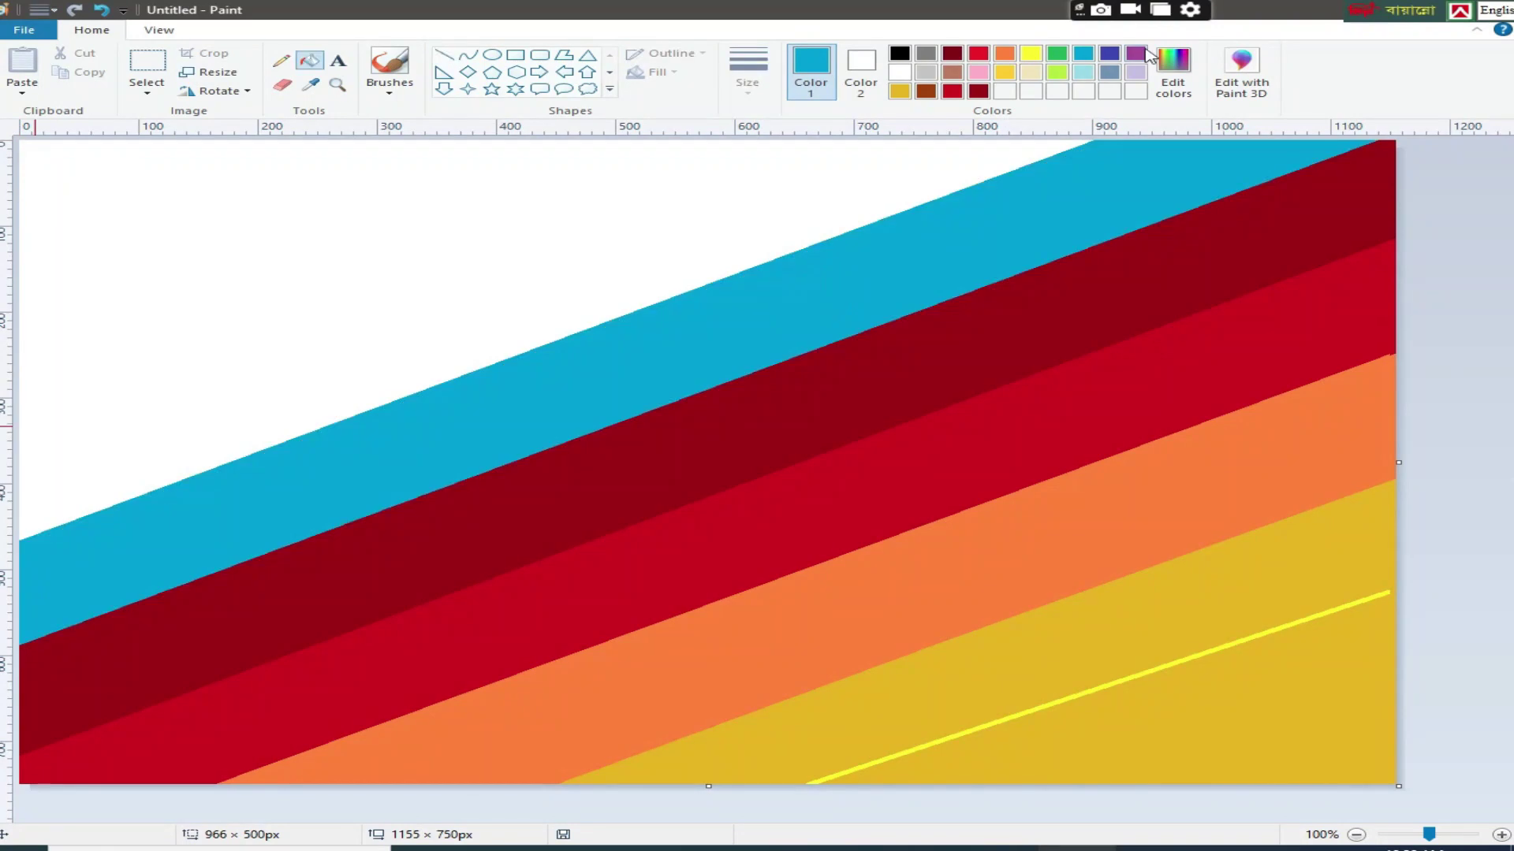
Draw an indigo diagonal line of about 785 × 391 px above the turquoise band and fill the area between them with indigo
left_click(444, 54)
left_click_drag(769, 143, 0, 455)
left_click_drag(768, 143, 912, 124)
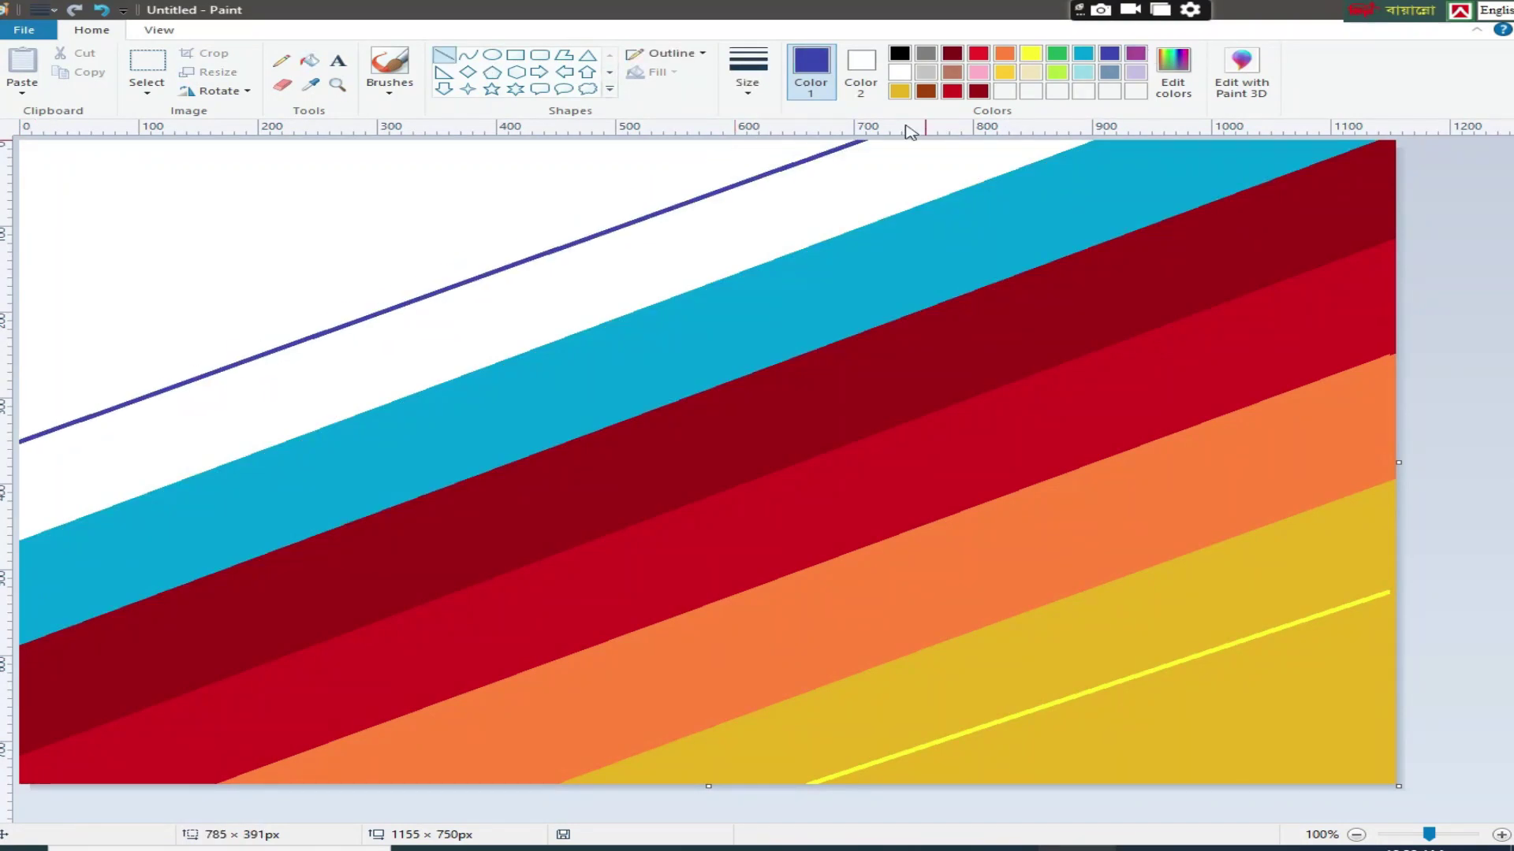
left_click(309, 61)
left_click(598, 270)
Mix a navy of Red 27, Green 32, Blue 99 and add a navy band above the indigo one, bounded by a parallel diagonal line
left_click(1174, 73)
left_click_drag(1008, 387, 1003, 446)
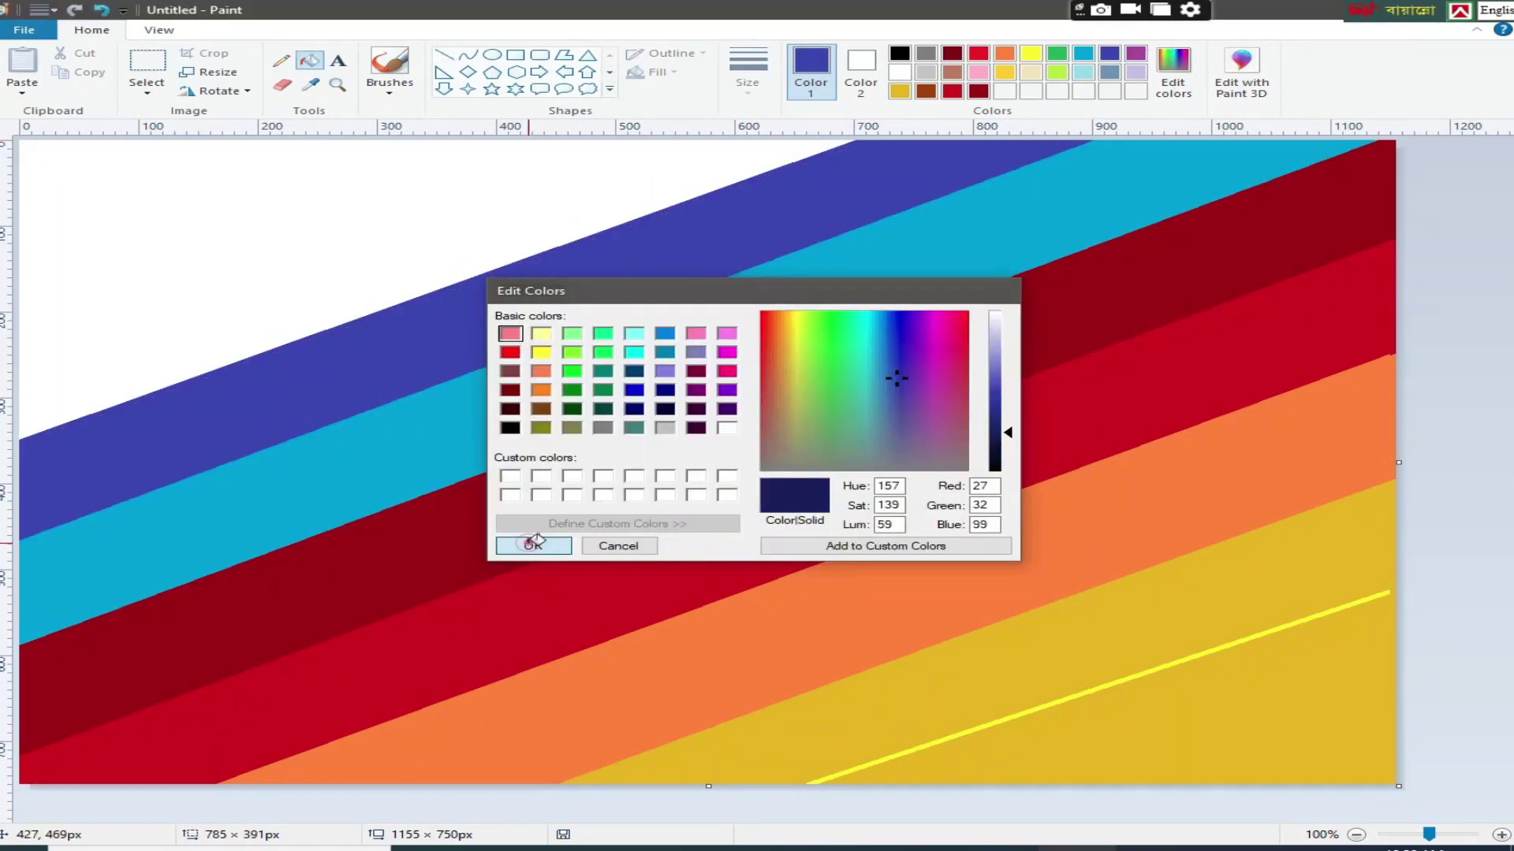
left_click(533, 545)
left_click(444, 54)
mouse_move(564, 142)
left_mouse_down()
mouse_move(339, 242)
mouse_move(17, 339)
left_mouse_up()
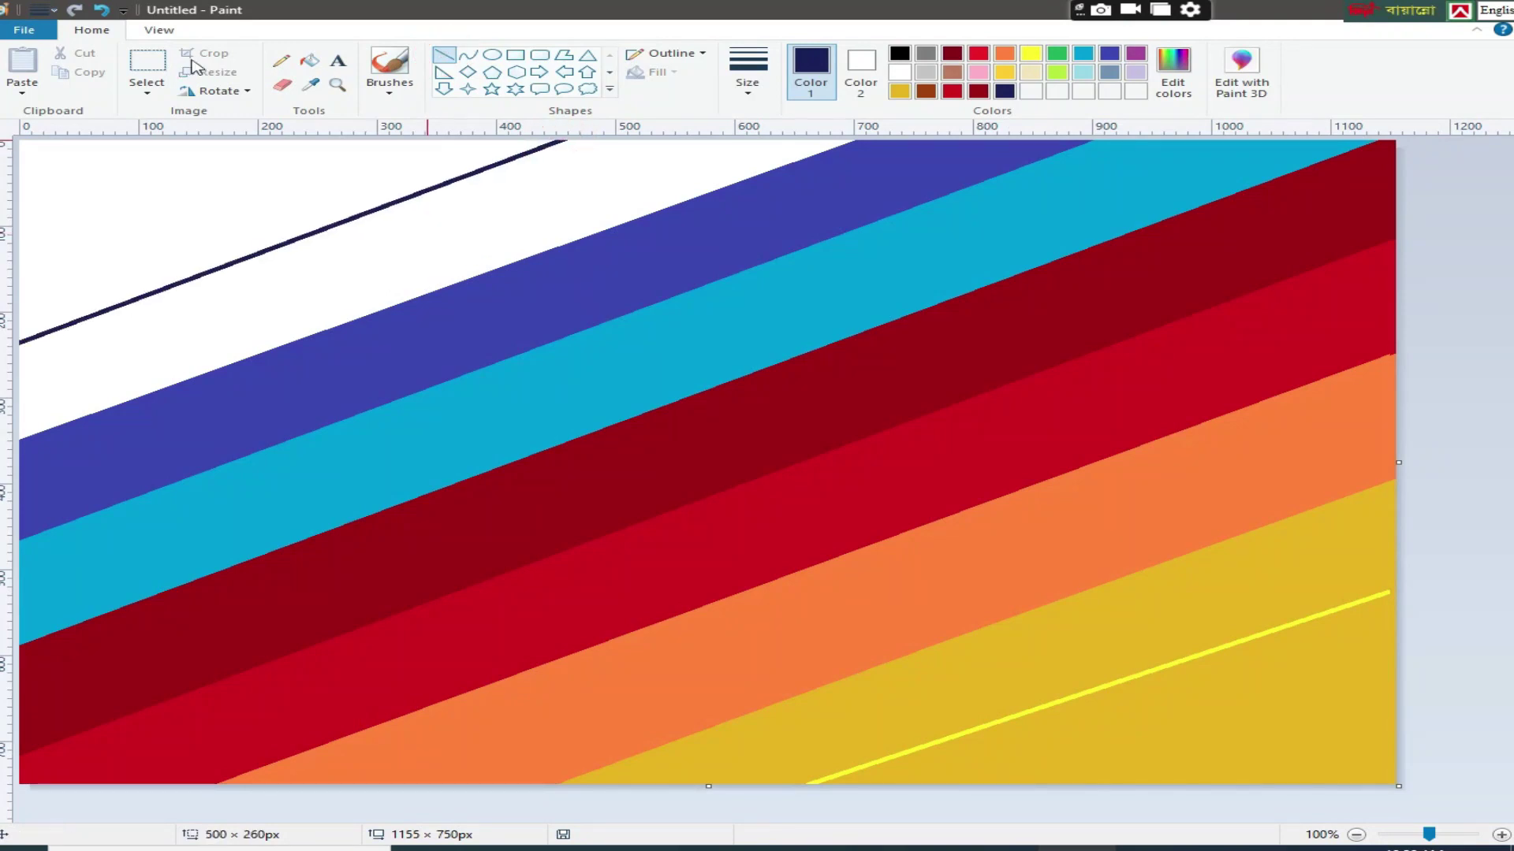
left_click(309, 61)
left_click(405, 216)
Darken the navy to a near-black and fill the remaining white upper corner with it
left_click(1173, 75)
left_click_drag(1006, 433, 1015, 475)
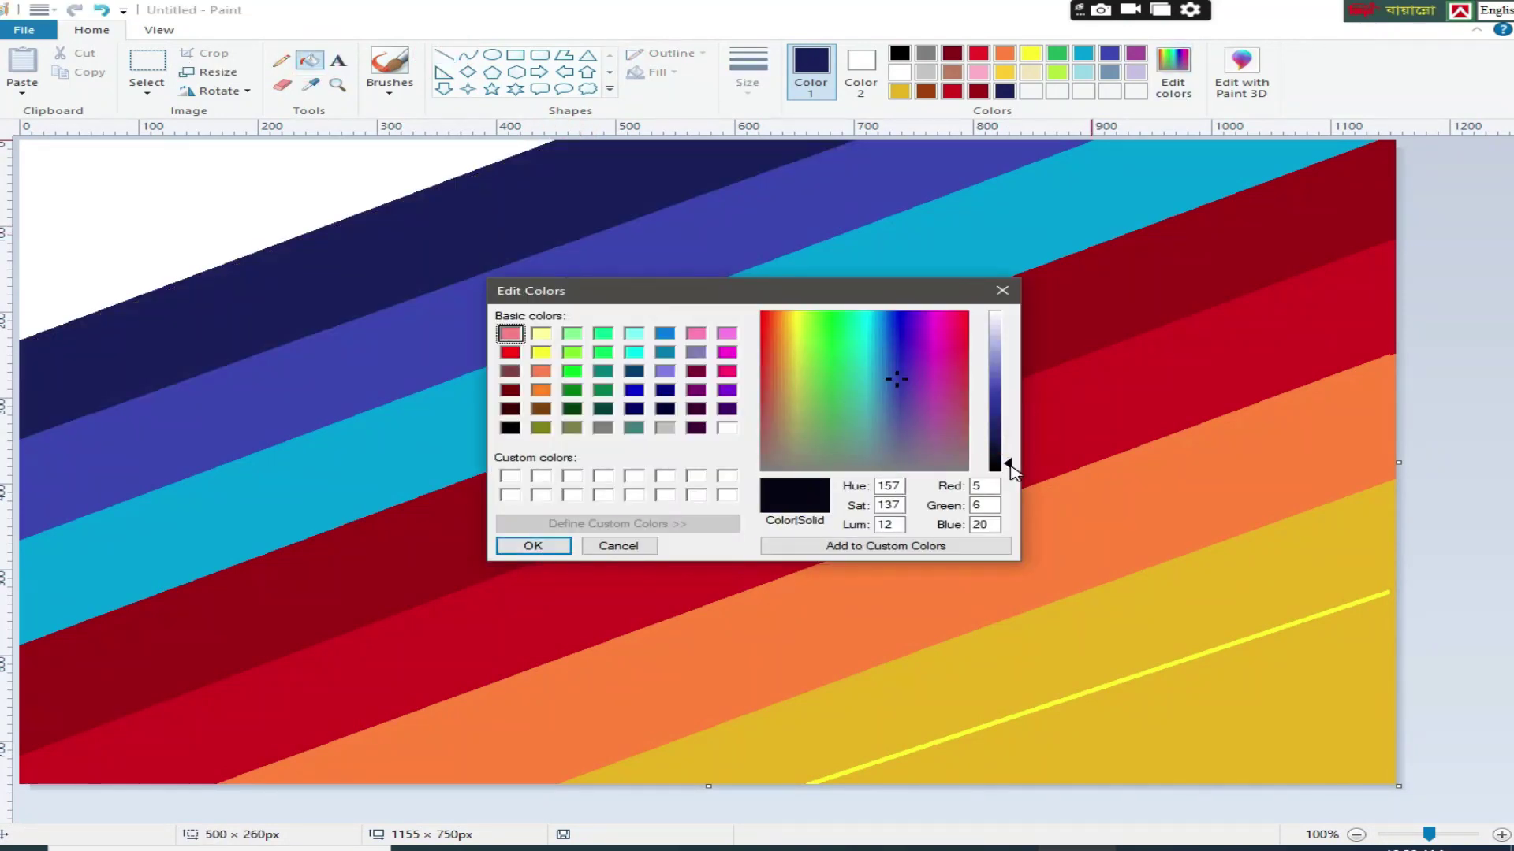
left_click(528, 545)
left_click(158, 216)
Mix a pale yellow of Red 255, Green 250, Blue 151 and fill the gold area in the lower corner
left_click(1031, 53)
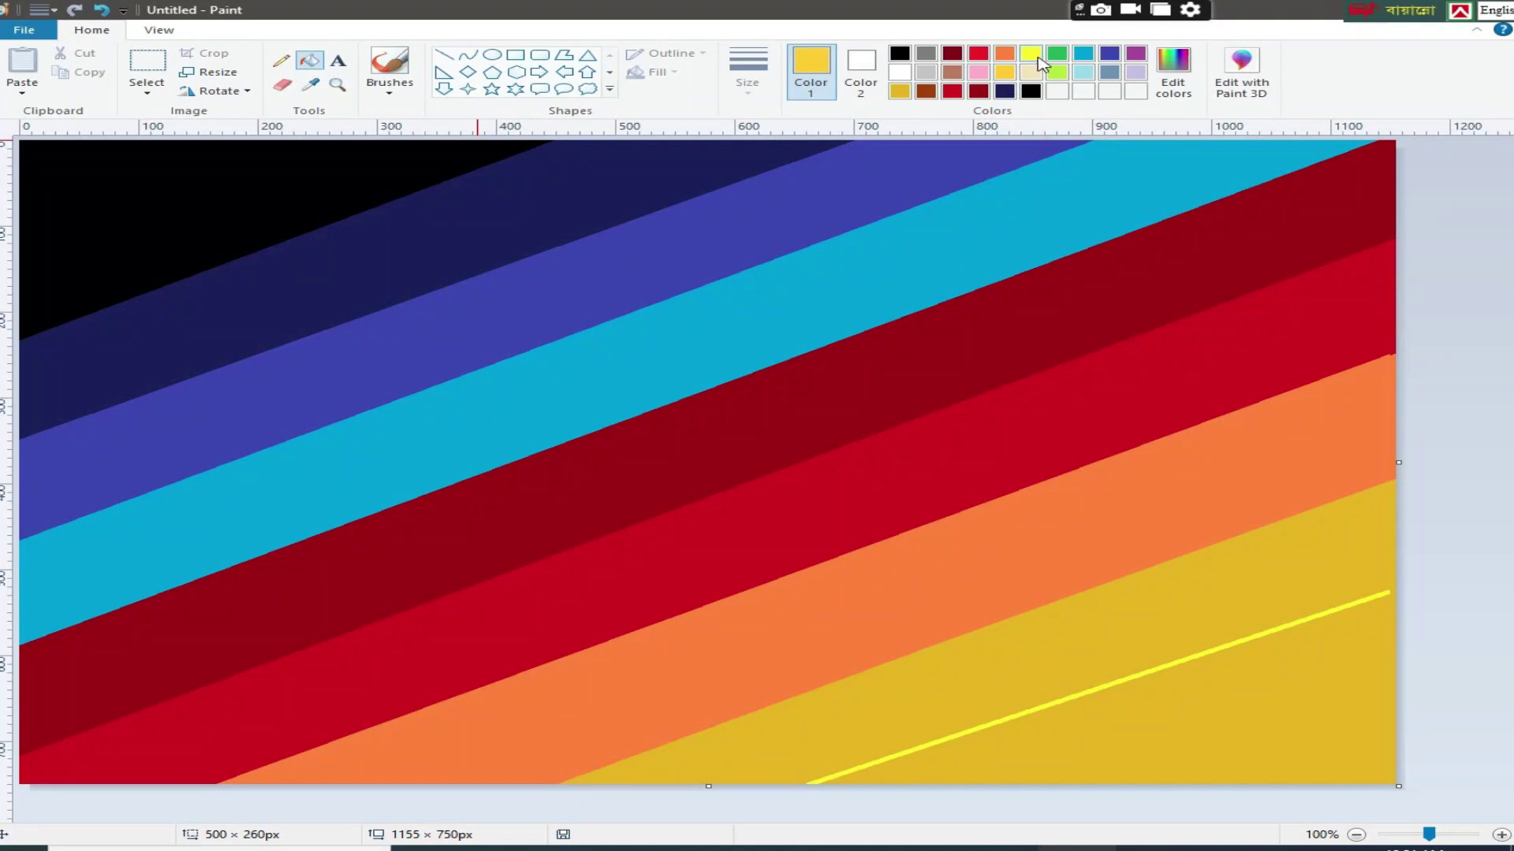
left_click(1174, 79)
left_click_drag(1013, 391, 1013, 339)
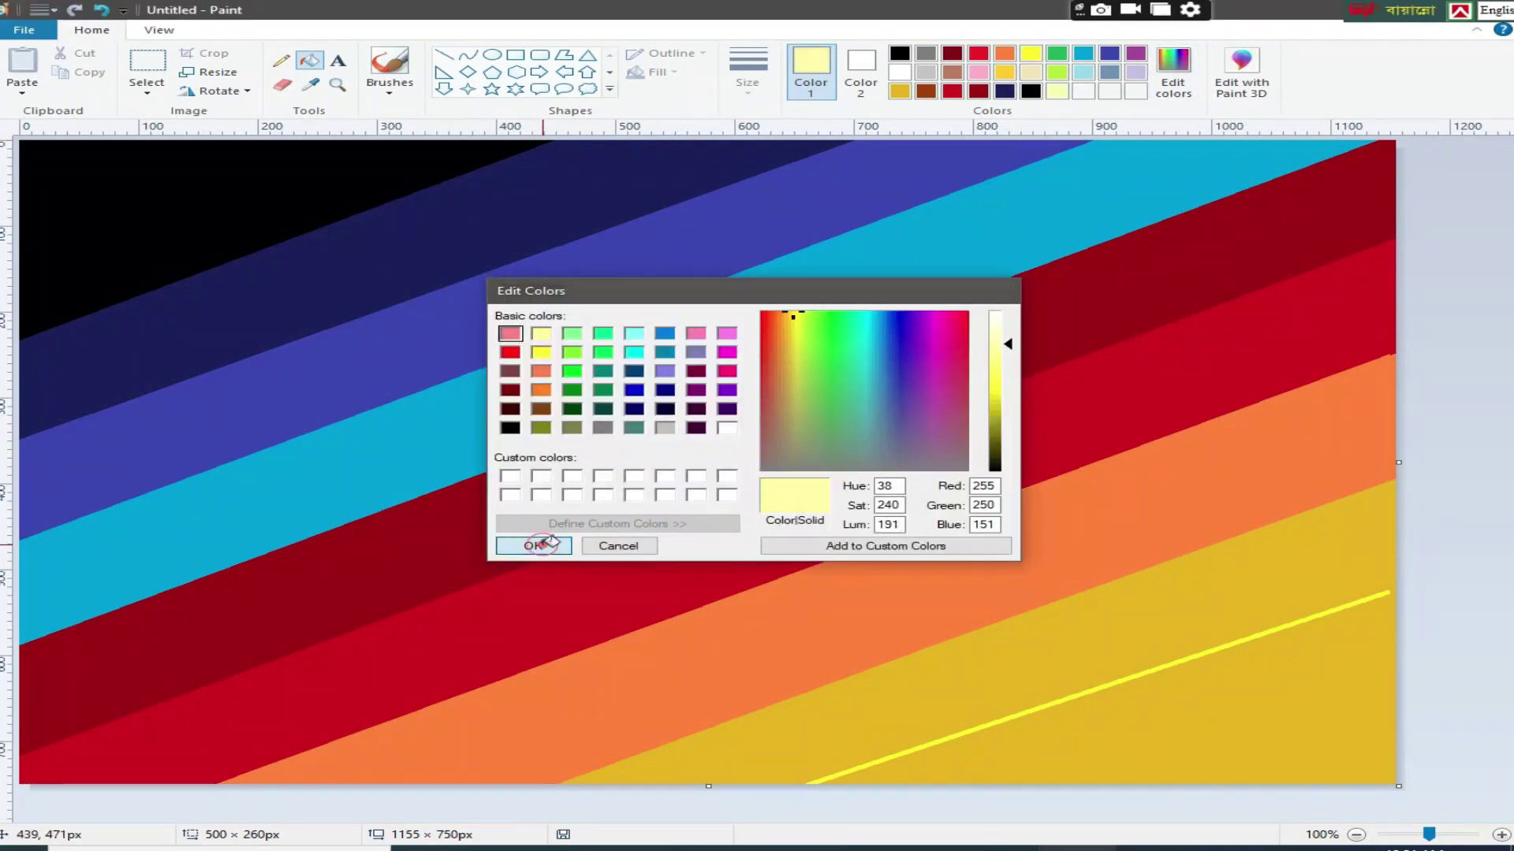
left_click(533, 545)
left_click(1308, 713)
Draw a second yellow diagonal line of about 584 × 272 px below the existing one and fill the band above them with yellow
left_click(444, 54)
left_click_drag(759, 811, 1453, 578)
left_click(1032, 54)
left_click(309, 60)
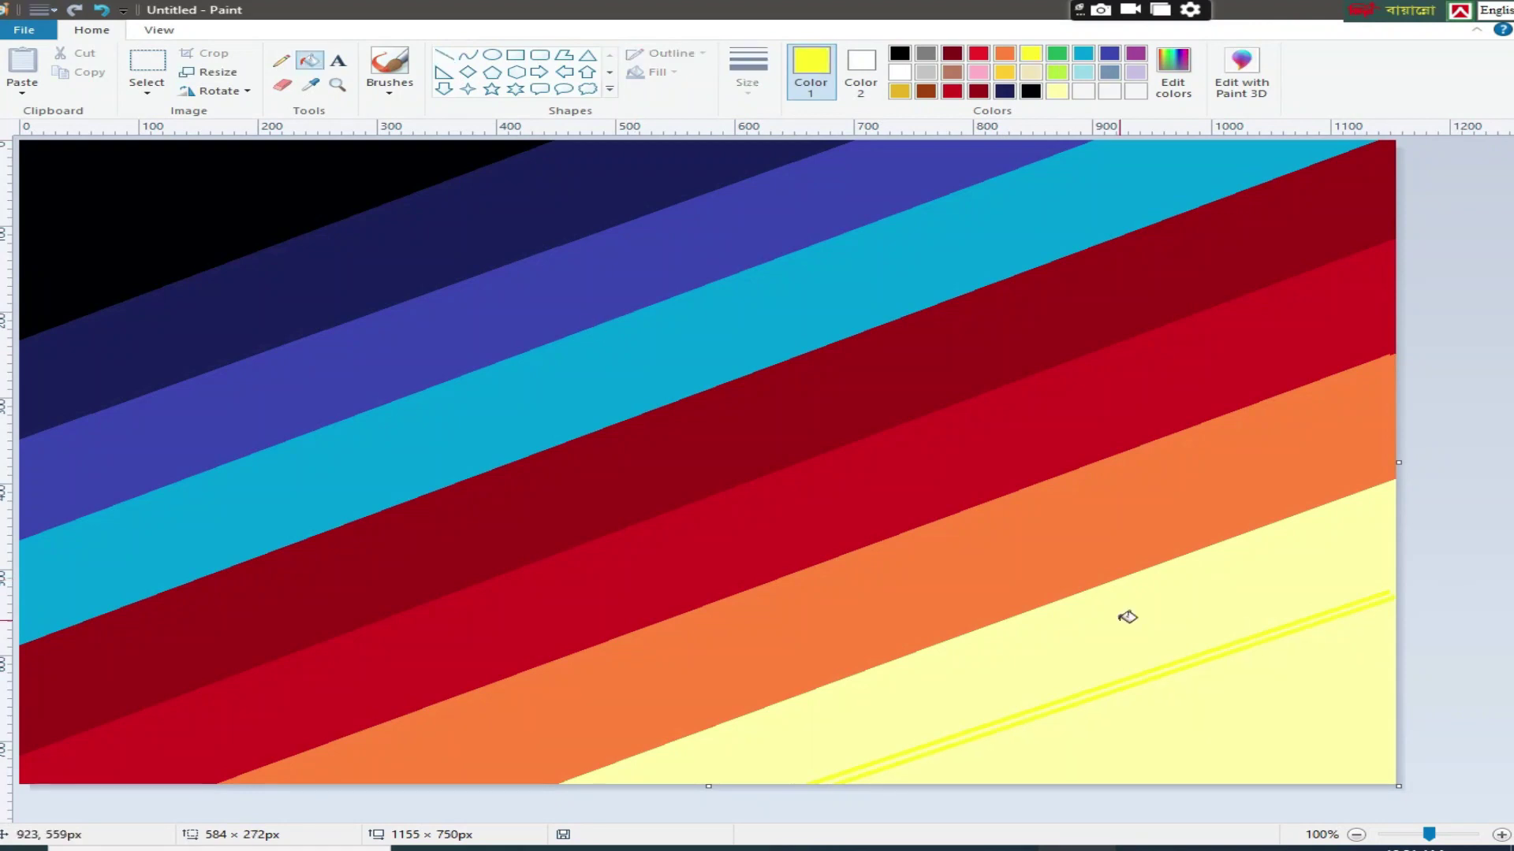
left_click(1126, 615)
Compress the image horizontally and stretch it back to 1150 px wide to blend the diagonal bands into a smooth gradient
left_click(209, 71)
left_click(251, 134)
left_click(131, 237)
double_click(260, 162)
right_click(260, 163)
left_click(314, 254)
left_click(176, 391)
left_click(209, 72)
left_click(252, 134)
left_click(178, 389)
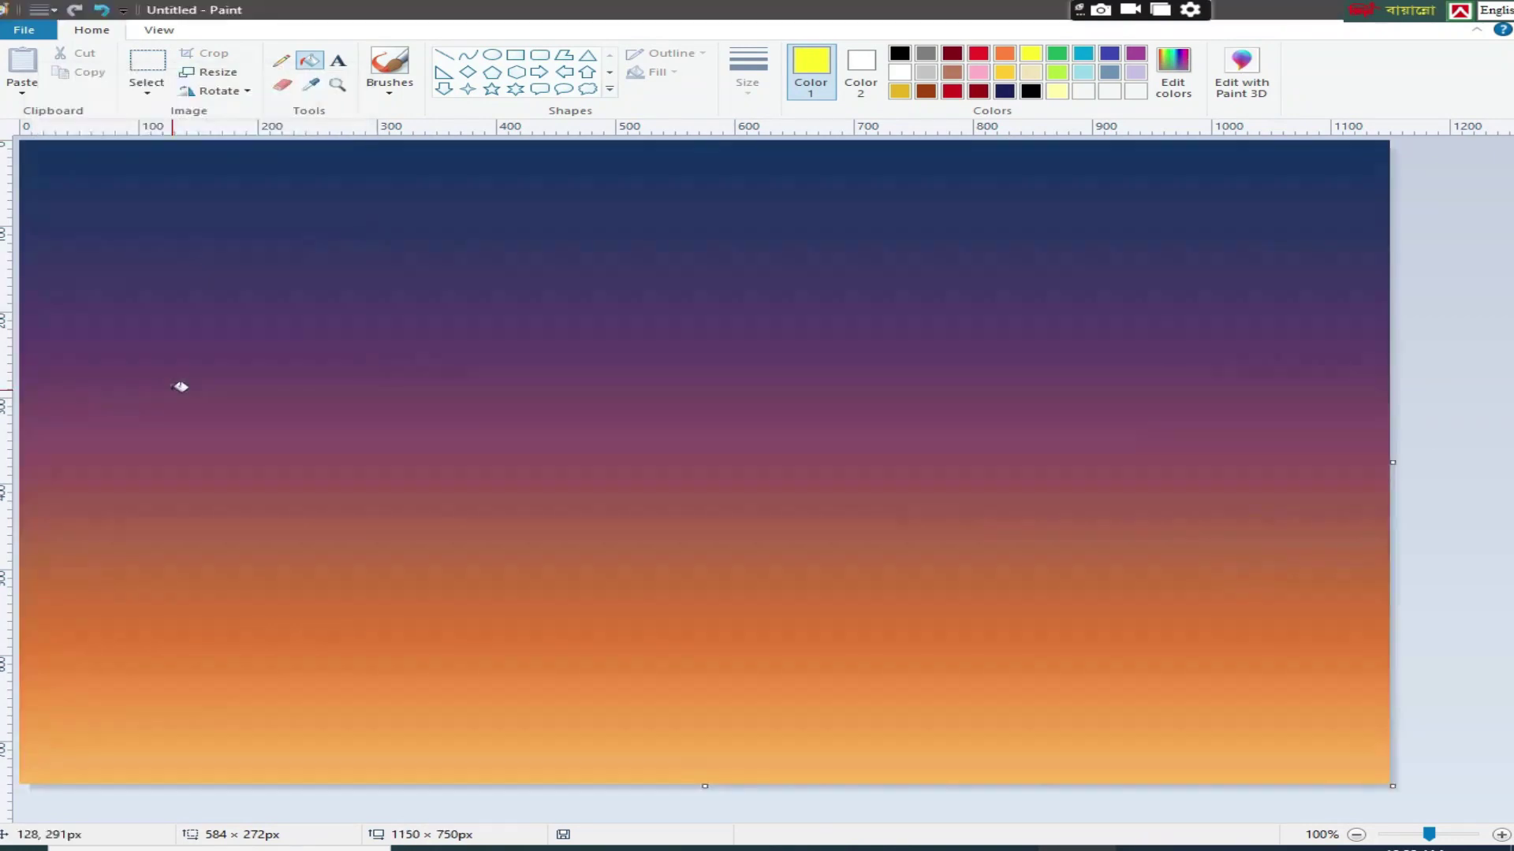
Select the whole gradient image and mix a dark orange-brown from the palette orange as the foreground colour
left_click(147, 87)
left_click(175, 189)
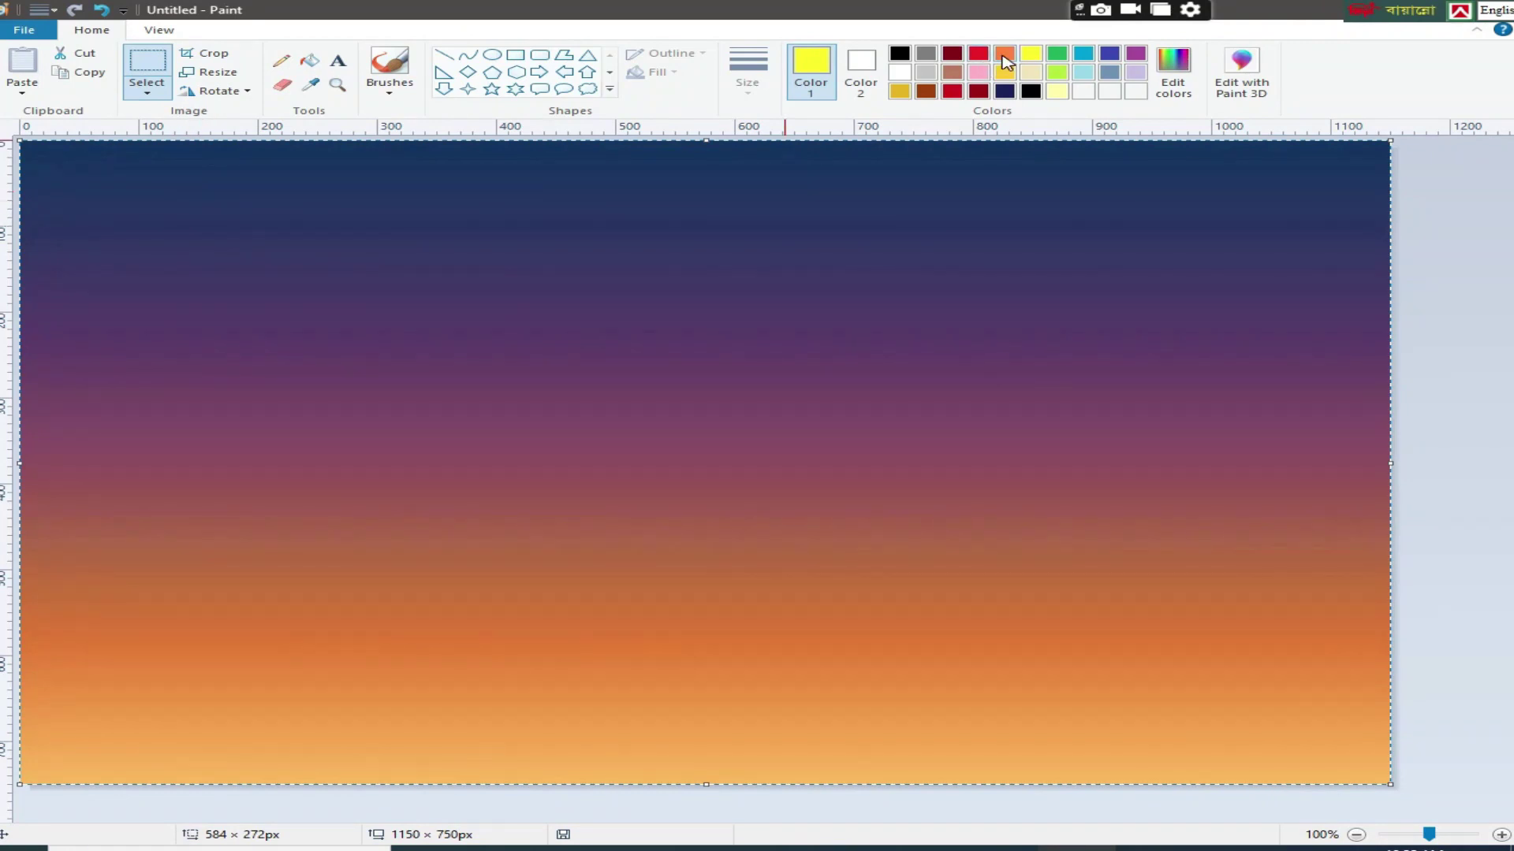
left_click(1003, 56)
left_click(1173, 71)
left_click_drag(1012, 382, 1012, 431)
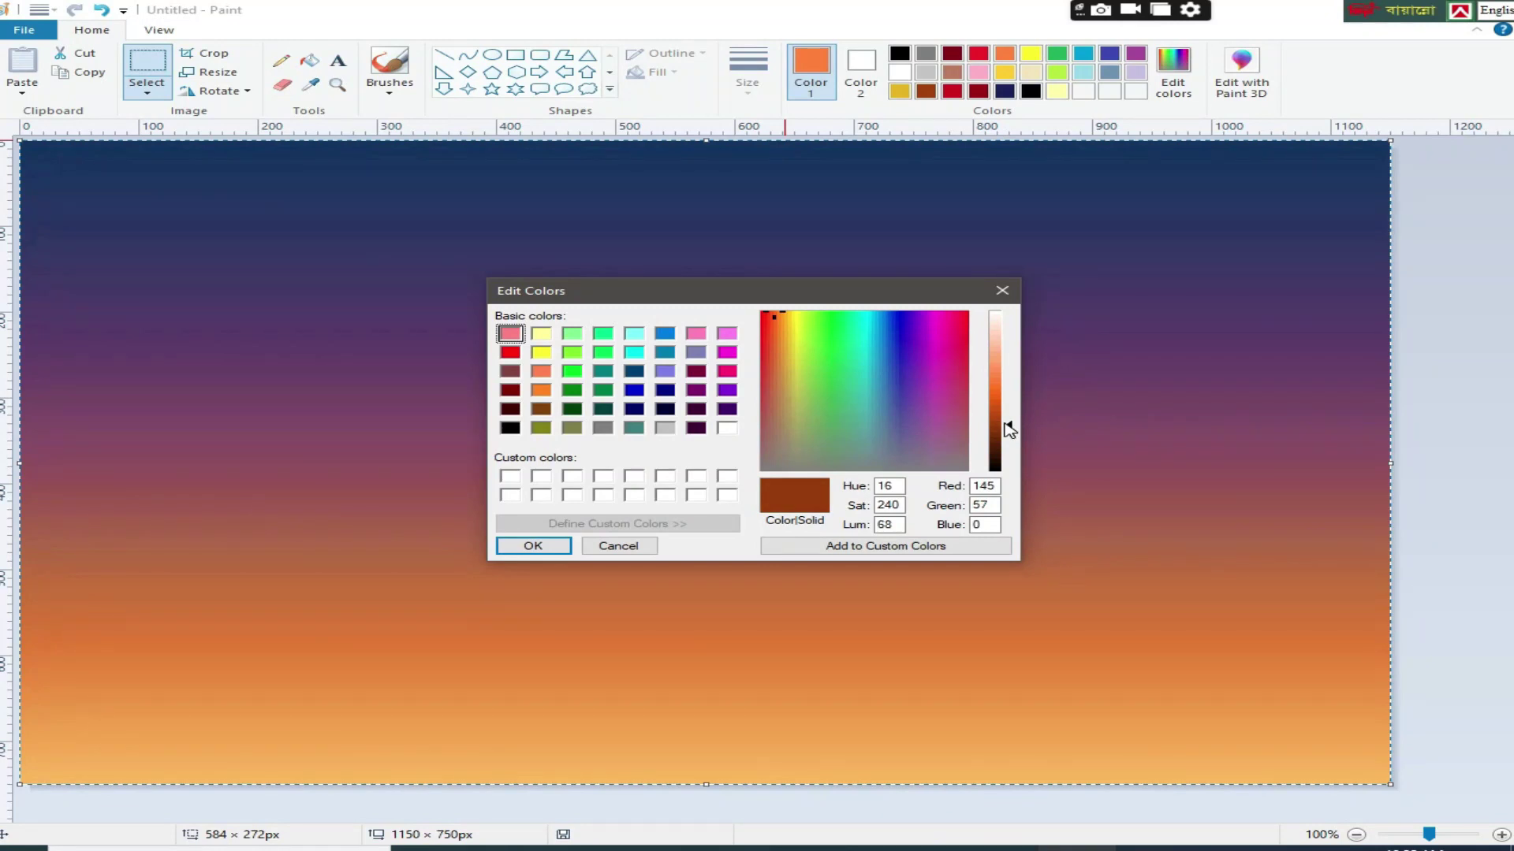
left_click(995, 412)
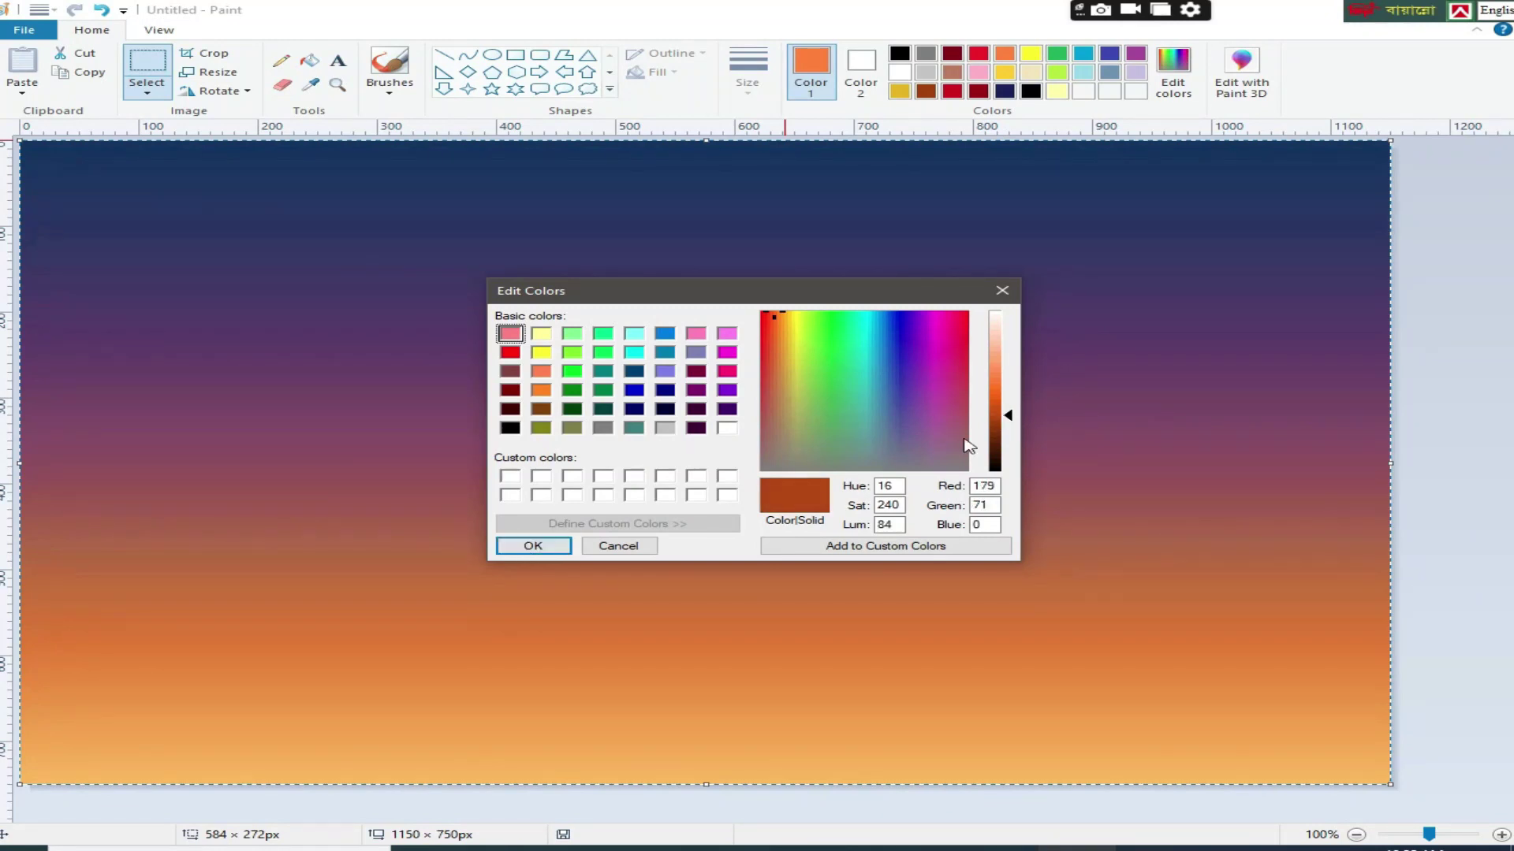
left_click(1009, 424)
left_click(533, 546)
Paint an uneven dark orange-brown ridge across the lower part of the canvas with a thick brush
left_click(390, 69)
left_click(762, 97)
left_click(773, 227)
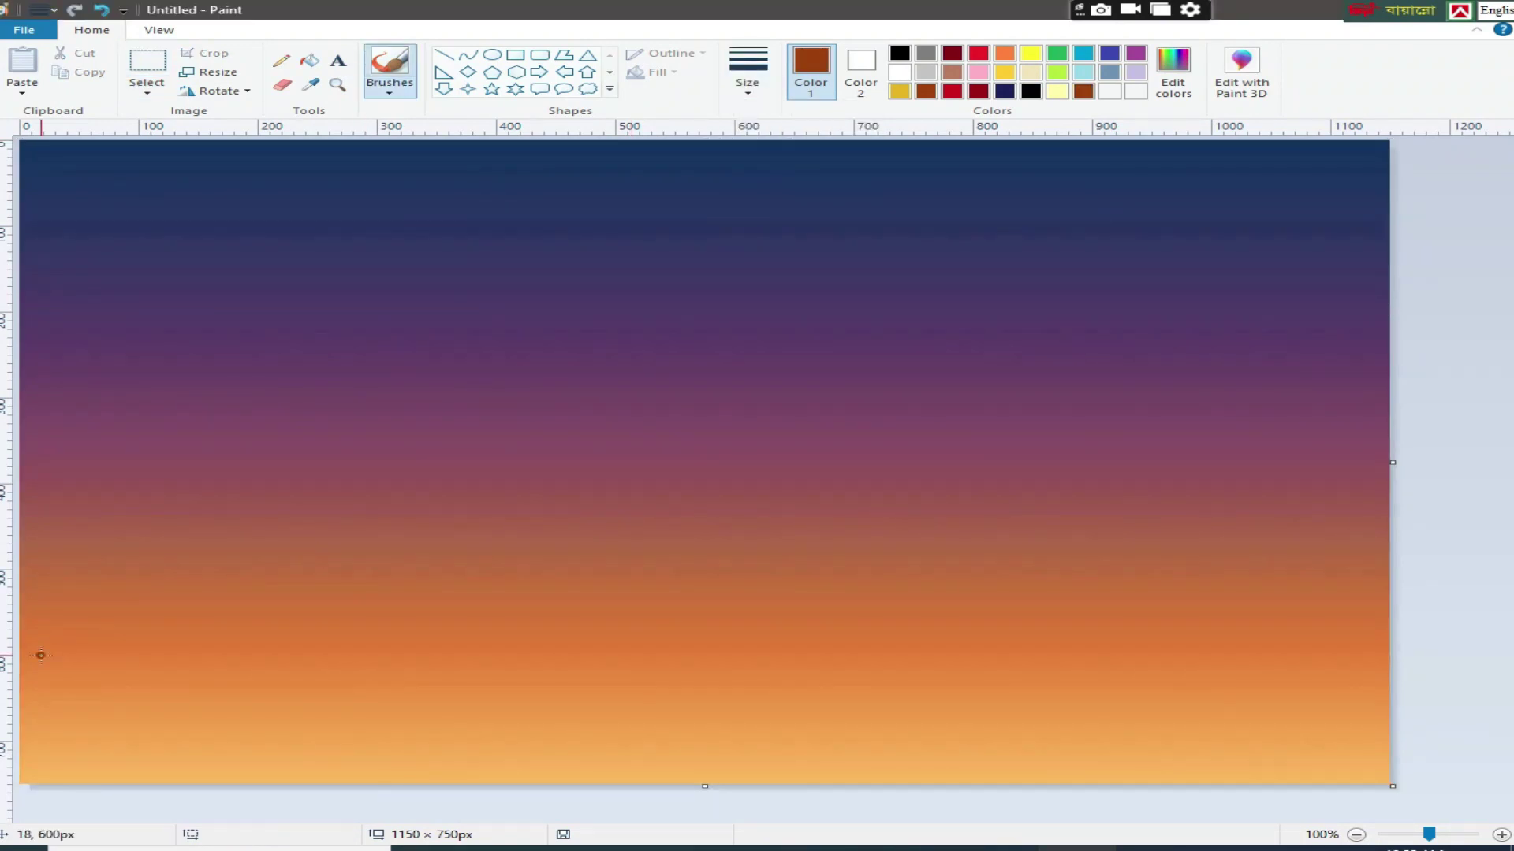
mouse_move(24, 688)
left_mouse_down()
mouse_move(801, 749)
mouse_move(1074, 700)
mouse_move(1389, 612)
mouse_move(134, 718)
mouse_move(845, 753)
mouse_move(1331, 644)
mouse_move(1376, 611)
mouse_move(906, 730)
mouse_move(614, 747)
mouse_move(370, 717)
mouse_move(24, 706)
mouse_move(269, 698)
mouse_move(667, 745)
mouse_move(45, 686)
mouse_move(709, 745)
mouse_move(1304, 631)
mouse_move(898, 720)
mouse_move(462, 720)
mouse_move(946, 706)
mouse_move(16, 686)
left_mouse_up()
Mix a second, similar brown and extend the ridge downward with brush strokes across the canvas width
left_click(1173, 87)
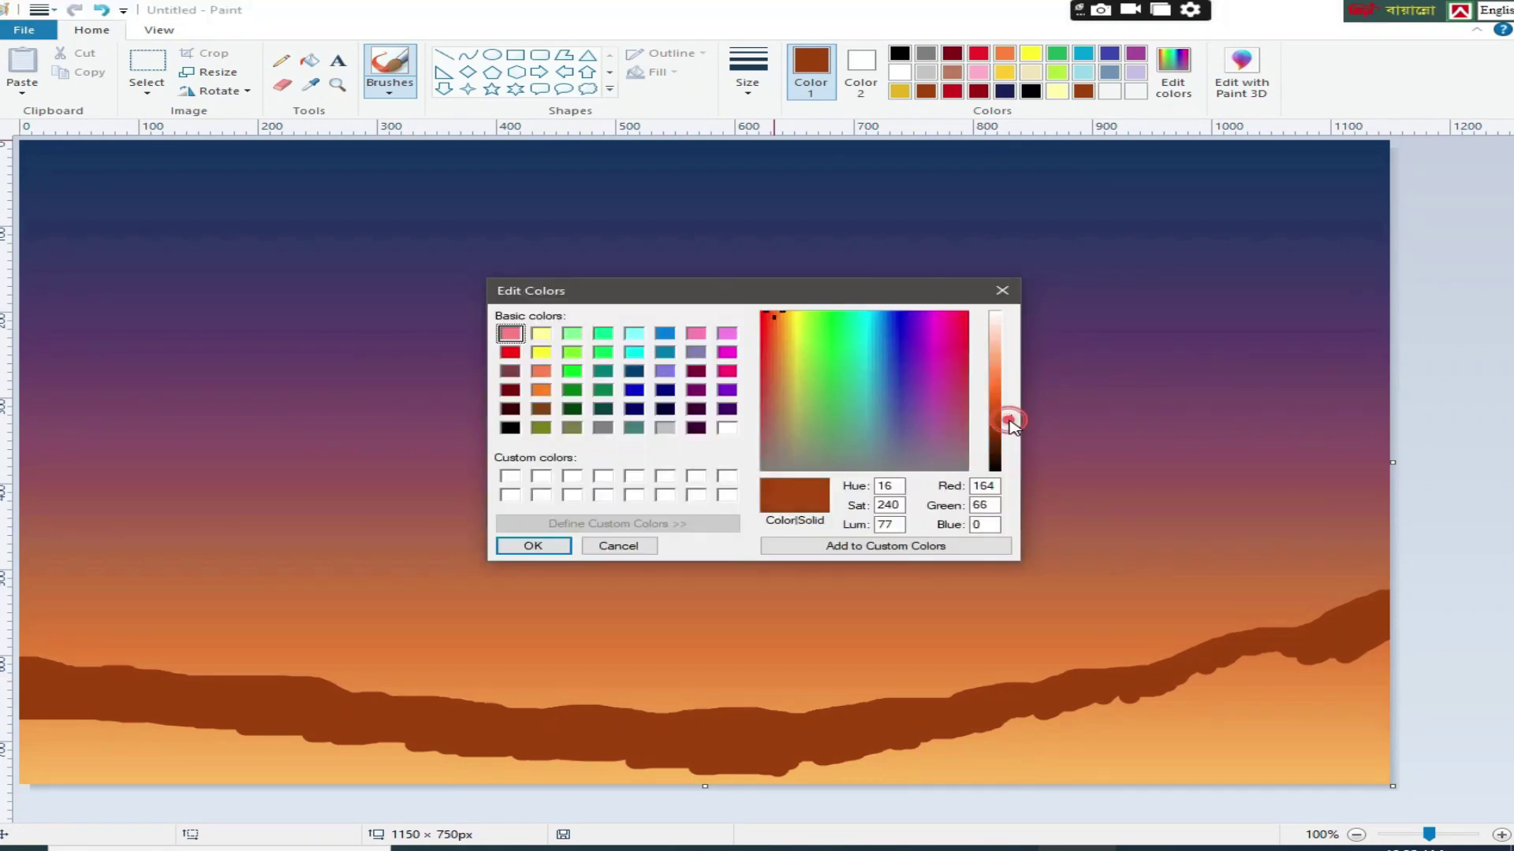
left_click(533, 545)
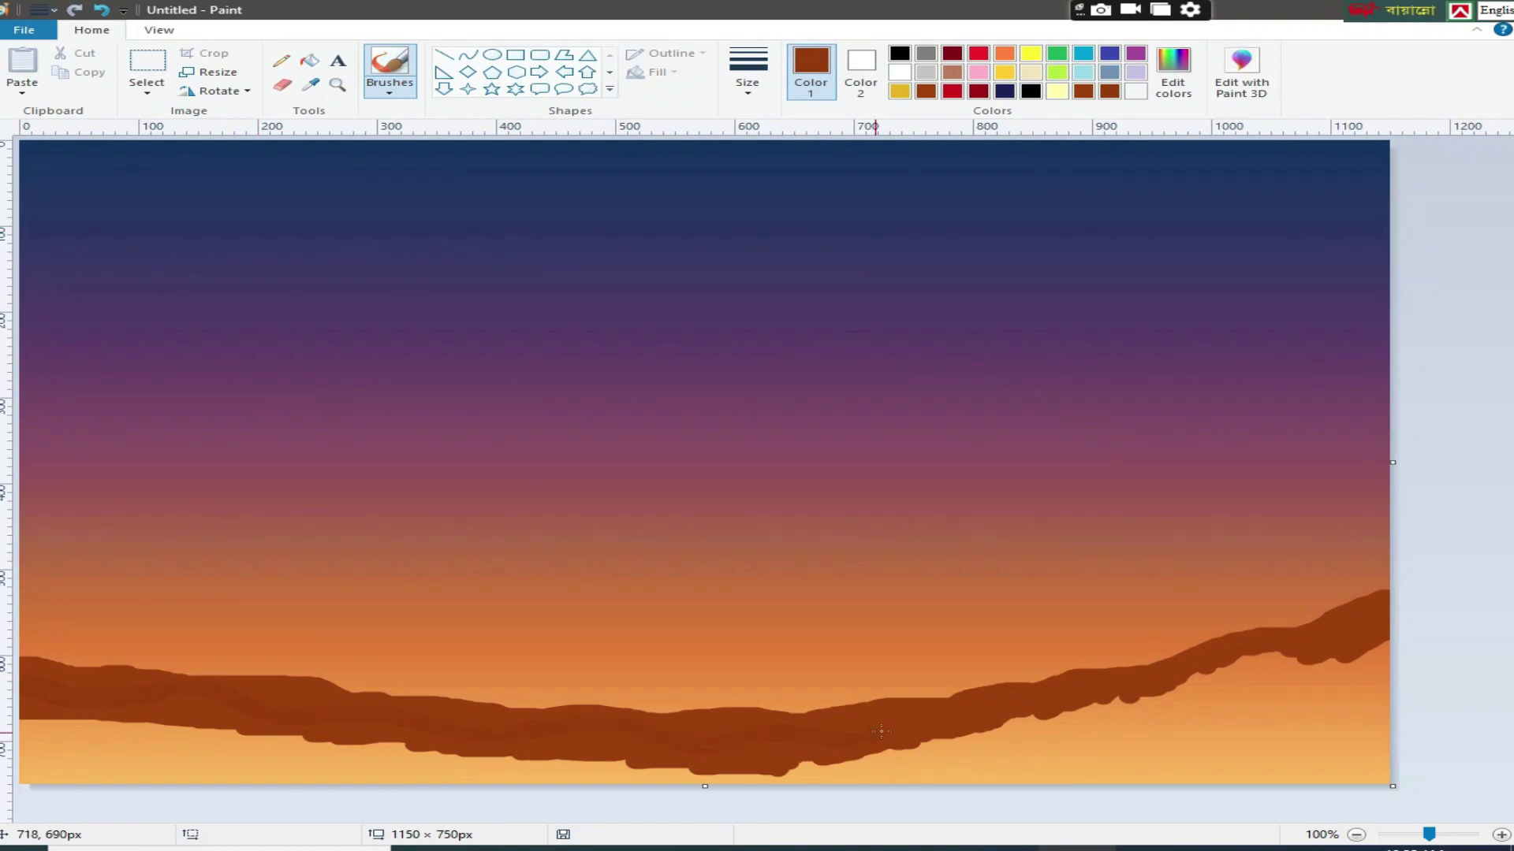
left_click_drag(1145, 691, 1383, 613)
mouse_move(26, 691)
left_mouse_down()
mouse_move(130, 712)
mouse_move(209, 700)
mouse_move(552, 763)
mouse_move(816, 769)
mouse_move(1040, 735)
mouse_move(1013, 742)
mouse_move(1388, 640)
mouse_move(953, 752)
mouse_move(31, 747)
left_mouse_up()
left_click_drag(31, 748, 552, 769)
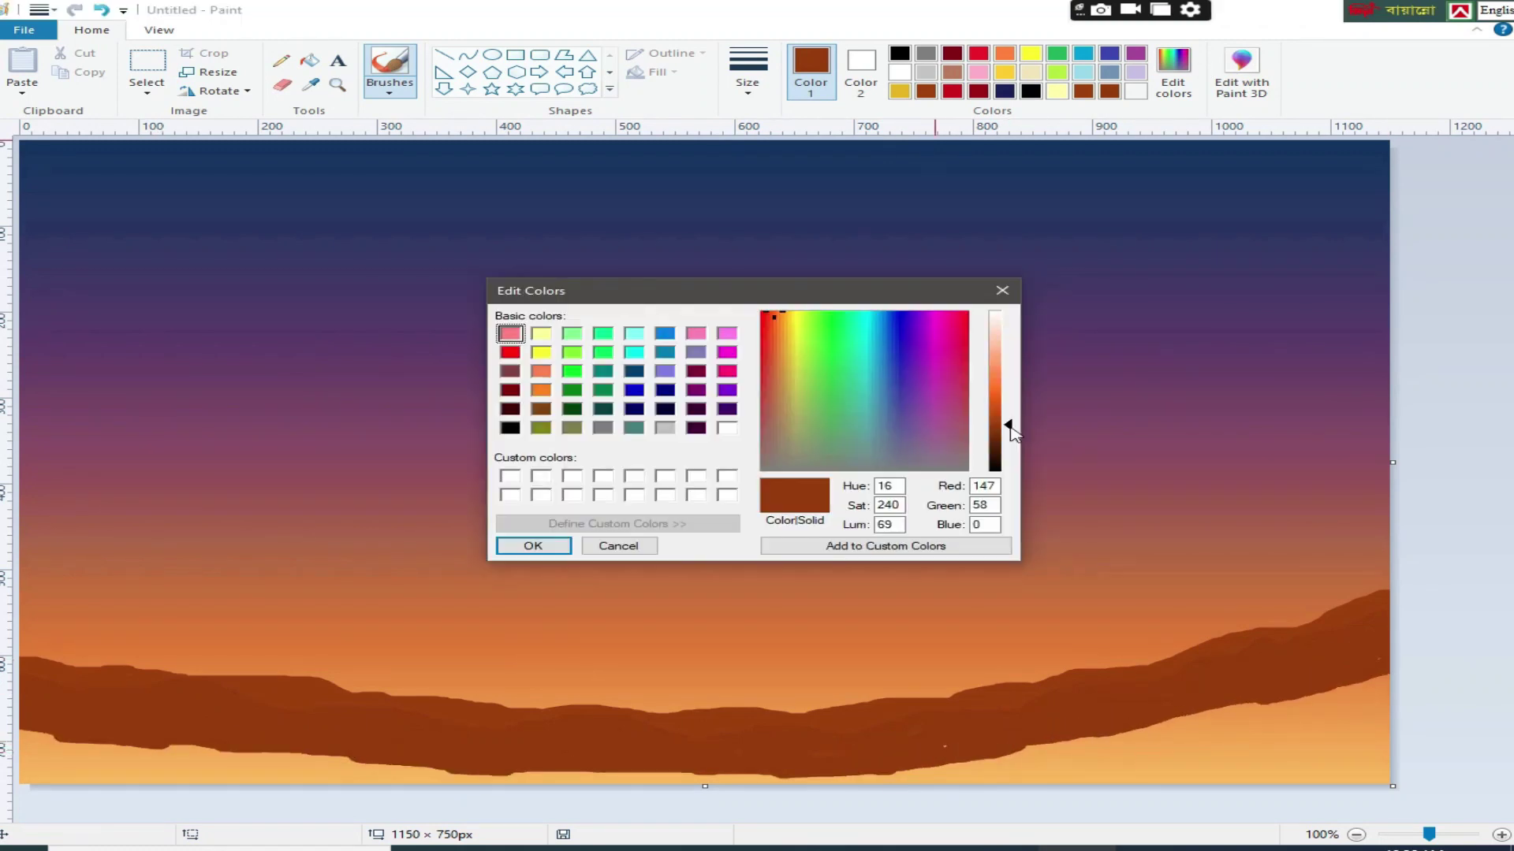
Apply a darker brown and paint another layer of hills below the first ridge
key("Return")
mouse_move(193, 756)
left_mouse_down()
mouse_move(10, 741)
mouse_move(816, 776)
mouse_move(1375, 698)
left_mouse_up()
left_click(529, 513)
Mix an even darker brown and paint a lower hill layer along the bottom of the canvas
left_click(1173, 75)
left_click(1011, 438)
left_click(533, 545)
mouse_move(24, 763)
left_mouse_down()
mouse_move(792, 793)
mouse_move(1163, 753)
mouse_move(1384, 686)
left_mouse_up()
Mix a deep brown and, with a thick brush, paint the foot of the hills and the gaps in both lower corners
left_click(1173, 75)
left_click(533, 546)
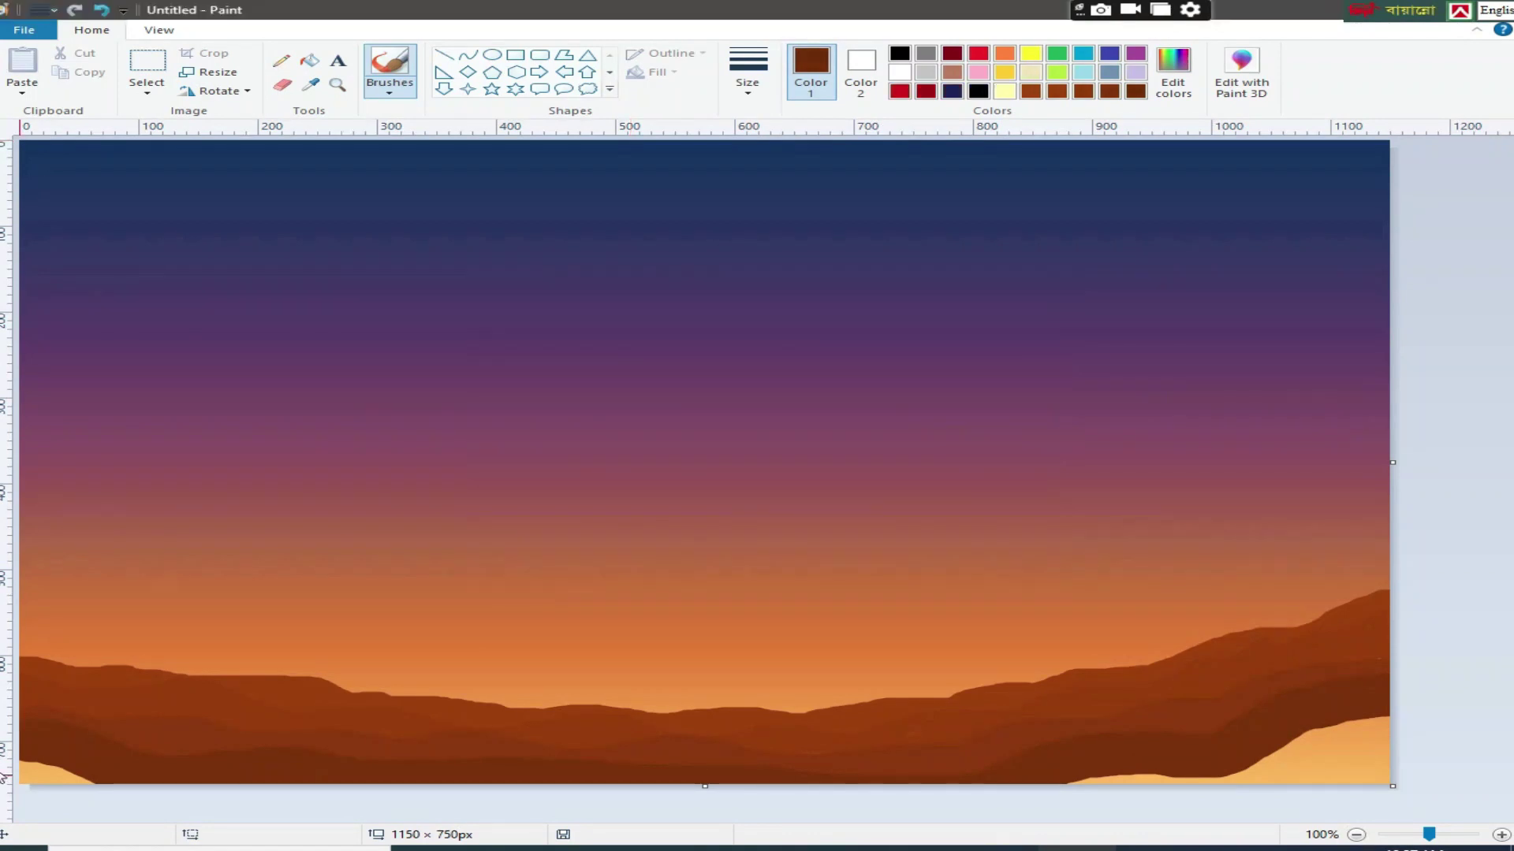
left_click(747, 75)
left_click(771, 221)
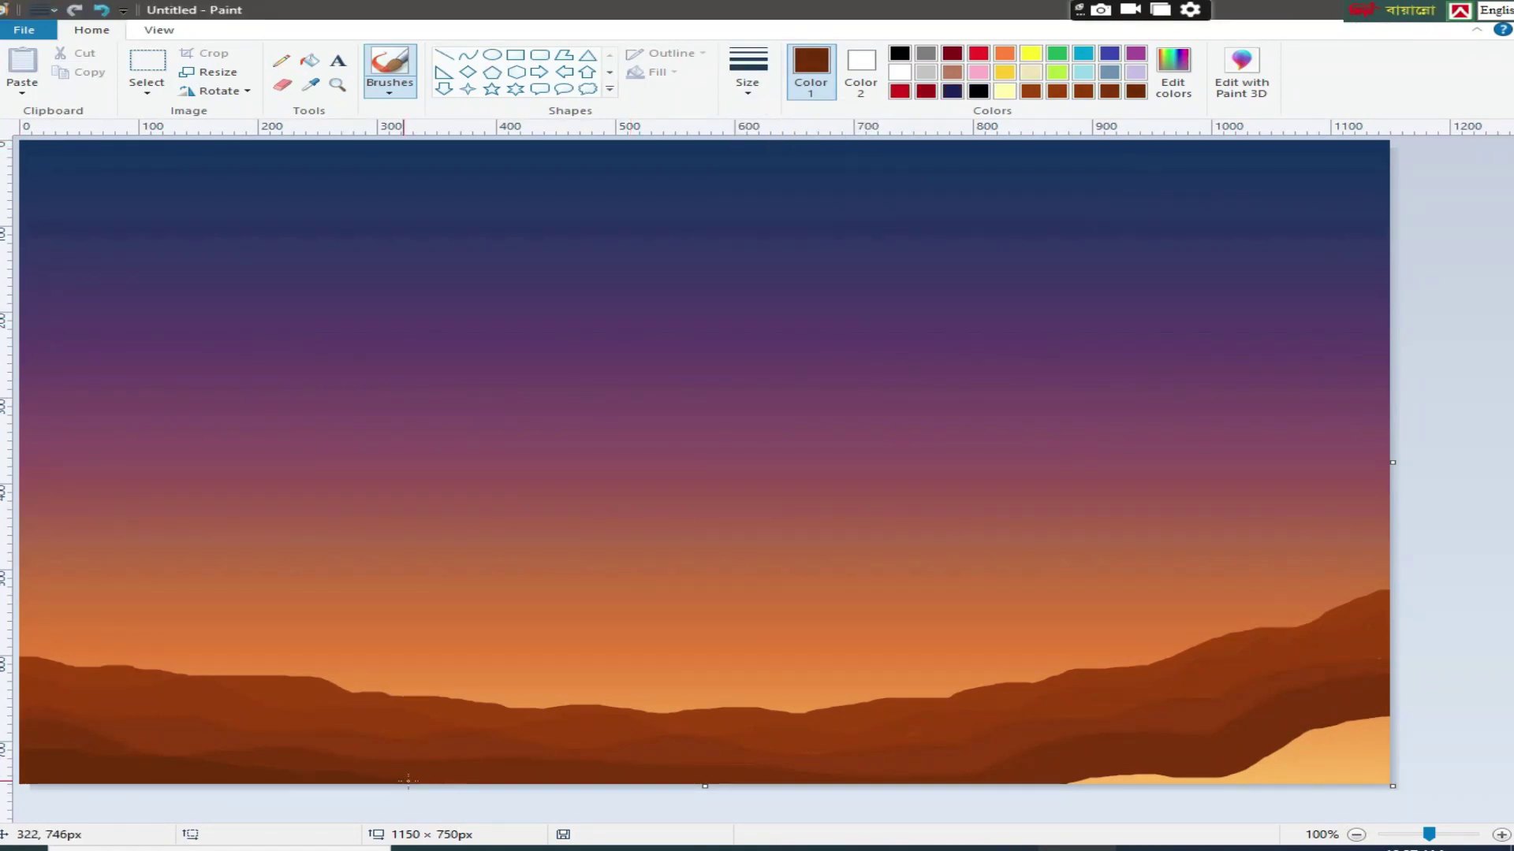
mouse_move(1359, 701)
left_mouse_down()
mouse_move(1230, 768)
mouse_move(1081, 781)
mouse_move(1241, 763)
left_mouse_up()
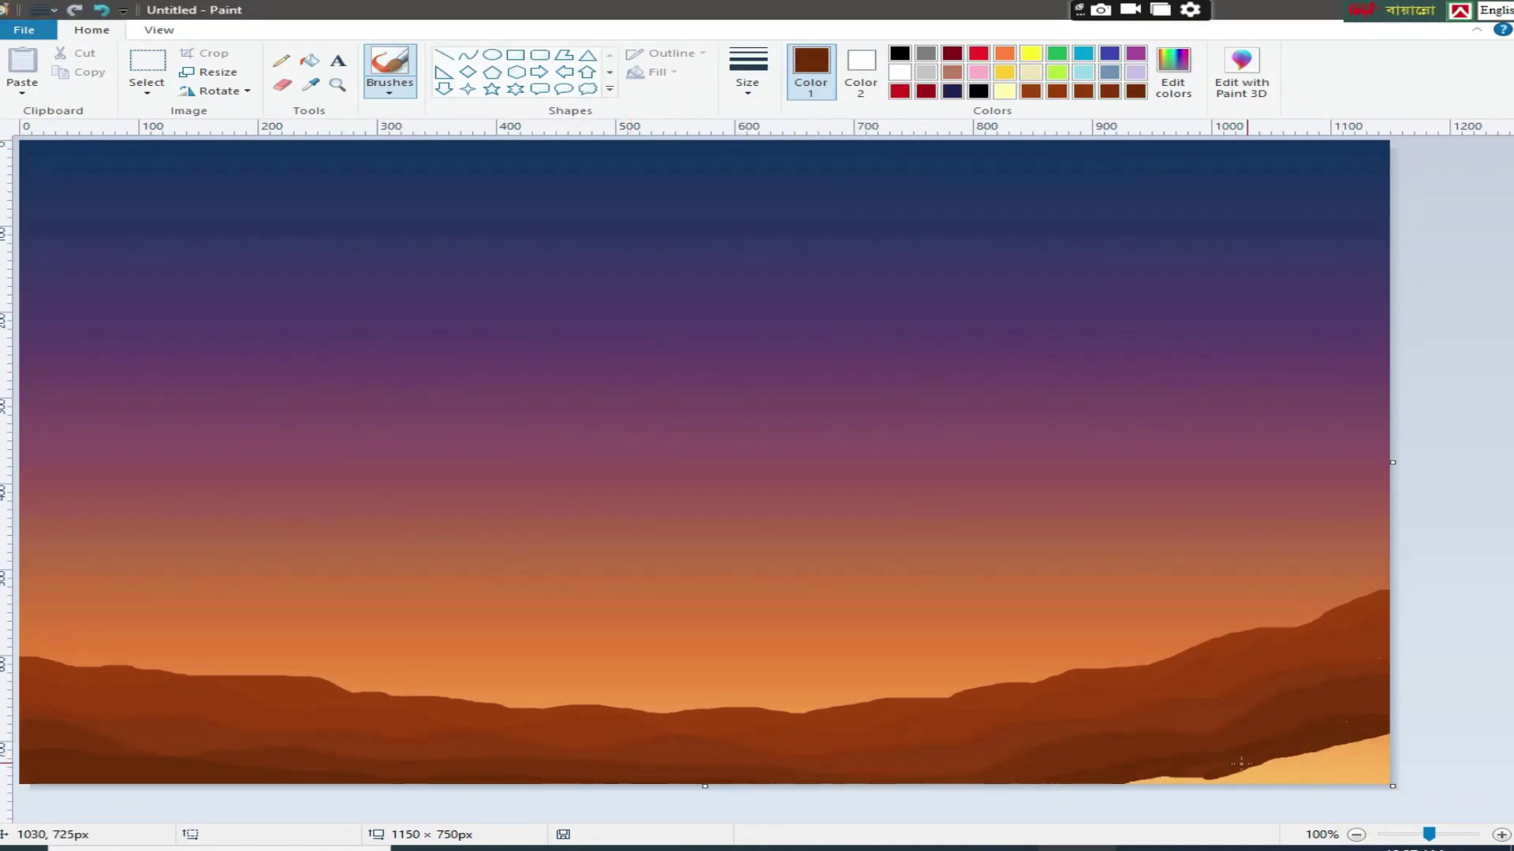
left_click_drag(100, 748, 83, 760)
Darken the brown to black and paint foreground ground in both lower corners of the canvas
left_click(1173, 72)
left_click_drag(1010, 439, 1010, 477)
left_click(533, 544)
mouse_move(21, 770)
left_mouse_down()
mouse_move(156, 775)
mouse_move(75, 775)
left_mouse_up()
mouse_move(1209, 781)
left_mouse_down()
mouse_move(1336, 751)
mouse_move(1230, 781)
mouse_move(1324, 760)
mouse_move(1261, 780)
mouse_move(1170, 783)
left_mouse_up()
mouse_move(43, 771)
left_mouse_down()
mouse_move(103, 777)
mouse_move(79, 783)
left_mouse_up()
Change the brush size and paint a black strip of foreground along the canvas's bottom, rising towards the right-hand hill
left_click(748, 73)
left_click(799, 193)
mouse_move(220, 782)
left_mouse_down()
mouse_move(1240, 777)
mouse_move(1103, 768)
mouse_move(1263, 759)
mouse_move(1384, 729)
left_mouse_up()
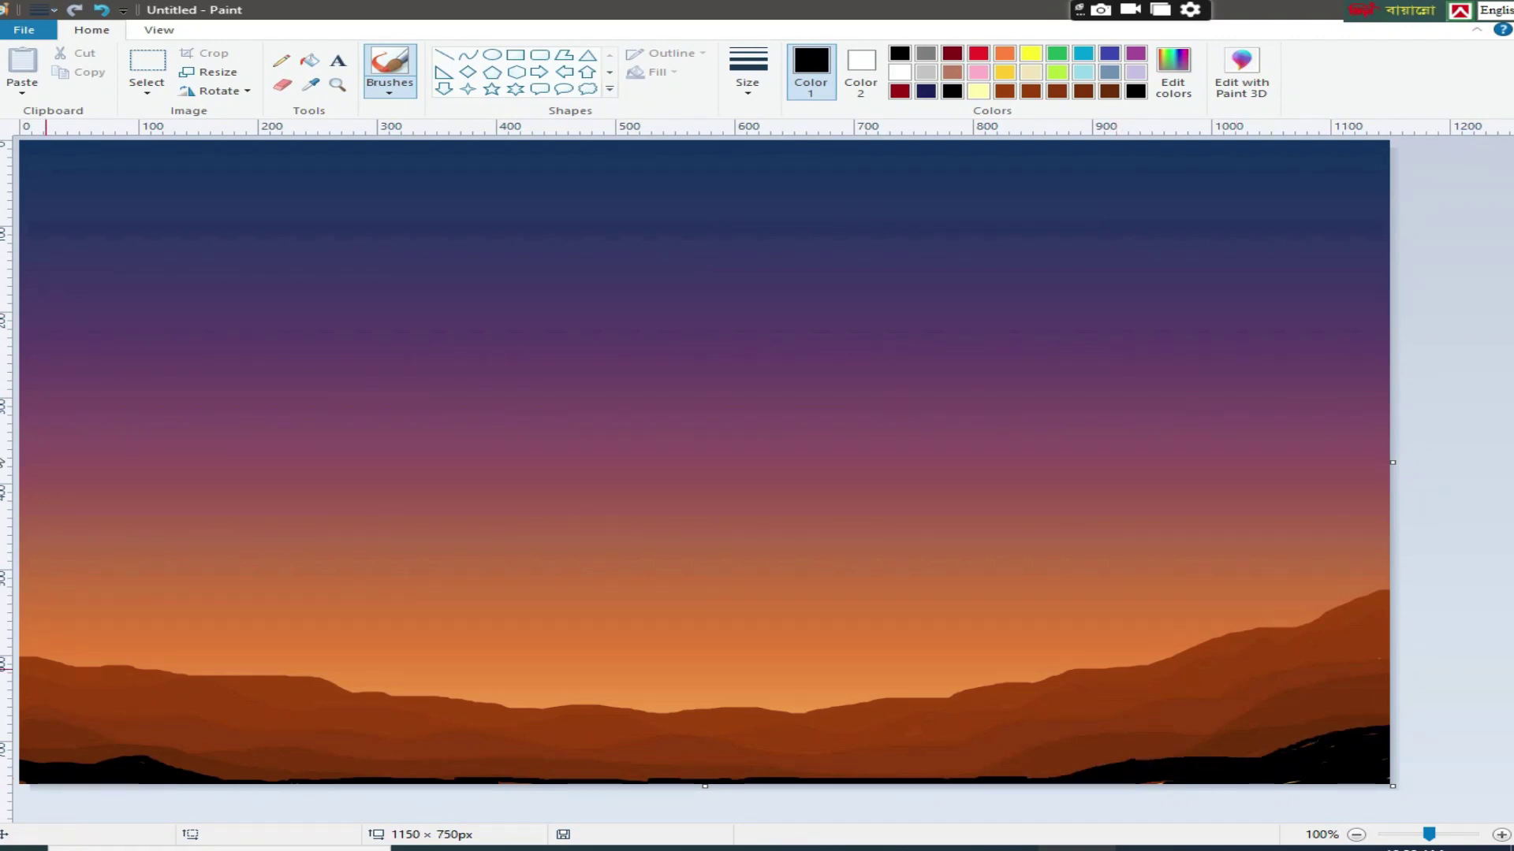
Draw a black curve along the foreground's left part and fill the gap beneath it with brush strokes
left_click(467, 55)
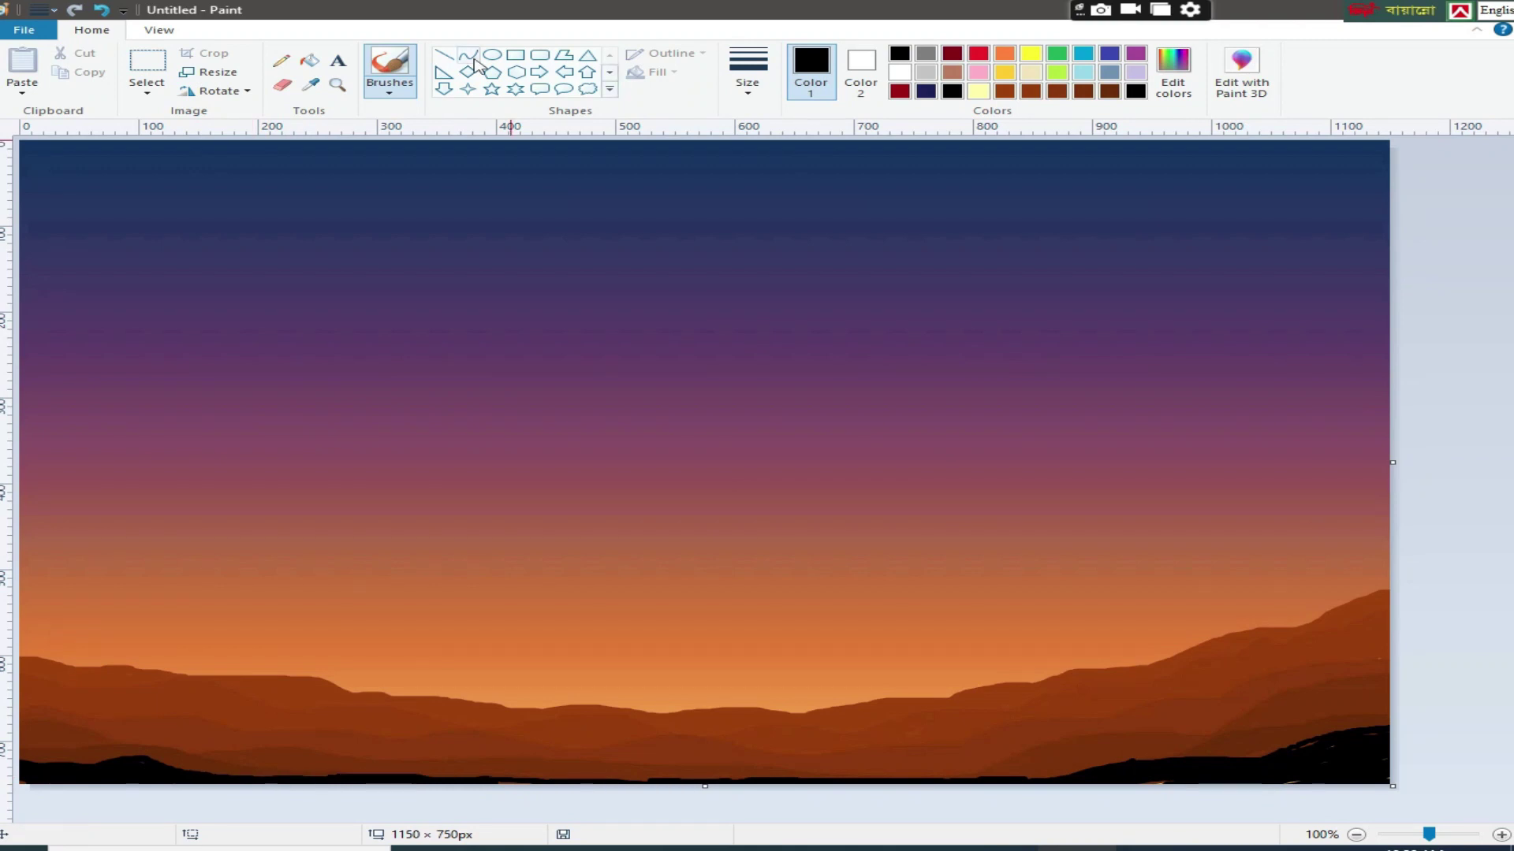
left_click_drag(145, 760, 1067, 777)
left_click_drag(490, 767, 465, 787)
left_click(443, 55)
left_click(389, 61)
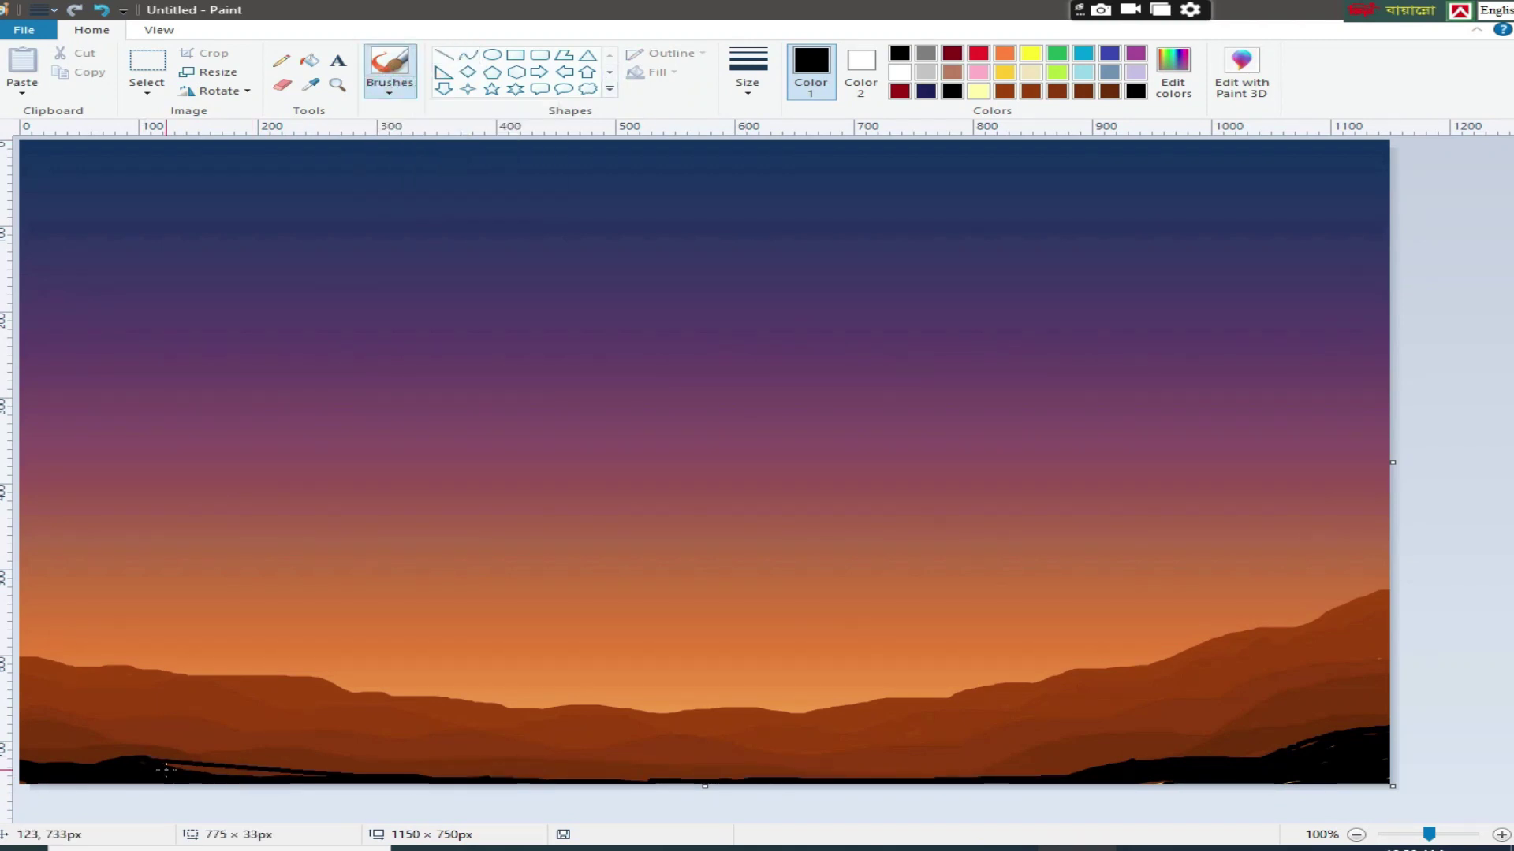
mouse_move(299, 778)
left_mouse_down()
mouse_move(60, 769)
mouse_move(61, 753)
mouse_move(115, 774)
left_mouse_up()
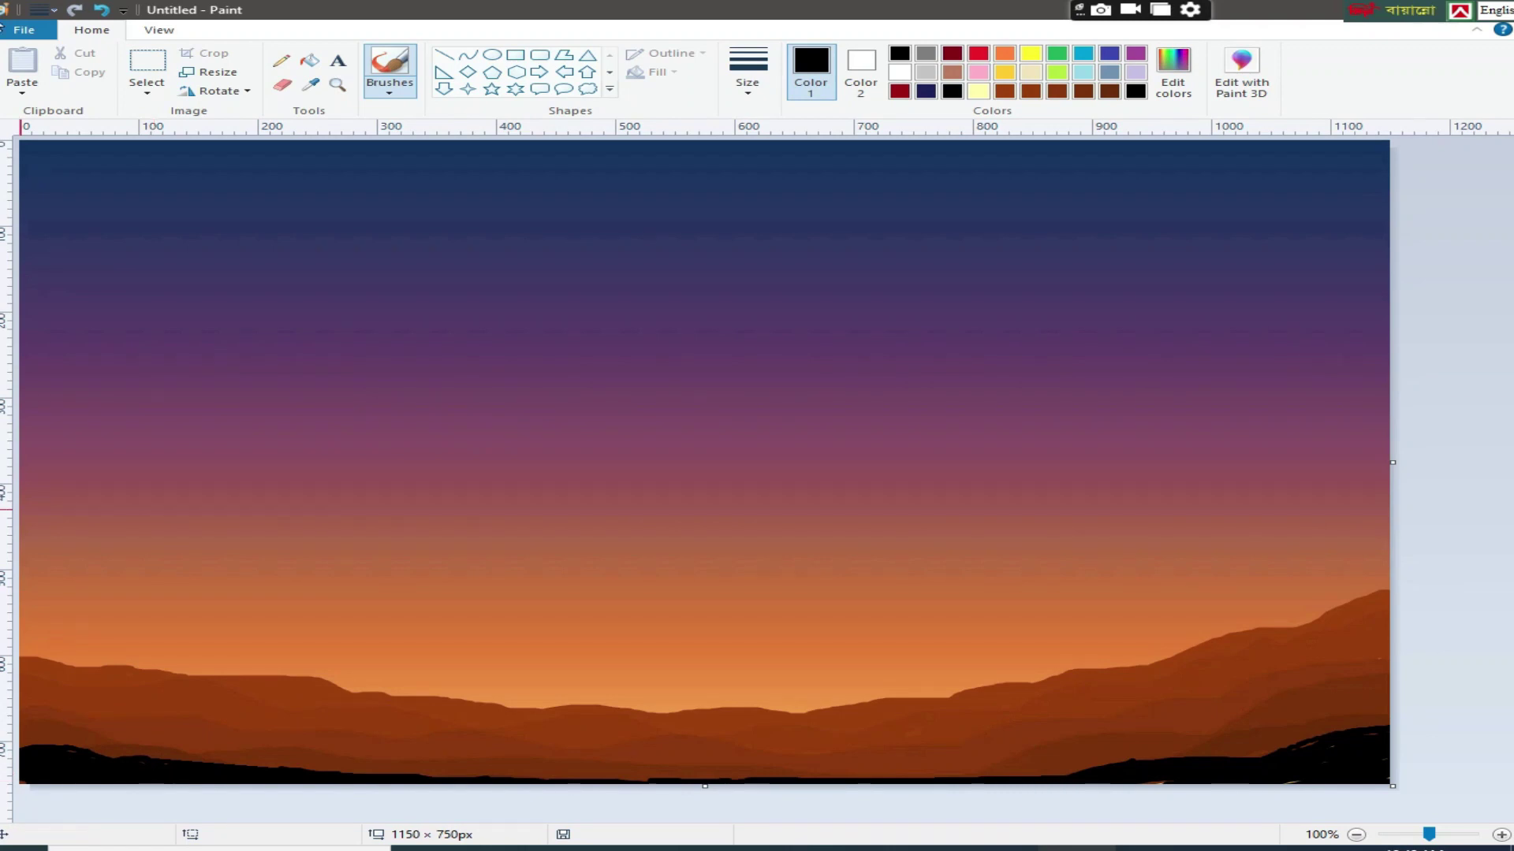
Set the secondary colour to black and draw a tall black rectangular outline of about 182 × 598 px on the scene's left side
left_click(517, 57)
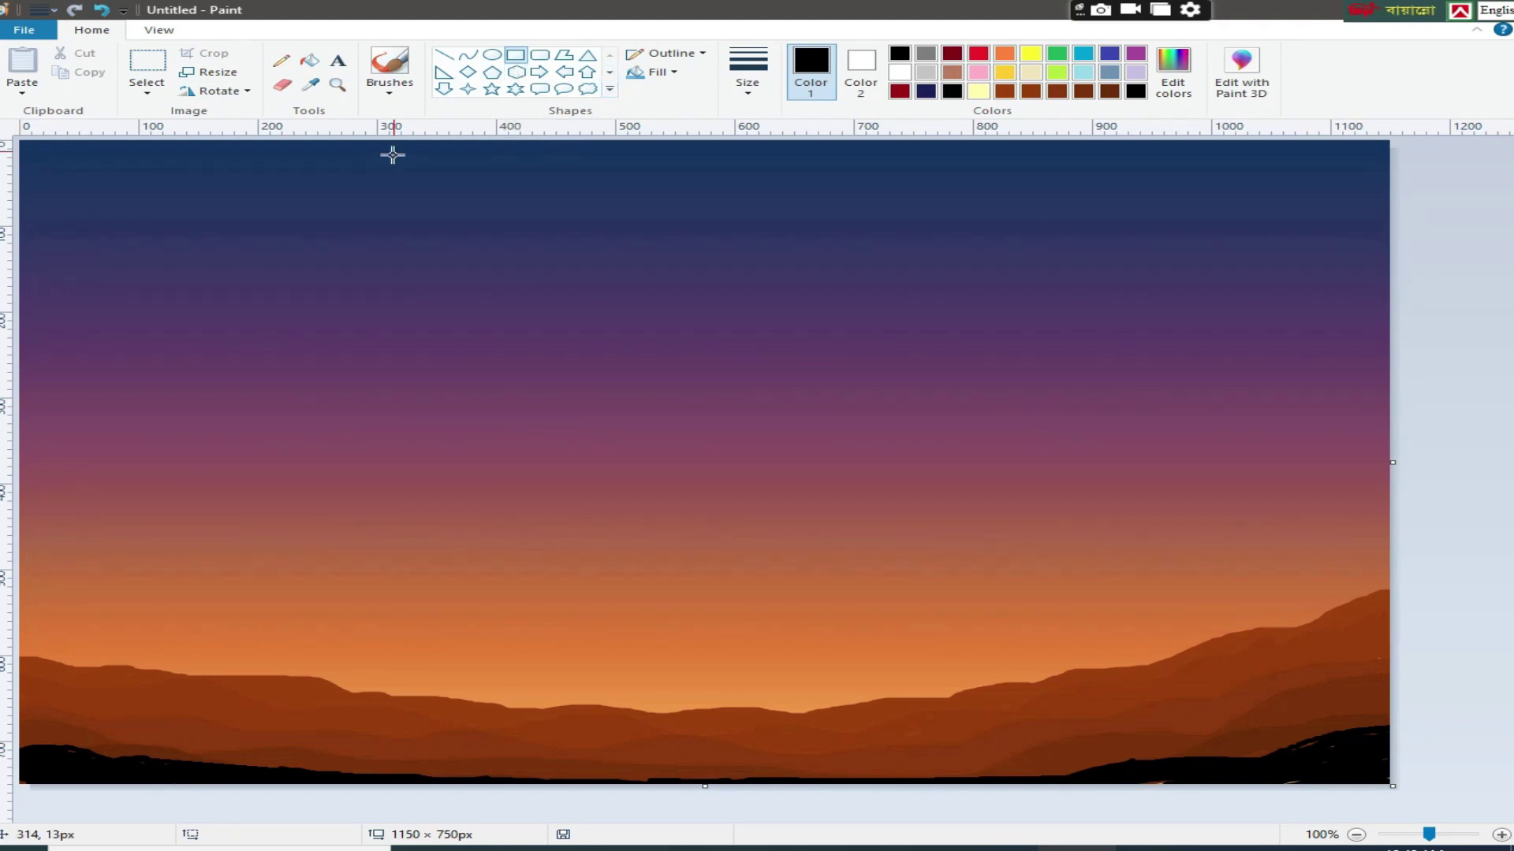
left_click(747, 75)
left_click(753, 226)
left_click(861, 71)
left_click(900, 52)
left_click_drag(193, 281, 406, 775)
left_click_drag(407, 280, 410, 276)
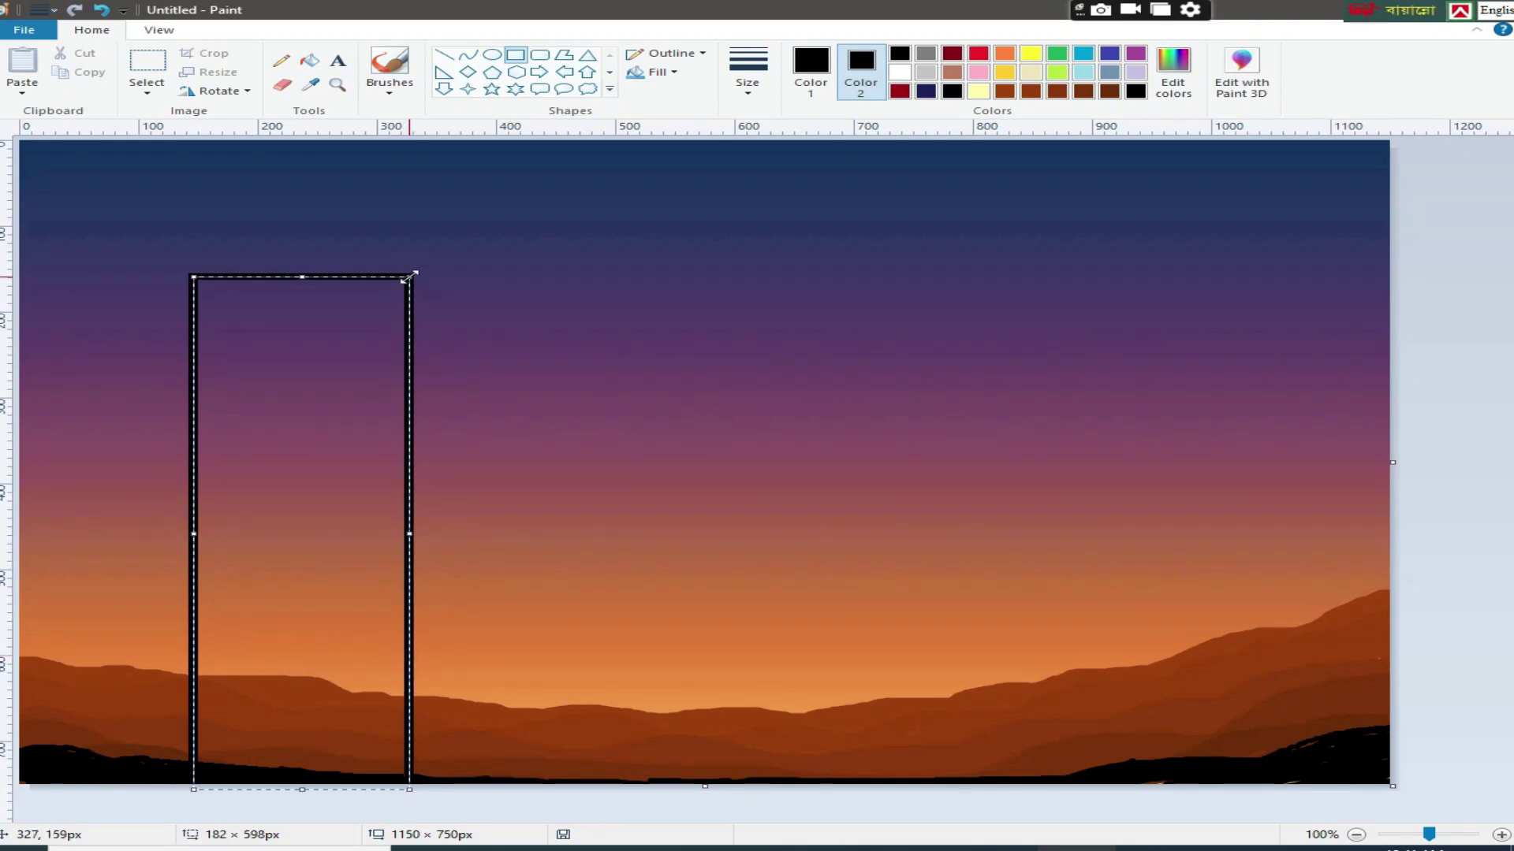
Increase the outline thickness and draw a second black rectangle just inside the first to thicken the tower frame
left_click(748, 75)
left_click(772, 222)
left_click_drag(205, 288, 402, 777)
left_click(804, 545)
Mix a dark maroon and draw a thinner rectangular outline inside the black tower frame
left_click(813, 75)
left_click(1173, 71)
left_click(536, 542)
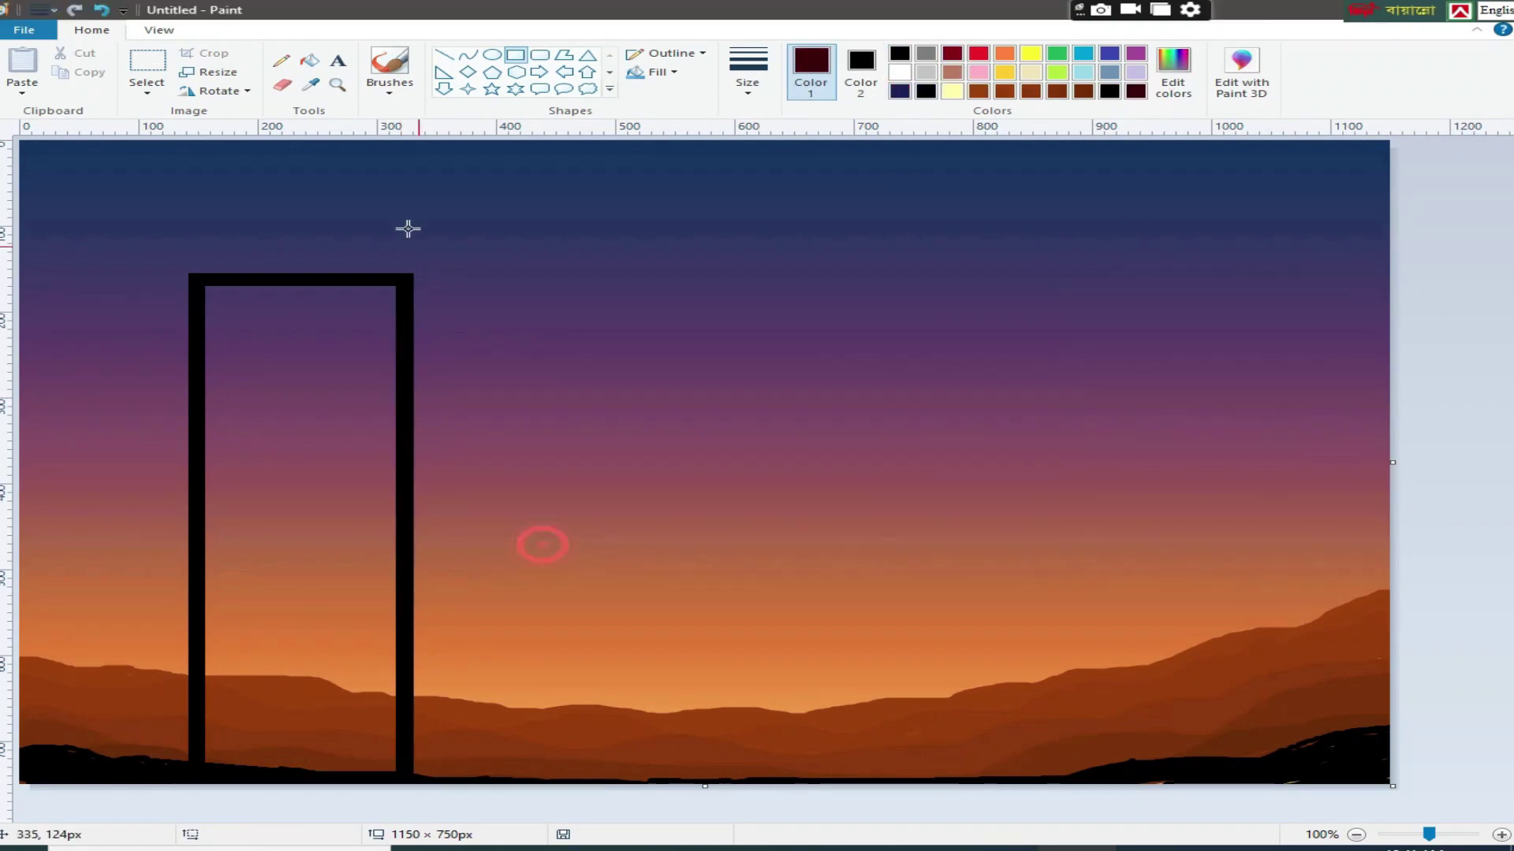
mouse_move(204, 287)
left_mouse_down()
mouse_move(382, 331)
mouse_move(387, 796)
mouse_move(210, 290)
left_mouse_up()
left_click(749, 86)
left_click(755, 187)
left_click(1453, 449)
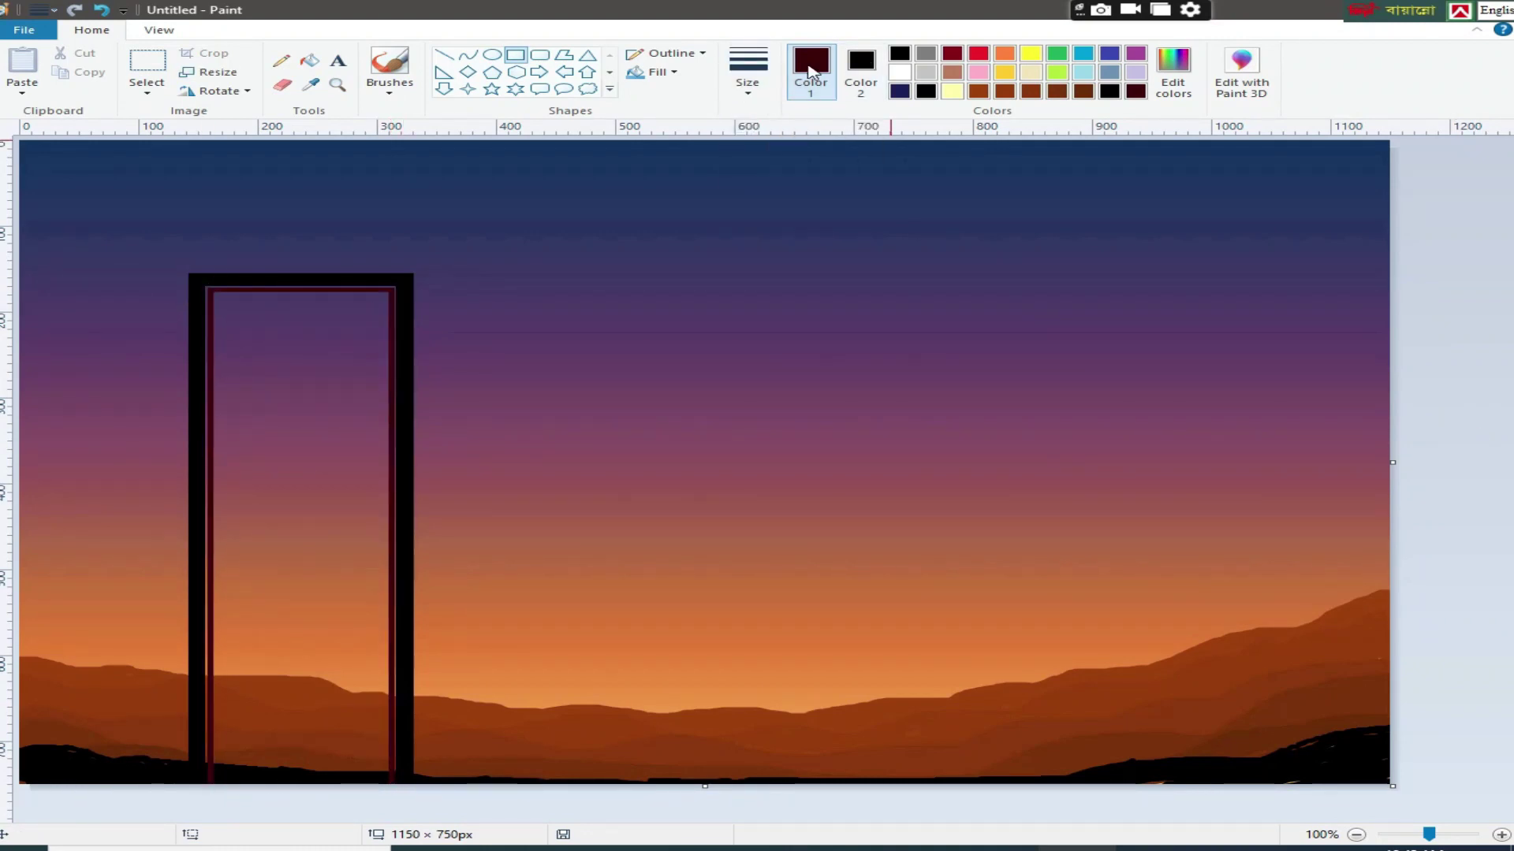
Draw two nested black rectangular outlines inside the maroon one, using a thicker outline
left_click(899, 52)
left_click_drag(219, 291, 384, 785)
left_click_drag(300, 290, 299, 292)
left_click(749, 90)
left_click(802, 222)
left_click_drag(221, 541, 216, 541)
left_click(1492, 542)
left_click_drag(219, 298, 379, 782)
left_click(1508, 534)
Set both colours to dark maroon and draw another maroon rectangular outline between the tower's black frames
left_click(1134, 90)
left_click(857, 60)
left_click(1133, 89)
mouse_move(210, 287)
left_mouse_down()
mouse_move(388, 673)
mouse_move(399, 783)
left_mouse_up()
left_click(1473, 246)
Draw a black diamond outline of about 126 × 128 px in the upper part of the tower's opening
left_click(467, 71)
left_click_drag(288, 303, 371, 398)
left_click_drag(289, 349, 221, 348)
left_click_drag(295, 398, 294, 412)
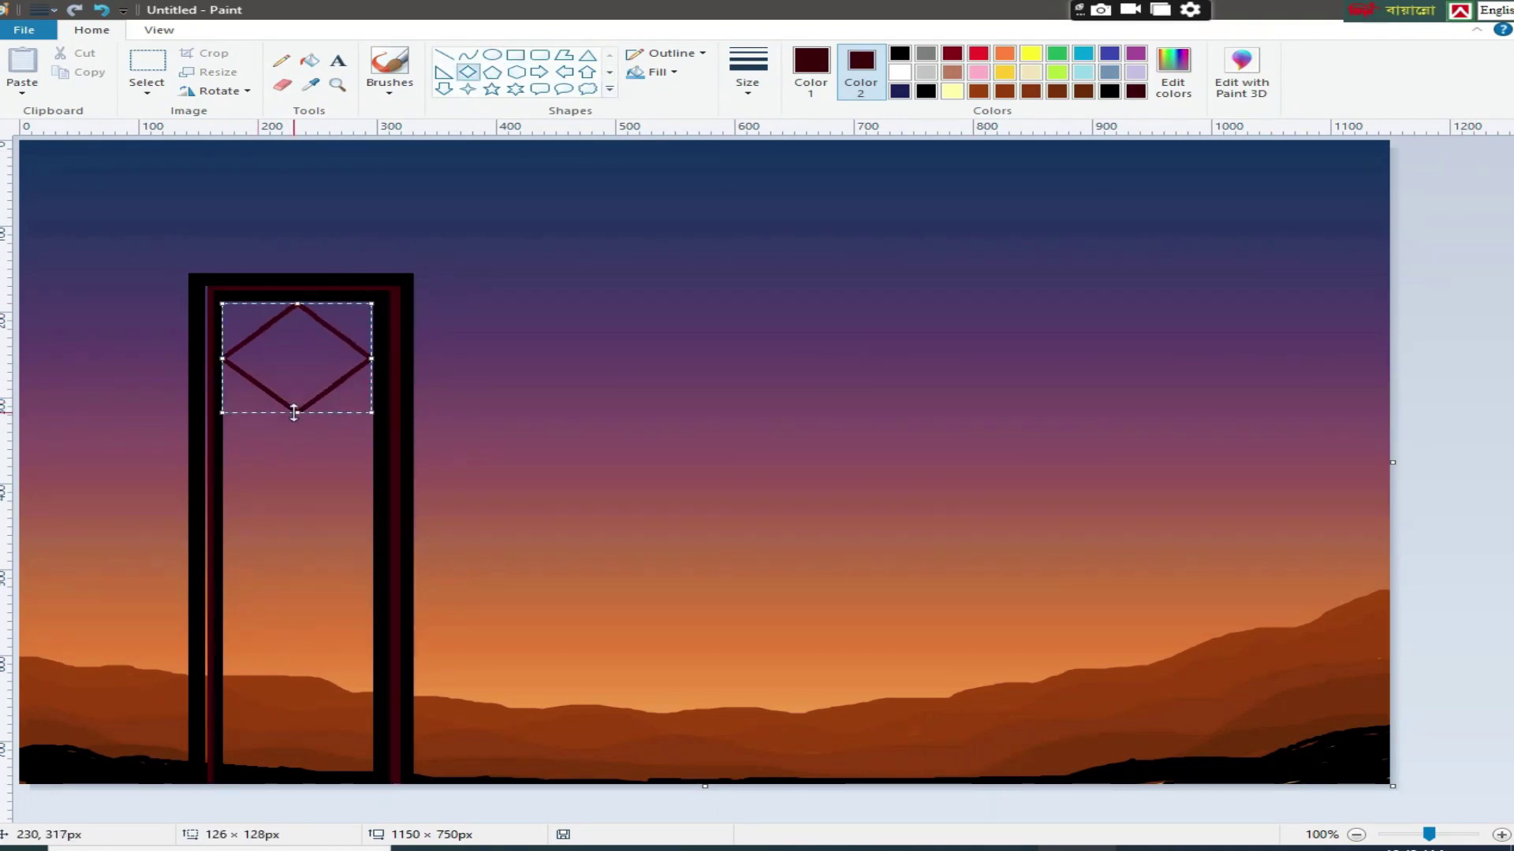
left_click(900, 52)
left_click(811, 71)
left_click(899, 53)
left_click(1469, 281)
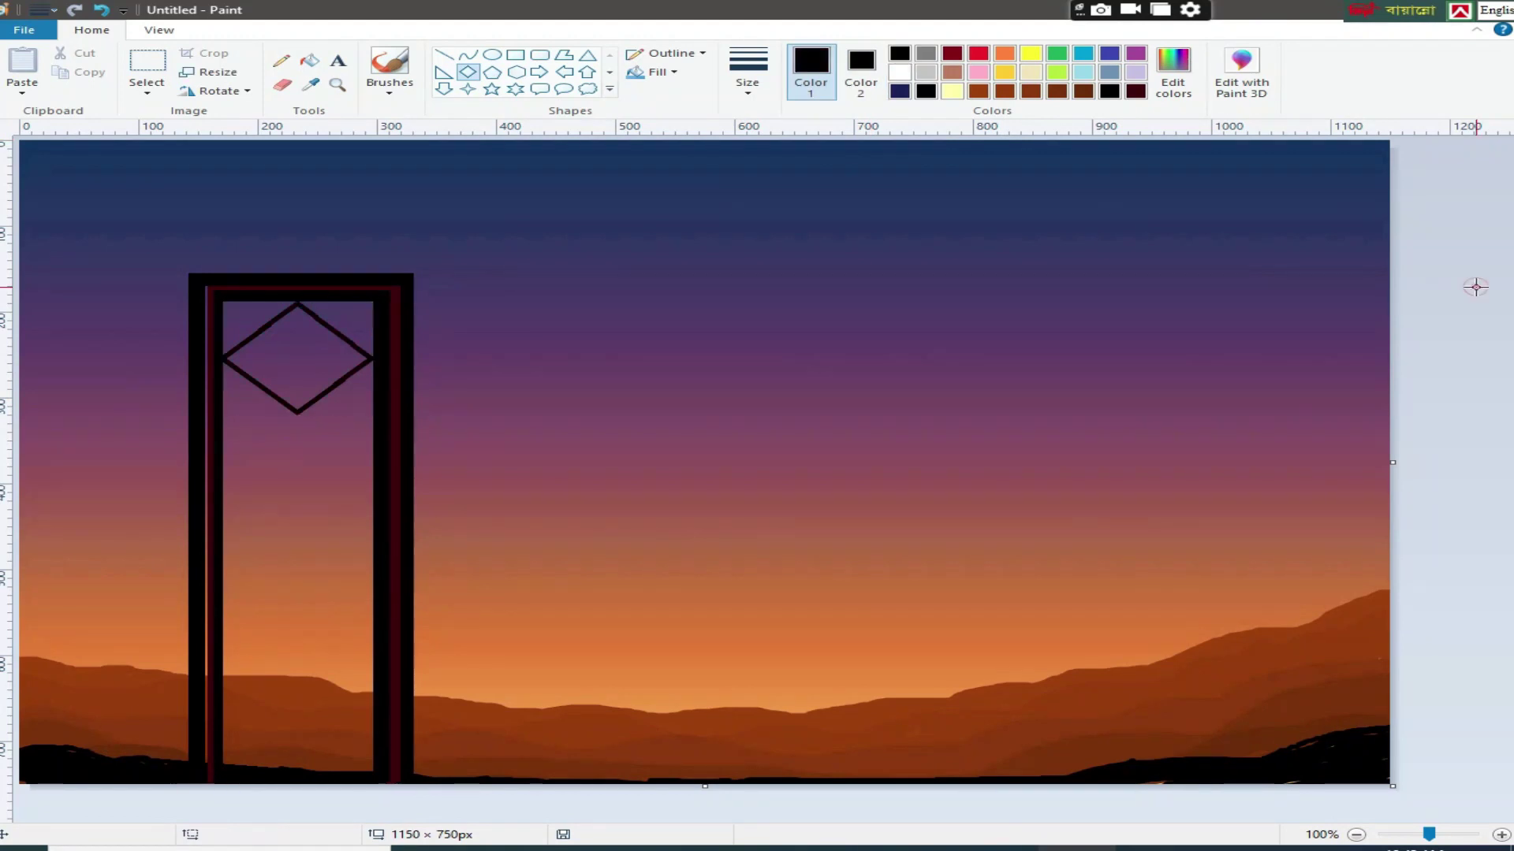
Draw a second black diamond directly below the first, fitted to the width of the tower's opening
left_click_drag(295, 415, 399, 516)
mouse_move(322, 464)
left_mouse_down()
mouse_move(253, 463)
mouse_move(266, 462)
left_mouse_up()
left_click_drag(344, 466, 369, 472)
left_click_drag(239, 466, 222, 469)
left_click(1497, 608)
Draw the third and fourth black diamonds stacked below the others in the tower's opening
left_click_drag(255, 536, 405, 659)
mouse_move(323, 627)
left_mouse_down()
mouse_move(285, 606)
mouse_move(389, 717)
mouse_move(497, 765)
left_mouse_up()
left_click(679, 606)
mouse_move(407, 725)
left_mouse_down()
mouse_move(296, 724)
mouse_move(313, 719)
left_mouse_up()
left_click_drag(404, 759, 391, 752)
left_click_drag(313, 717, 313, 723)
left_click_drag(392, 760, 311, 724)
Add a final black diamond at the tower's base, with its lower part running off the canvas
mouse_move(211, 749)
left_mouse_down()
mouse_move(292, 731)
mouse_move(443, 817)
left_mouse_up()
left_click(300, 746)
mouse_move(361, 773)
left_mouse_down()
mouse_move(213, 780)
mouse_move(389, 780)
left_mouse_up()
left_click(945, 639)
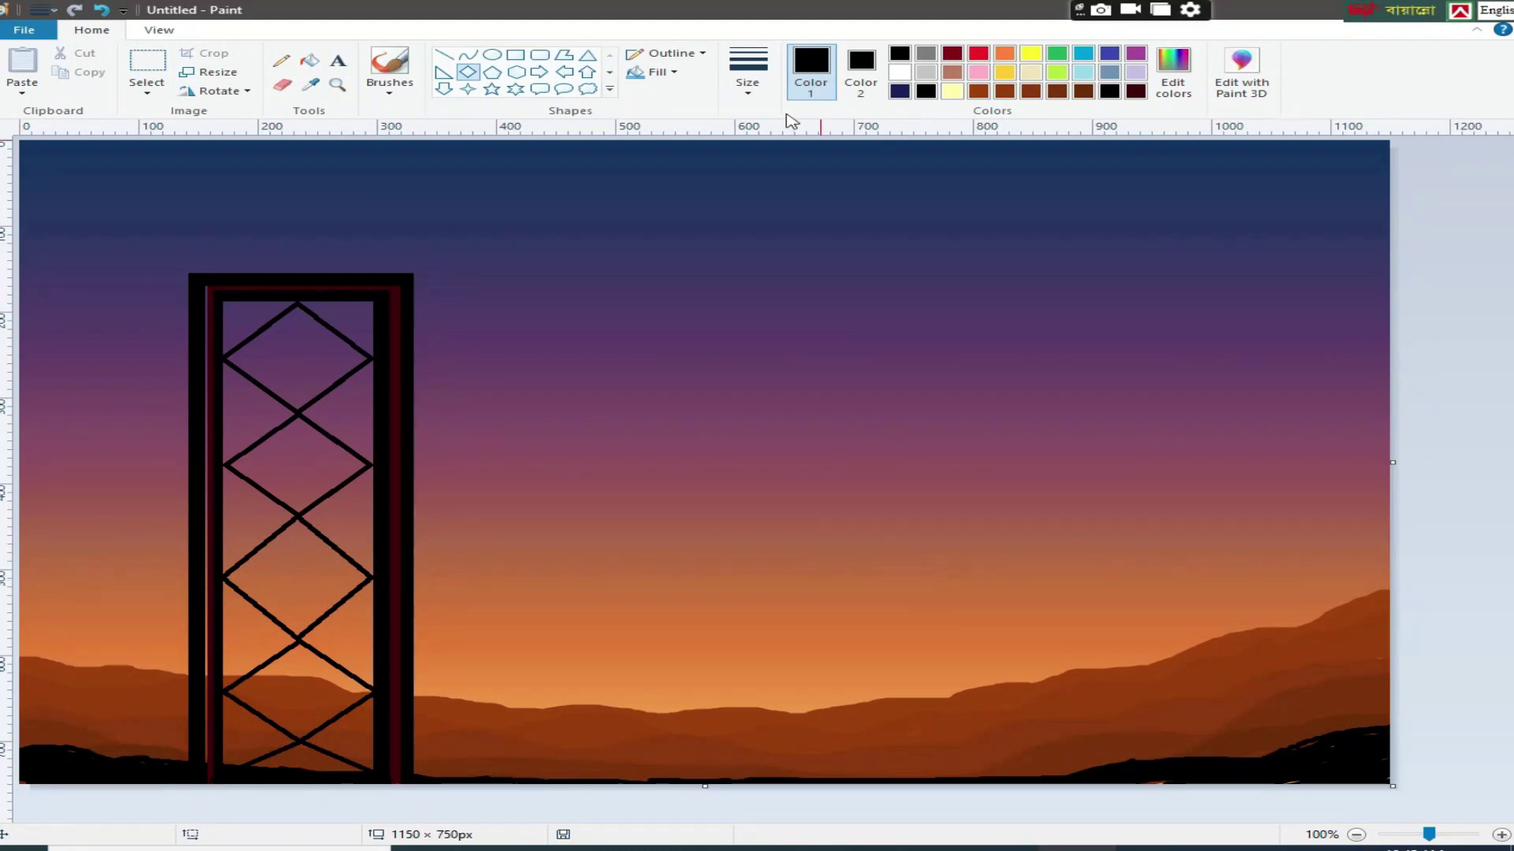
Draw a black line from the canvas's left edge, sloping down across the tower to the hills near the centre
left_click(444, 55)
left_click_drag(19, 555, 849, 702)
Try to add a second sloping line above the first and paint the gap between them black with the brush
left_click_drag(20, 554, 865, 701)
left_click(1295, 433)
mouse_move(31, 516)
left_mouse_down()
mouse_move(11, 510)
mouse_move(68, 542)
mouse_move(11, 538)
mouse_move(80, 545)
mouse_move(30, 521)
mouse_move(21, 539)
mouse_move(206, 562)
left_mouse_up()
left_click(390, 92)
left_click(388, 118)
left_click_drag(773, 686, 488, 629)
Undo the brush strokes and the upper sloping line
left_click(101, 10)
left_click(101, 9)
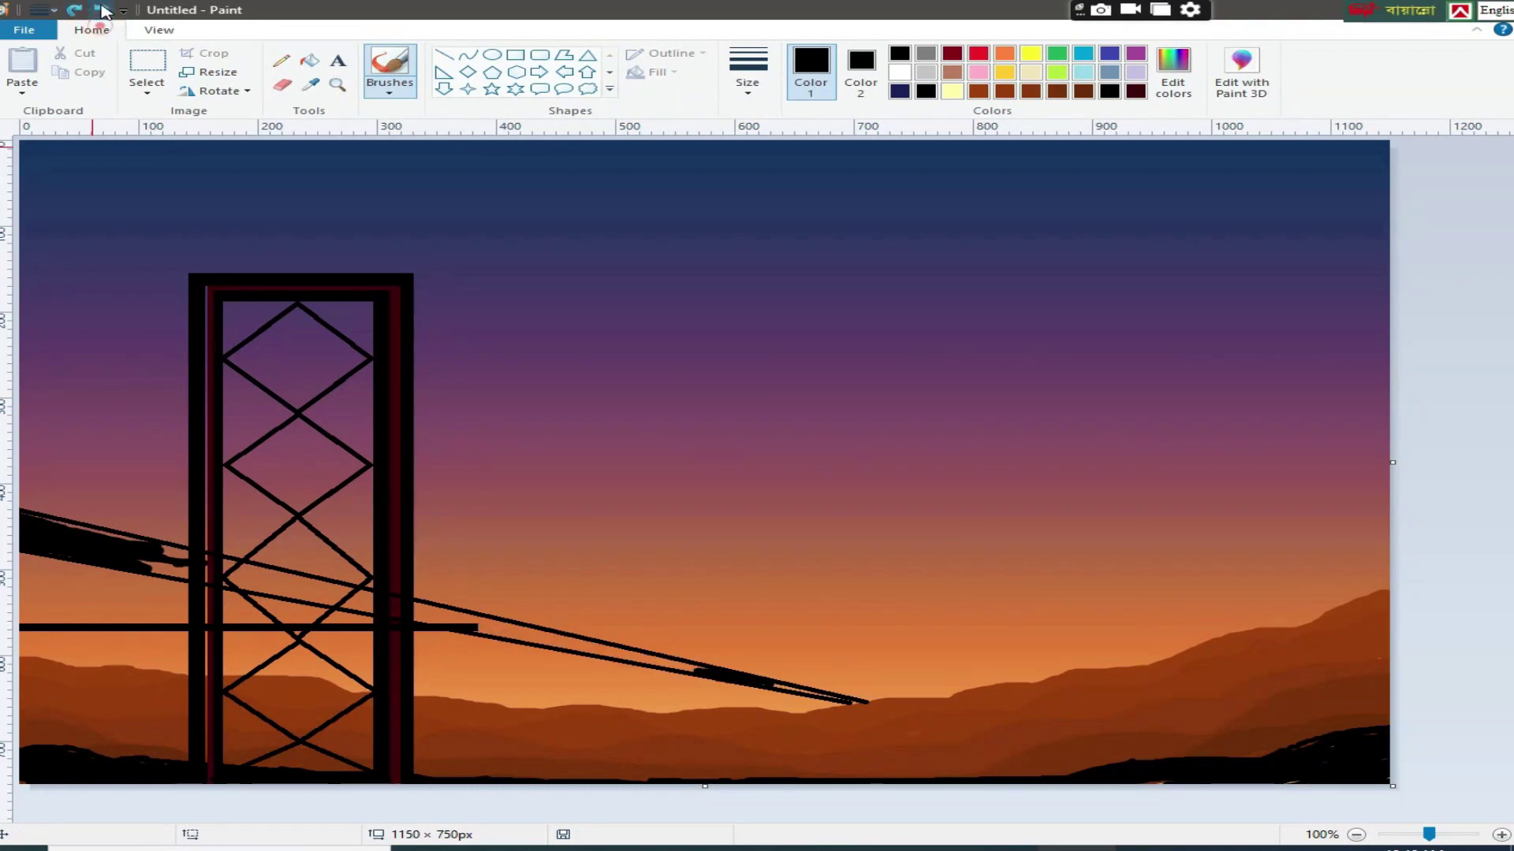
left_click(101, 9)
left_click(101, 9)
Draw two close black lines below the first sloping line, converging with it at the hills near the centre
left_click(444, 55)
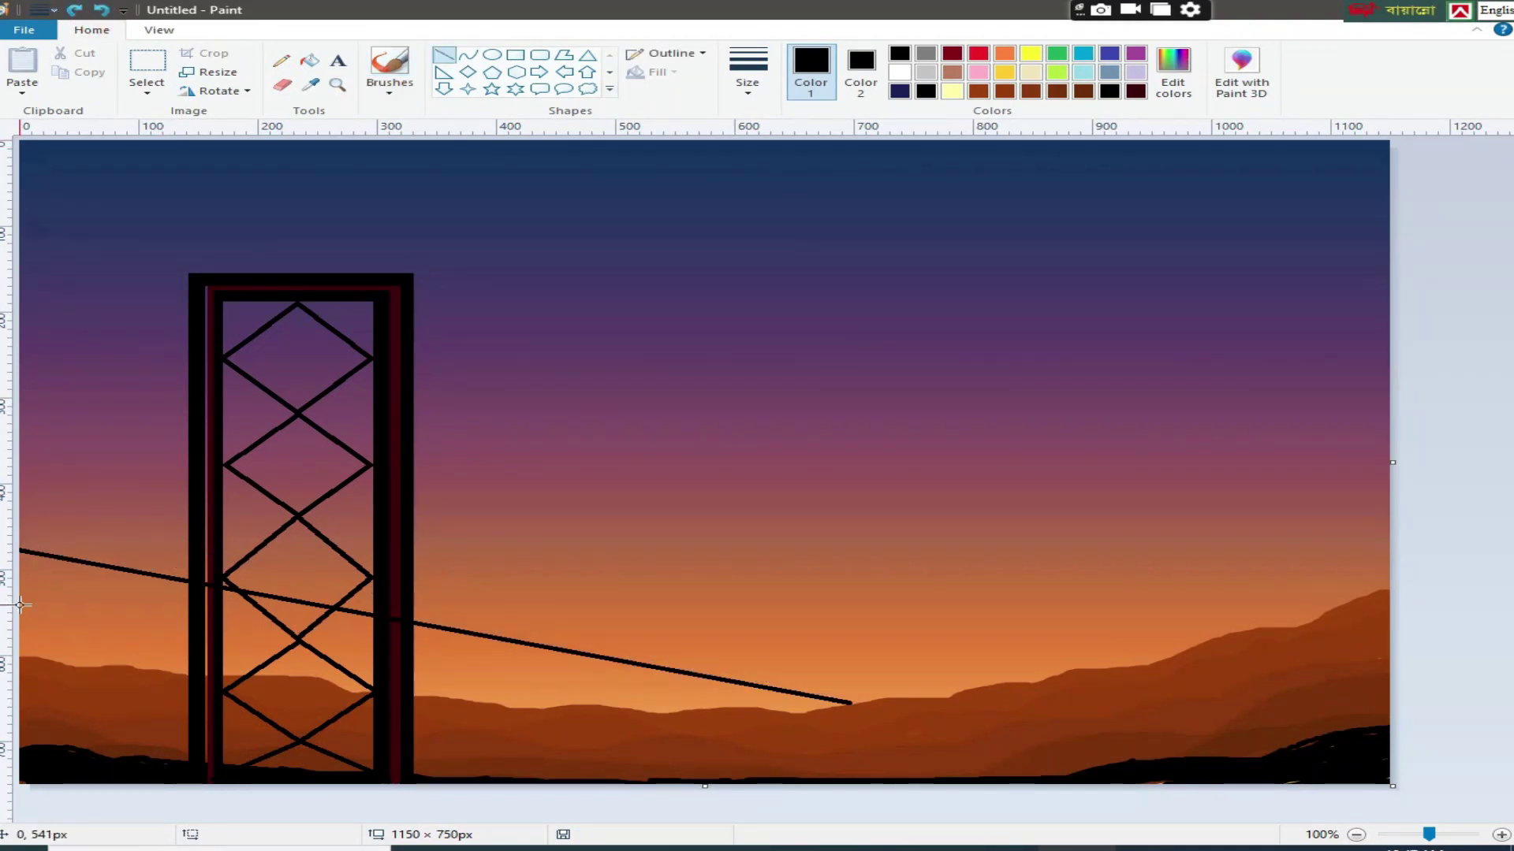
left_click_drag(18, 611, 838, 707)
left_click(20, 537)
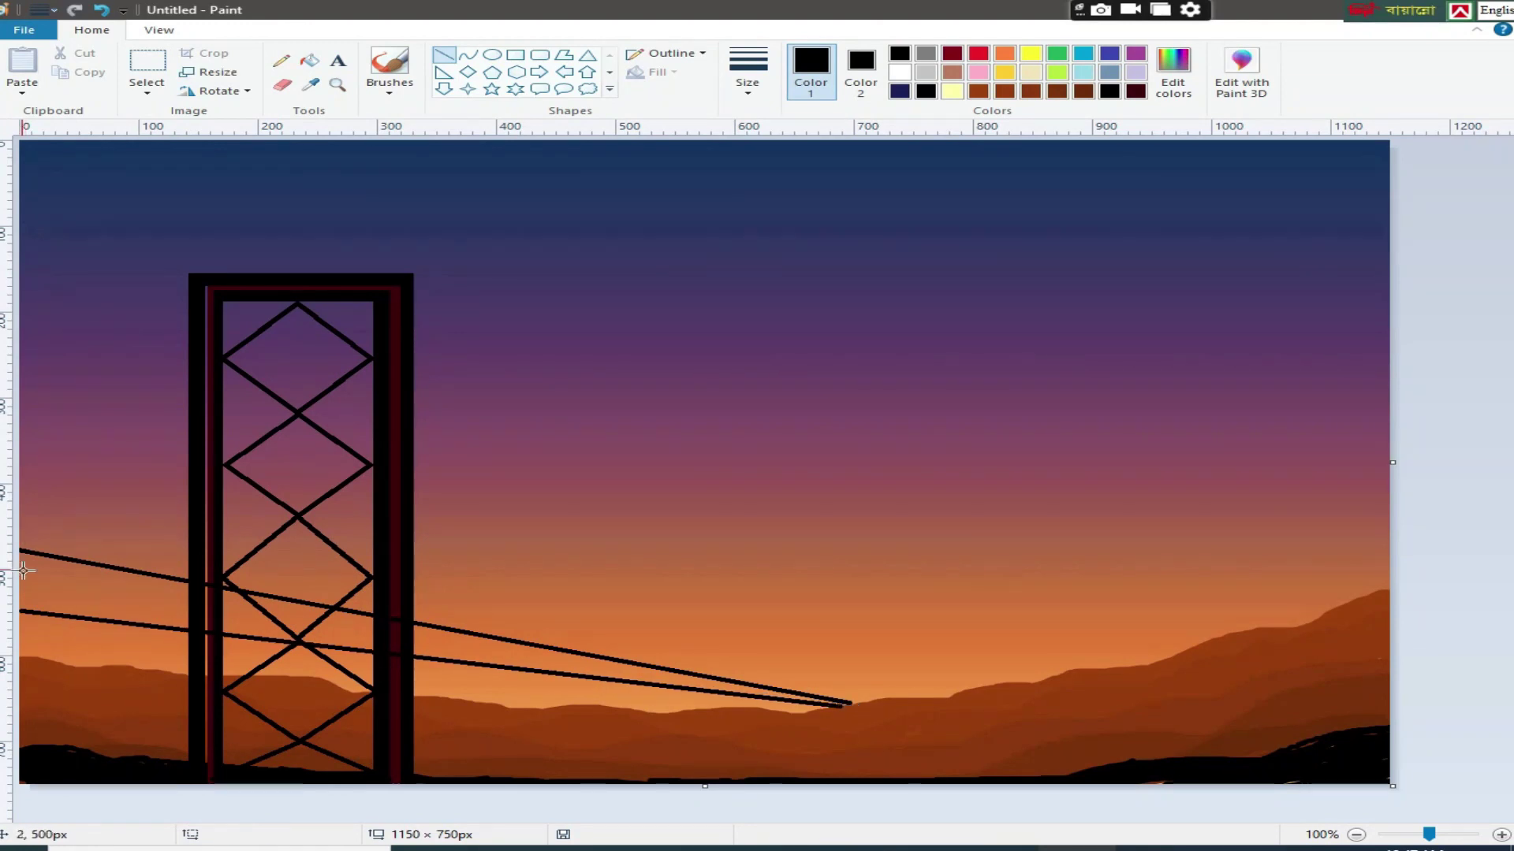
left_click_drag(20, 603, 838, 703)
Increase the line thickness and draw a thicker black line along the upper sloping line across the tower
left_click(748, 74)
left_click(801, 228)
left_click(54, 589)
left_click_drag(20, 558, 767, 690)
left_click(17, 572)
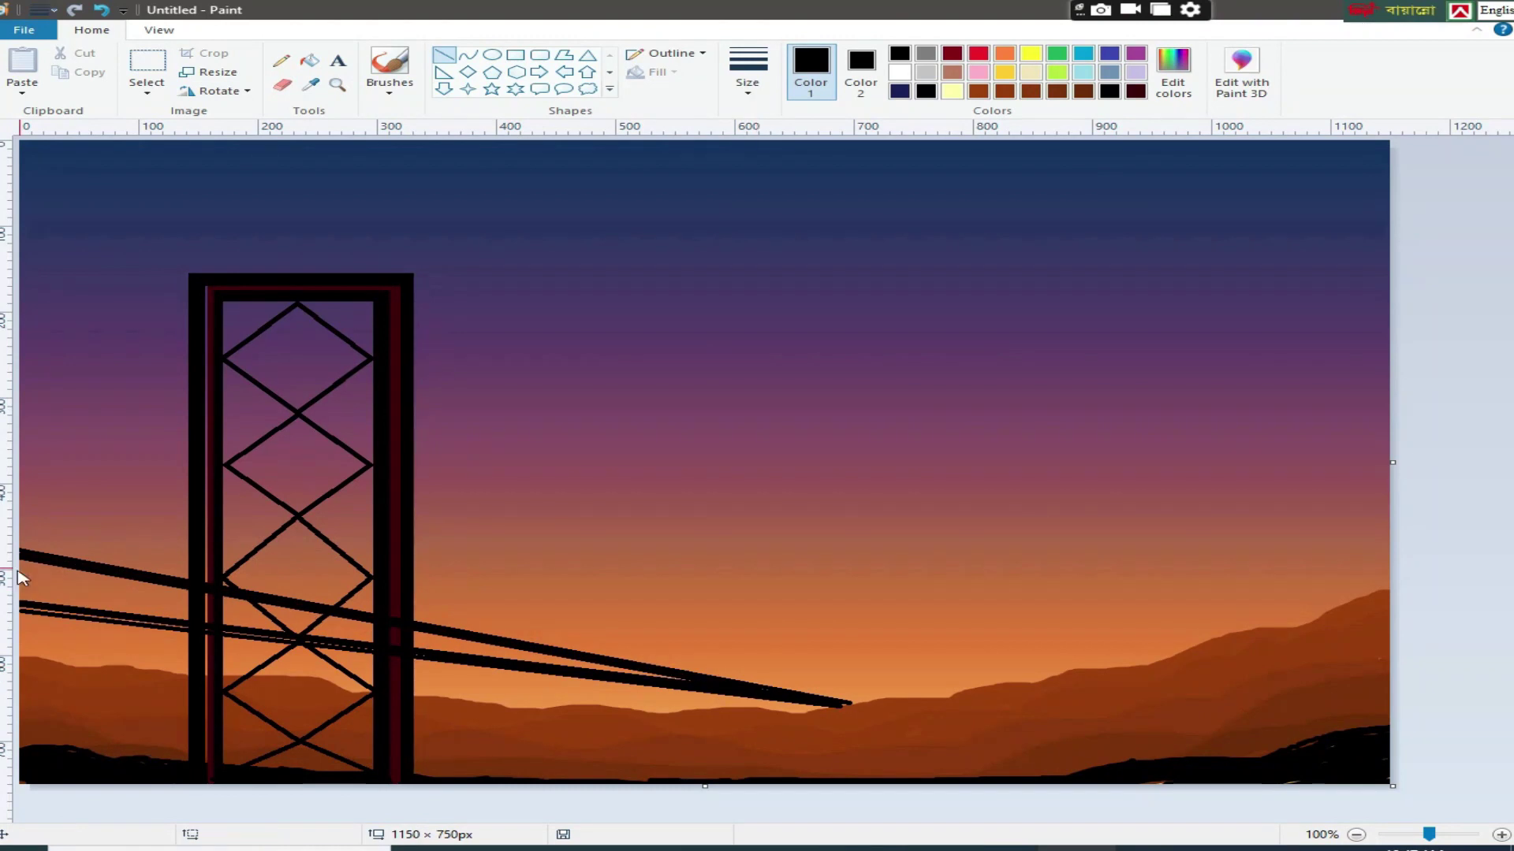
Paint the gaps between the sloping deck lines solid black with the thickest brush
left_click(388, 83)
left_click(390, 119)
left_click(749, 94)
left_click(801, 223)
left_click_drag(27, 587, 126, 601)
mouse_move(683, 678)
left_mouse_down()
mouse_move(87, 595)
mouse_move(28, 569)
mouse_move(165, 586)
mouse_move(40, 579)
mouse_move(152, 597)
mouse_move(31, 602)
left_mouse_up()
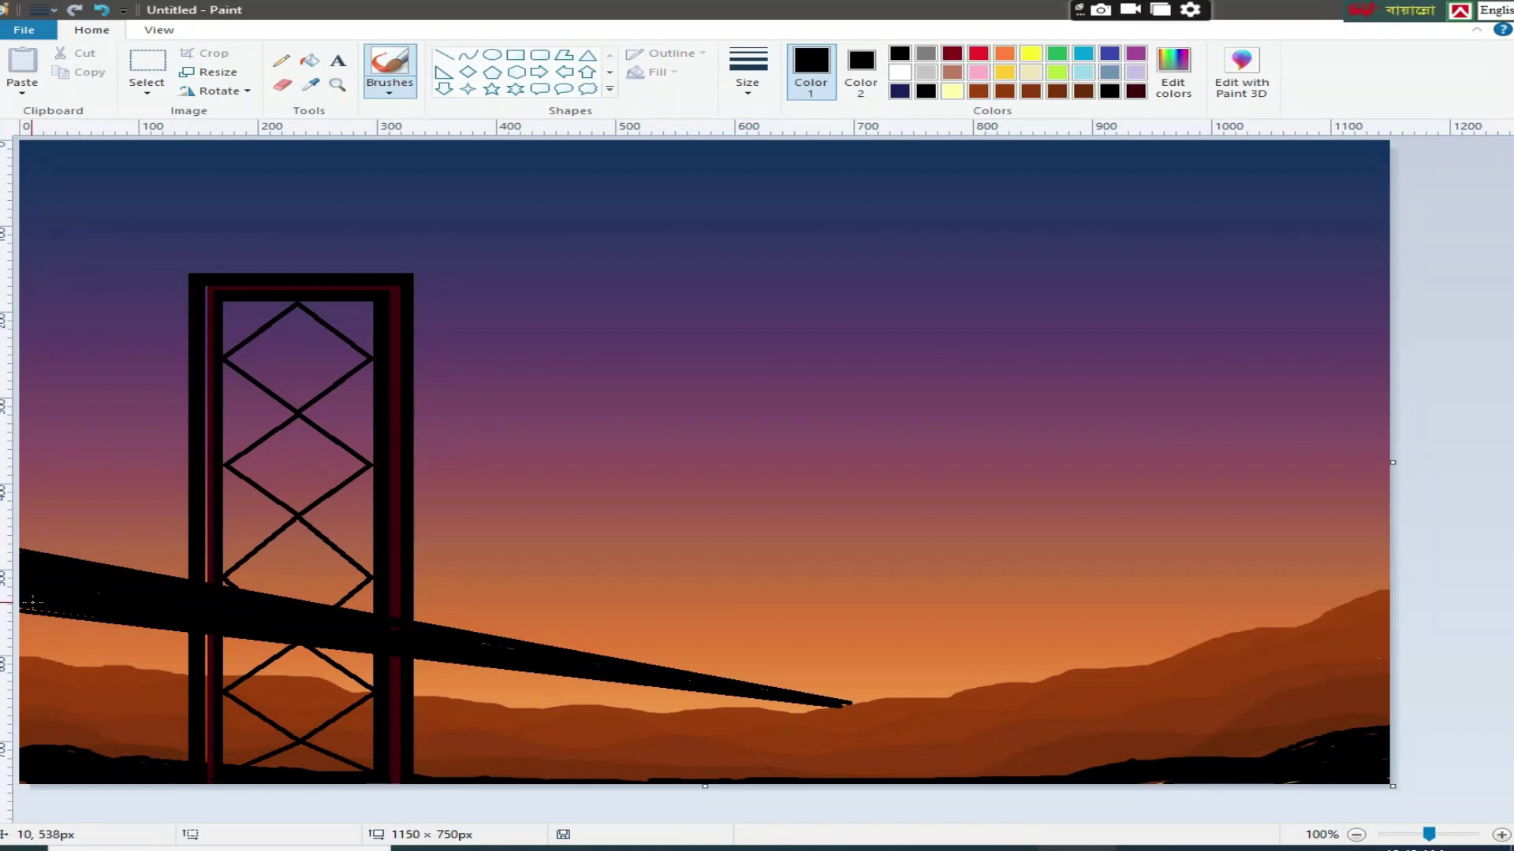
Draw a sloping black railing line above the deck from the canvas's left edge to the hills, with a short closing stroke at its end
left_click(444, 54)
left_click_drag(19, 474, 878, 693)
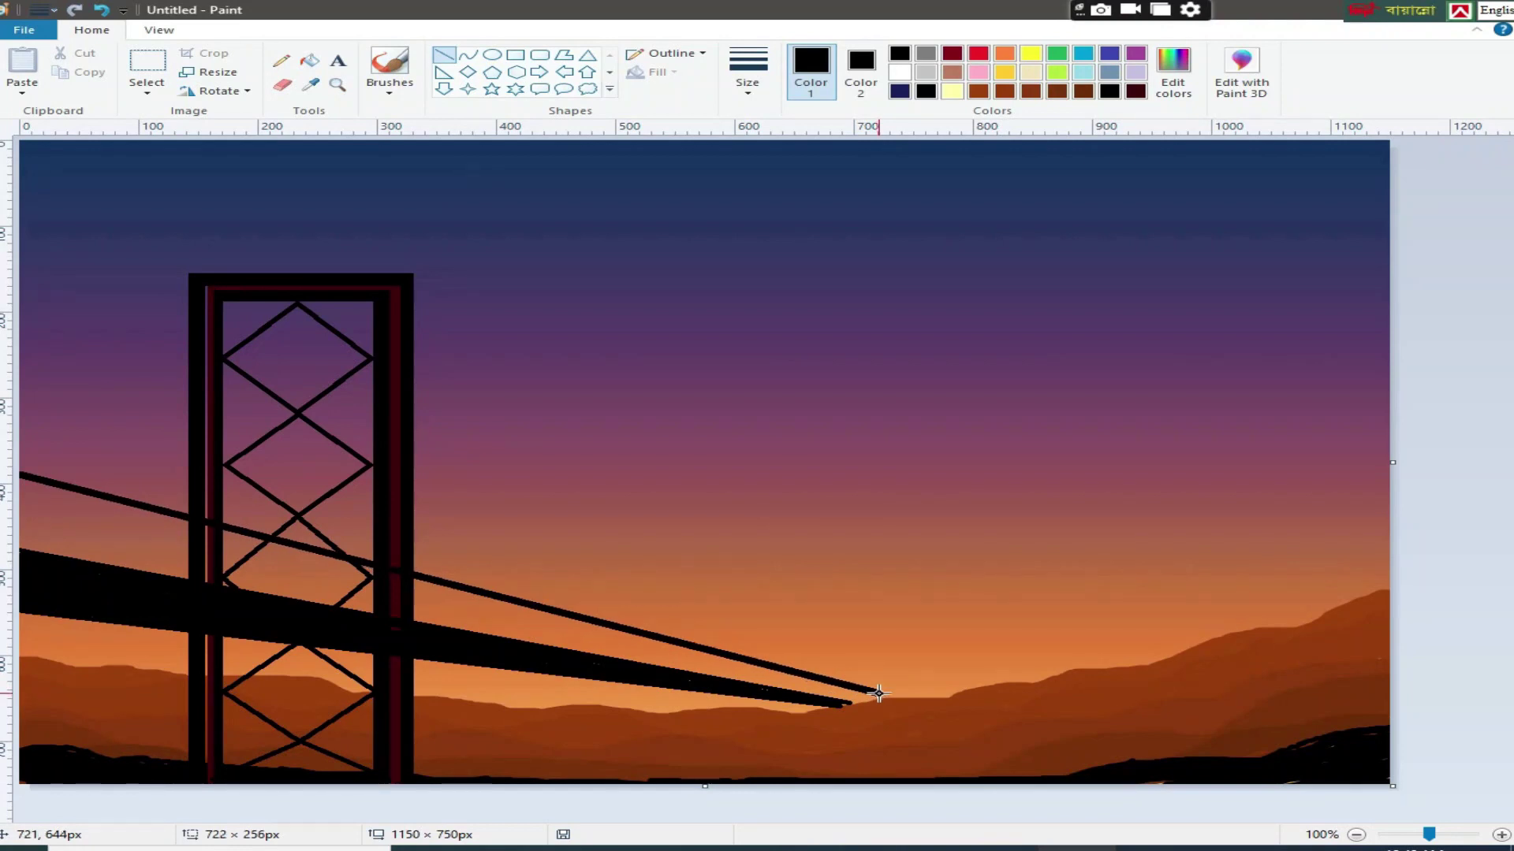
left_click_drag(19, 473, 5, 460)
left_click_drag(880, 693, 877, 700)
left_click(116, 643)
Set the line thickness and draw evenly spaced upright posts between railing and deck, from the canvas edge to the large tower
left_click(748, 75)
left_click(794, 167)
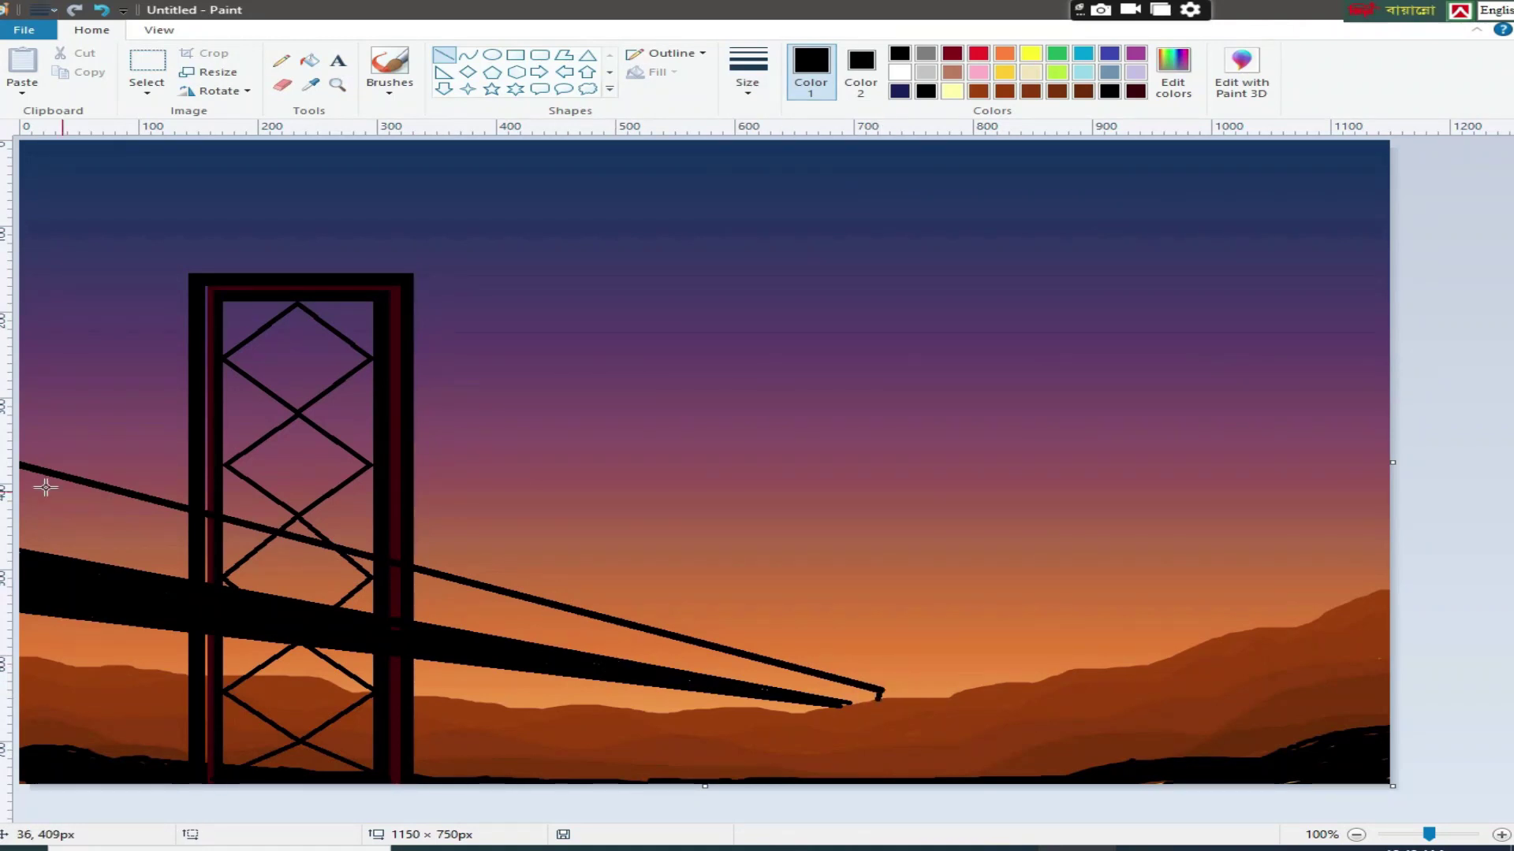
mouse_move(22, 456)
left_mouse_down()
mouse_move(879, 688)
mouse_move(21, 458)
mouse_move(33, 557)
mouse_move(54, 560)
left_mouse_up()
left_click(56, 576)
mouse_move(78, 478)
left_mouse_down()
mouse_move(78, 573)
mouse_move(108, 573)
left_mouse_up()
left_click_drag(134, 496, 135, 568)
left_click_drag(168, 503, 162, 594)
left_click(185, 504)
left_click_drag(169, 504, 185, 589)
left_click(116, 588)
Continue the upright railing posts across the opening between the large tower's two legs
left_click_drag(232, 521, 229, 591)
left_click(249, 525)
left_click_drag(251, 526, 277, 598)
left_click_drag(302, 538, 328, 607)
left_click_drag(359, 555, 359, 611)
Draw railing posts from the tower's right leg along the deck, reducing the line thickness partway and undoing misplaced strokes
mouse_move(428, 569)
left_mouse_down()
mouse_move(427, 623)
mouse_move(474, 628)
mouse_move(473, 607)
mouse_move(490, 635)
left_mouse_up()
right_click(473, 608)
left_click(439, 636)
mouse_move(515, 593)
left_mouse_down()
mouse_move(512, 640)
mouse_move(513, 597)
mouse_move(533, 643)
mouse_move(551, 605)
mouse_move(535, 594)
mouse_move(553, 649)
mouse_move(594, 655)
mouse_move(613, 633)
mouse_move(614, 662)
mouse_move(640, 652)
mouse_move(640, 670)
mouse_move(648, 646)
mouse_move(658, 671)
left_mouse_up()
left_click(576, 665)
left_click(750, 99)
left_click(757, 155)
left_click(101, 10)
left_click(101, 10)
left_click(630, 675)
left_click(623, 678)
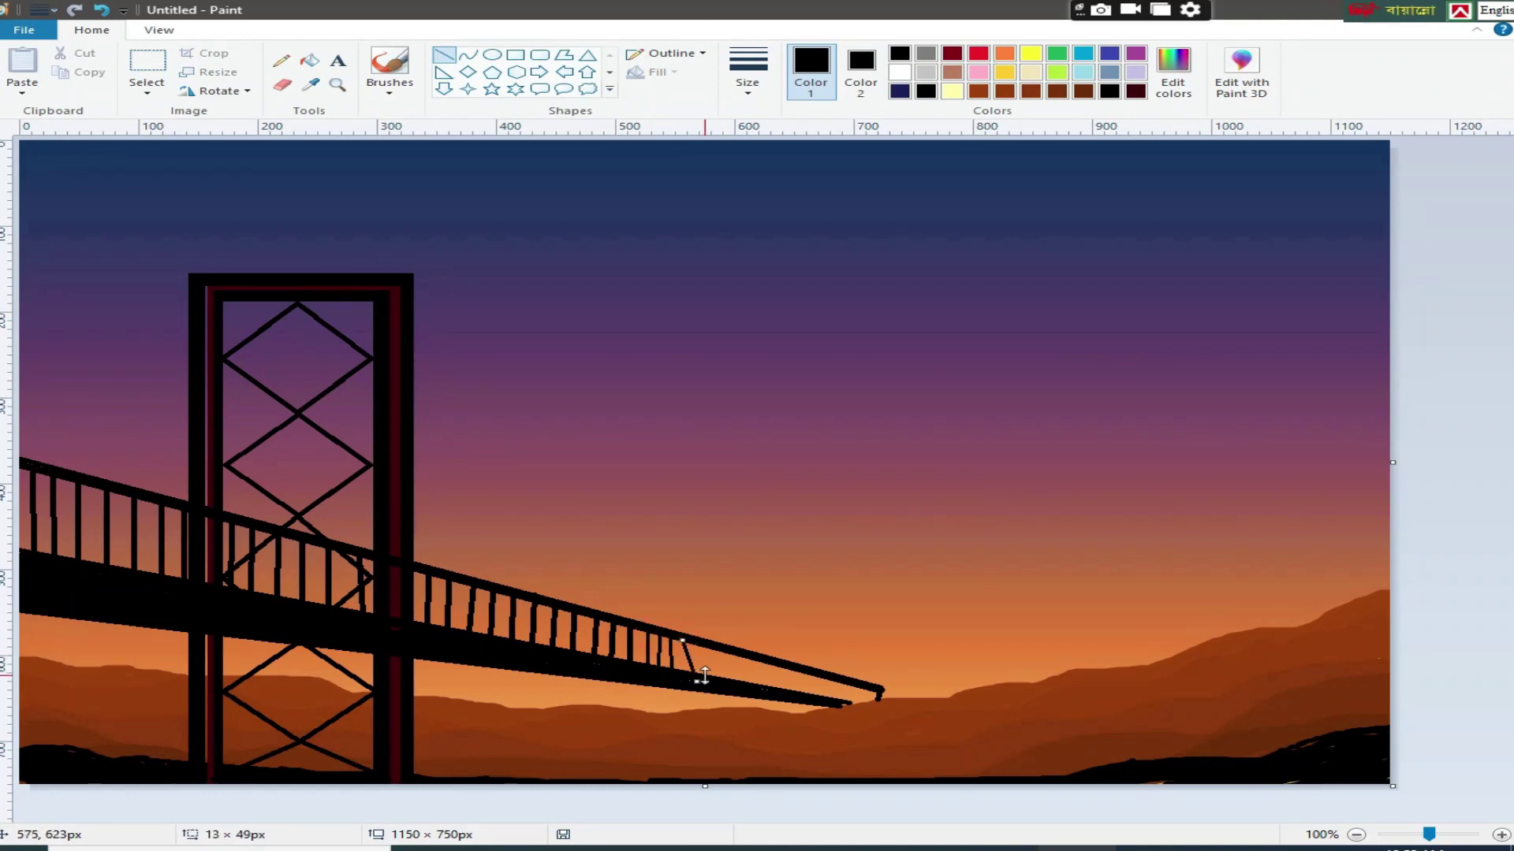
Add closely spaced, progressively shorter posts along the narrowing part of the railing towards the far end
left_click_drag(692, 645, 707, 675)
left_click(660, 678)
mouse_move(721, 655)
left_mouse_down()
mouse_move(722, 682)
mouse_move(734, 674)
left_mouse_up()
left_click(673, 682)
left_click(744, 660)
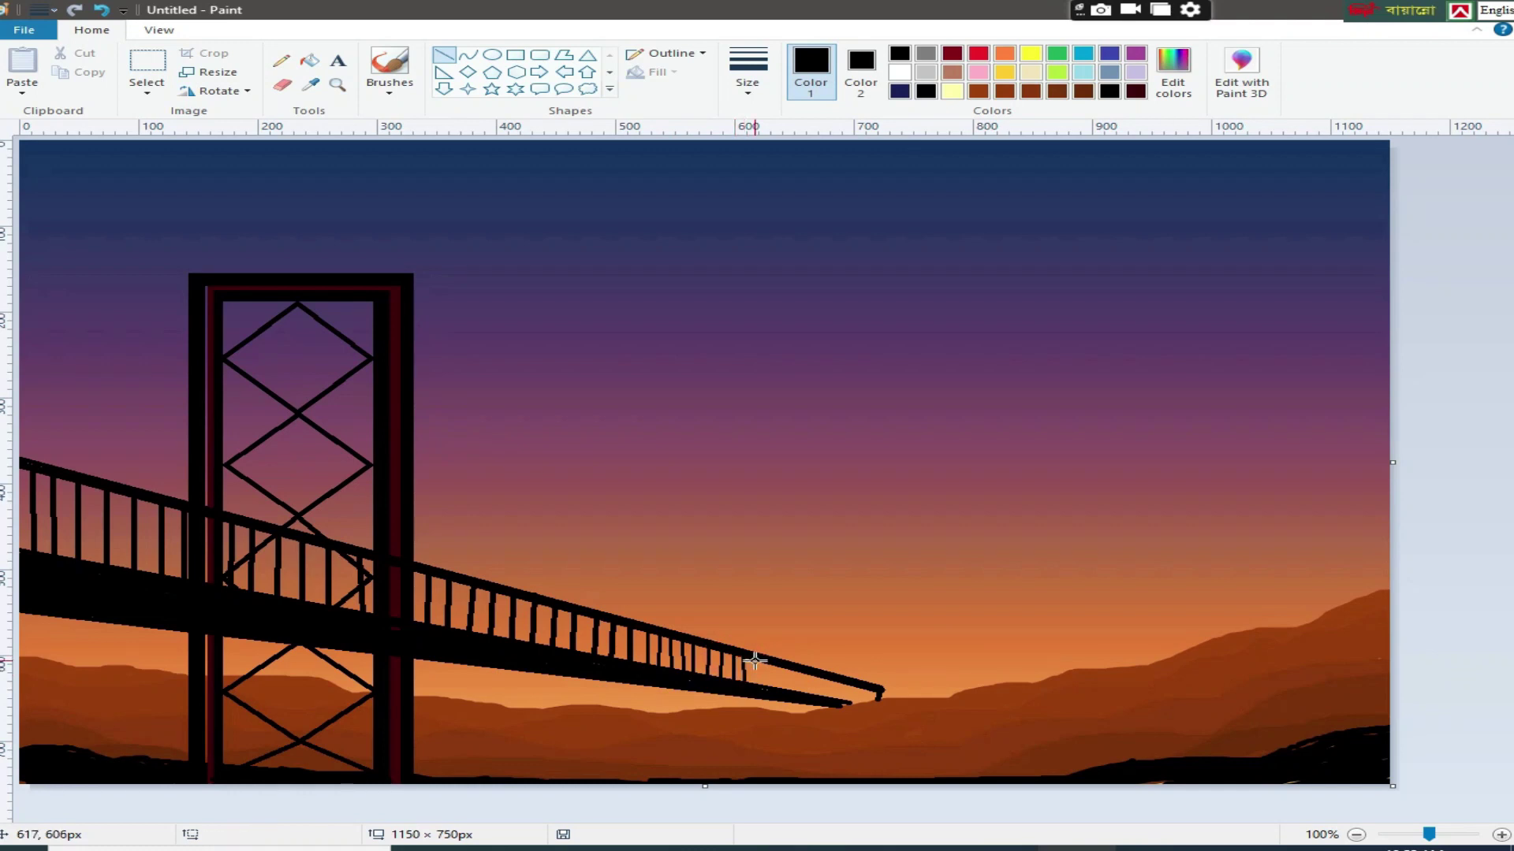
left_click_drag(764, 661, 776, 688)
left_click(776, 664)
left_click_drag(788, 670, 787, 691)
mouse_move(799, 671)
left_mouse_down()
mouse_move(796, 690)
mouse_move(839, 700)
left_mouse_up()
left_click(770, 691)
left_click(755, 688)
Fill the railing's last stretch beside the hills with short posts, undoing a misplaced one
left_click(829, 678)
left_click(103, 10)
mouse_move(848, 678)
left_mouse_down()
mouse_move(849, 697)
mouse_move(869, 699)
left_mouse_up()
left_click(796, 697)
left_click(806, 695)
Draw two sagging black cable curves from the top of each tower leg to the deck's far end
left_click(468, 54)
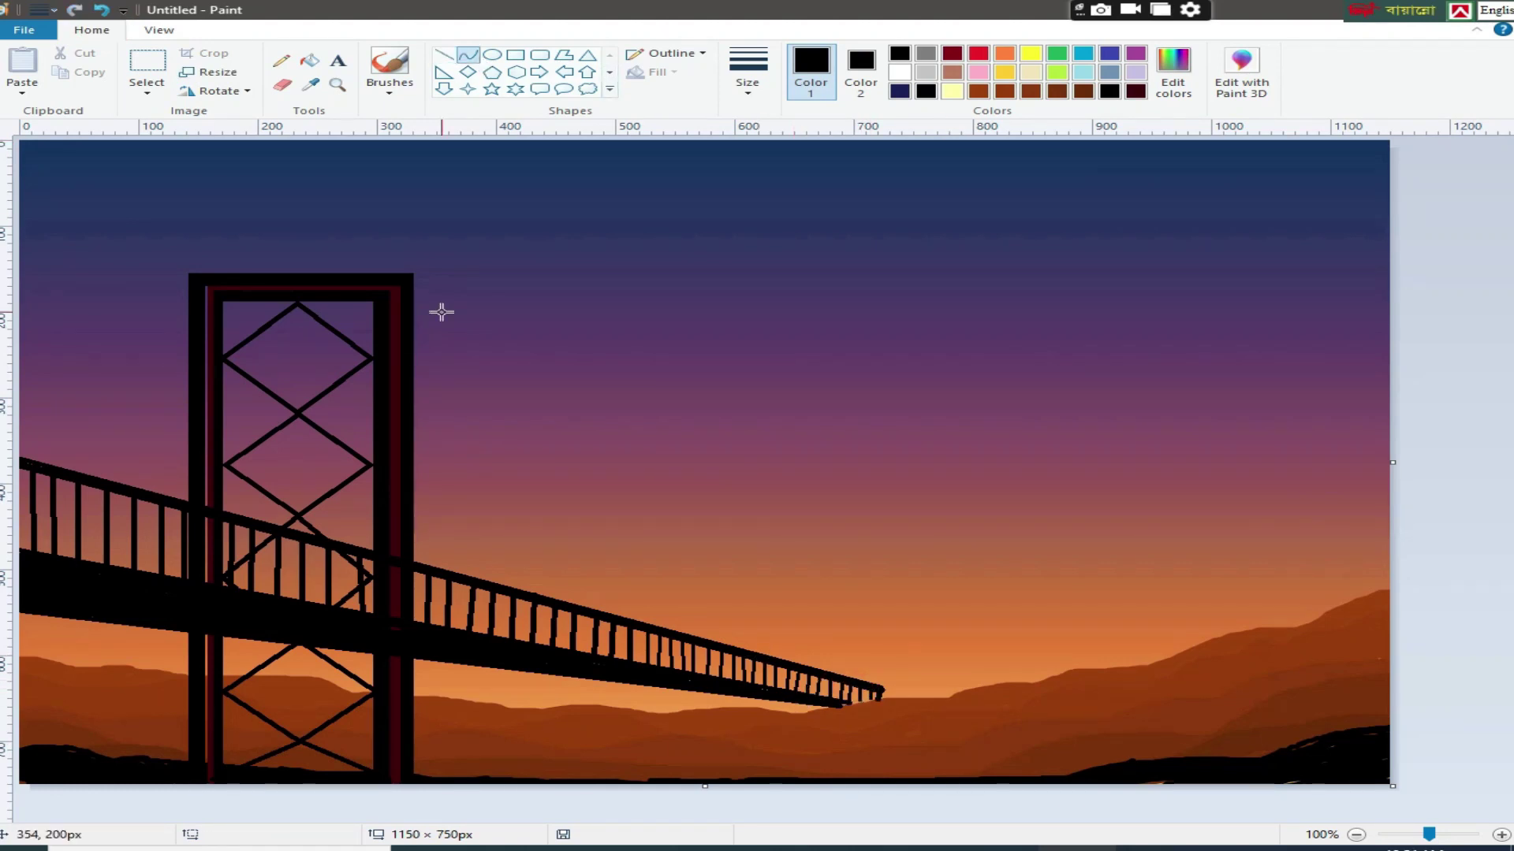
left_click_drag(409, 275, 882, 692)
left_click_drag(710, 536, 526, 499)
left_click(1438, 289)
left_click_drag(209, 289, 881, 692)
left_click_drag(552, 497, 493, 554)
left_click(1479, 353)
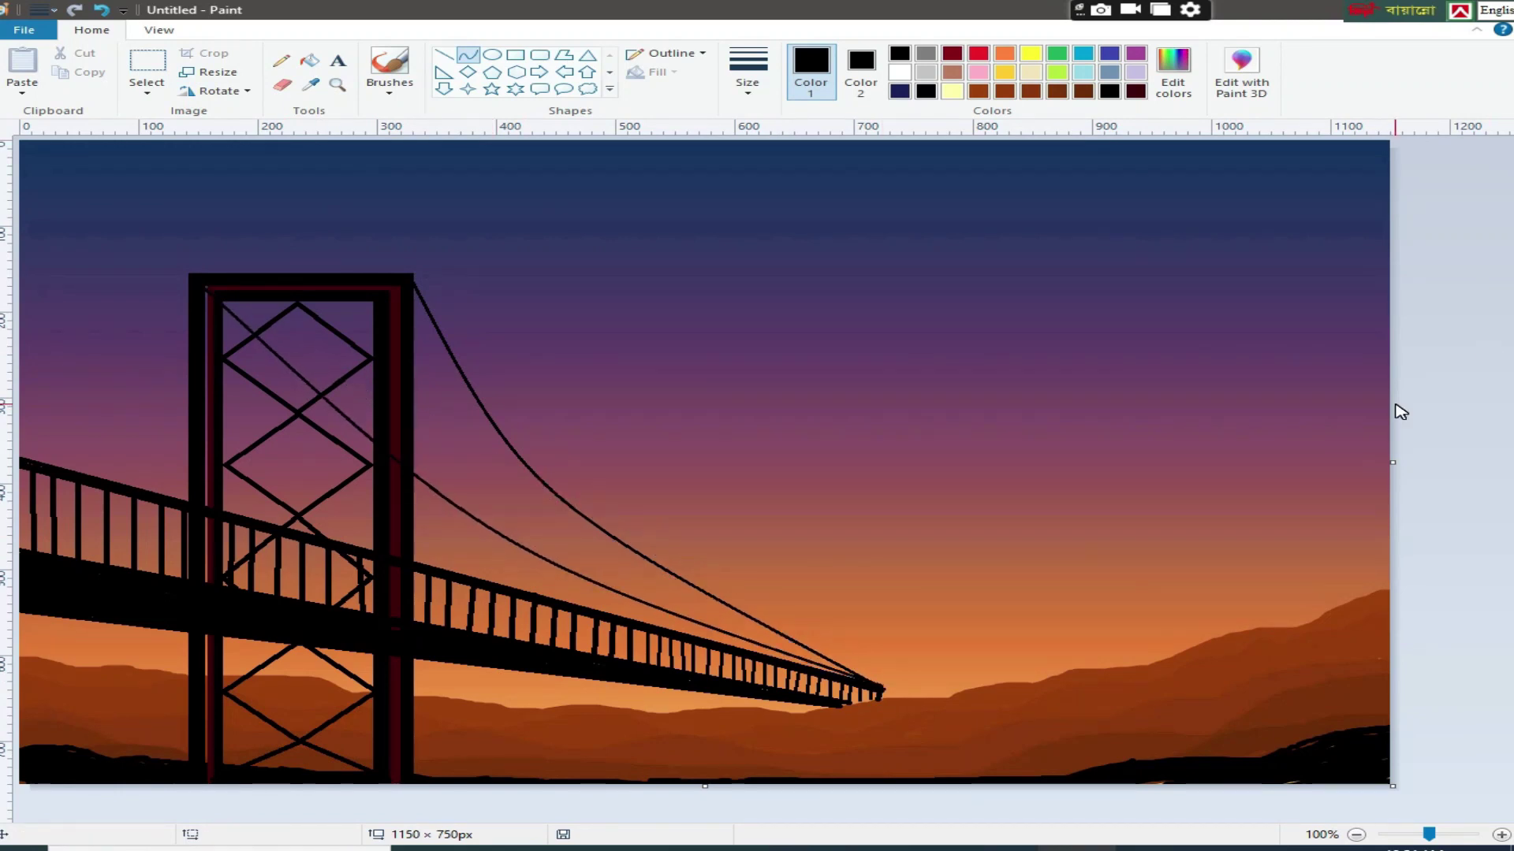
Draw sagging cables in the thinnest line beside both main cables, from the tower's top corners to the deck's far end
mouse_move(396, 278)
left_mouse_down()
mouse_move(853, 693)
mouse_move(871, 688)
left_mouse_up()
left_click(747, 75)
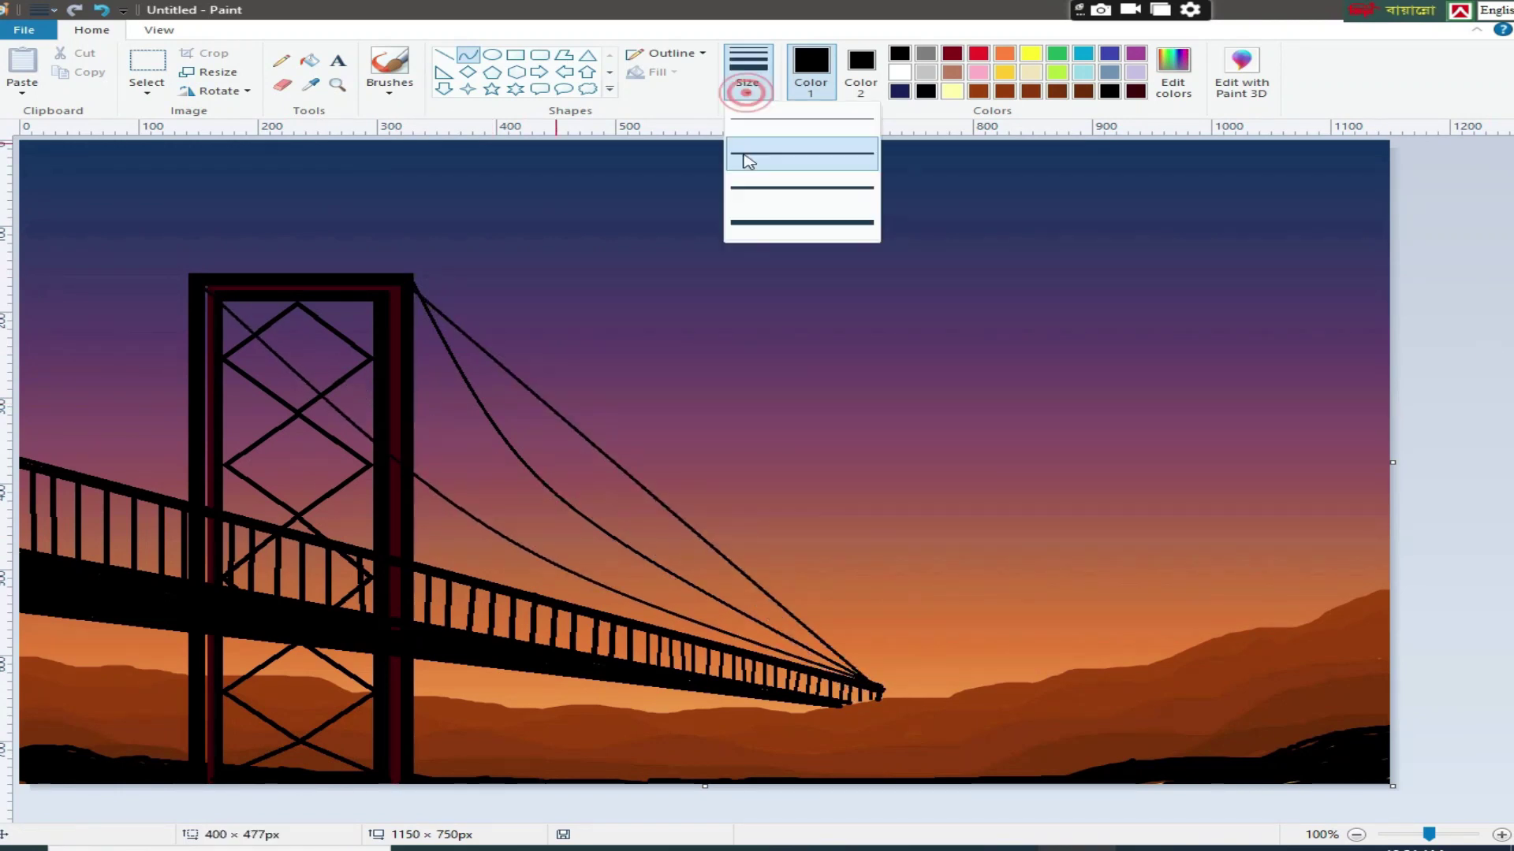
left_click(785, 143)
left_click_drag(575, 433, 507, 493)
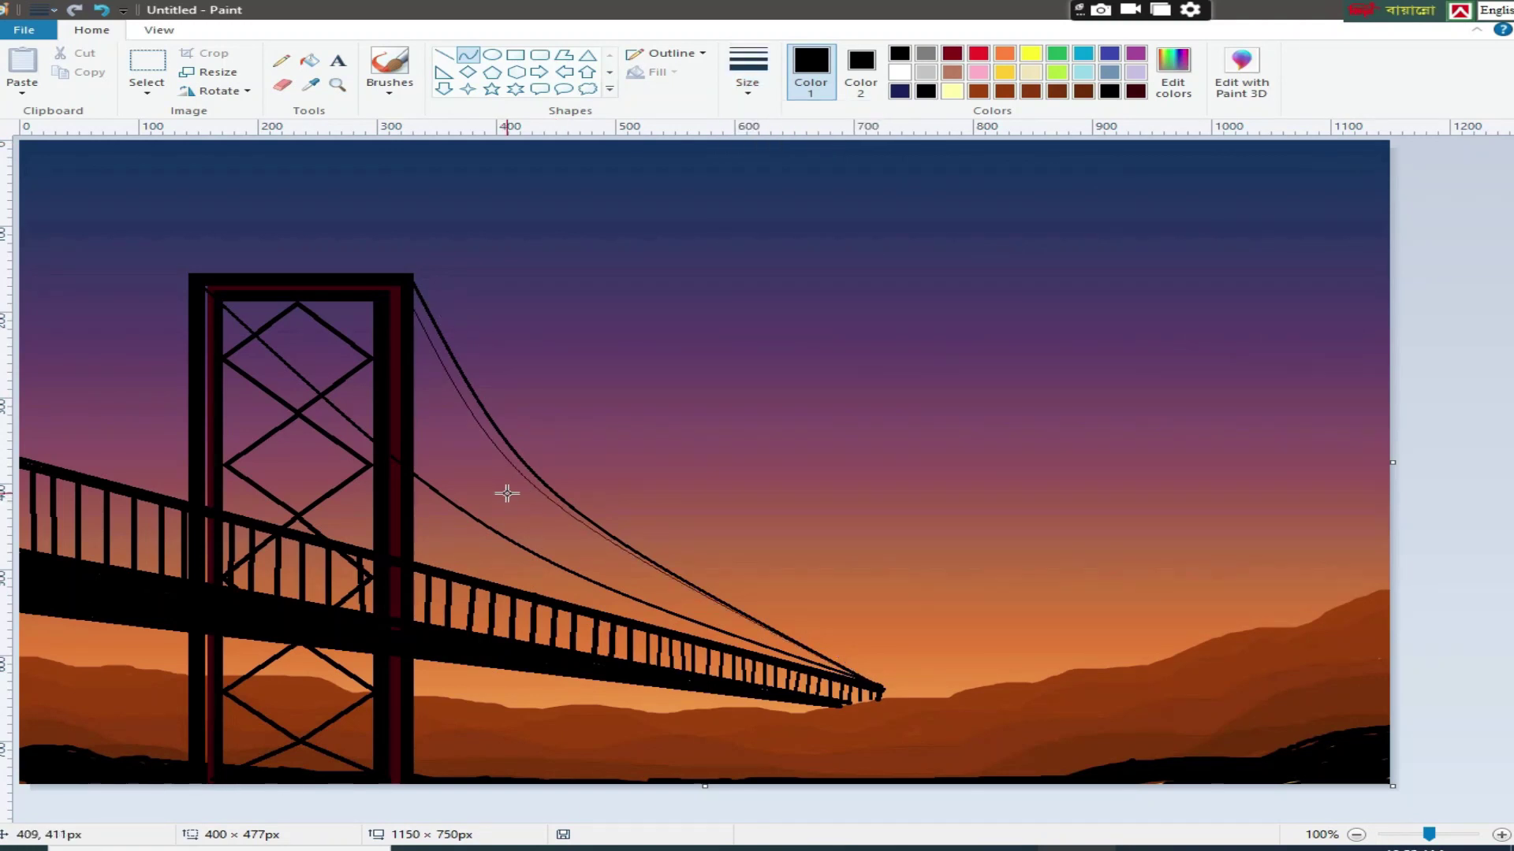
left_click(1, 331)
mouse_move(193, 276)
left_mouse_down()
mouse_move(737, 642)
mouse_move(865, 682)
left_mouse_up()
mouse_move(469, 465)
left_mouse_down()
mouse_move(439, 490)
mouse_move(513, 541)
left_mouse_up()
left_click_drag(202, 278, 863, 684)
left_click_drag(466, 429, 497, 557)
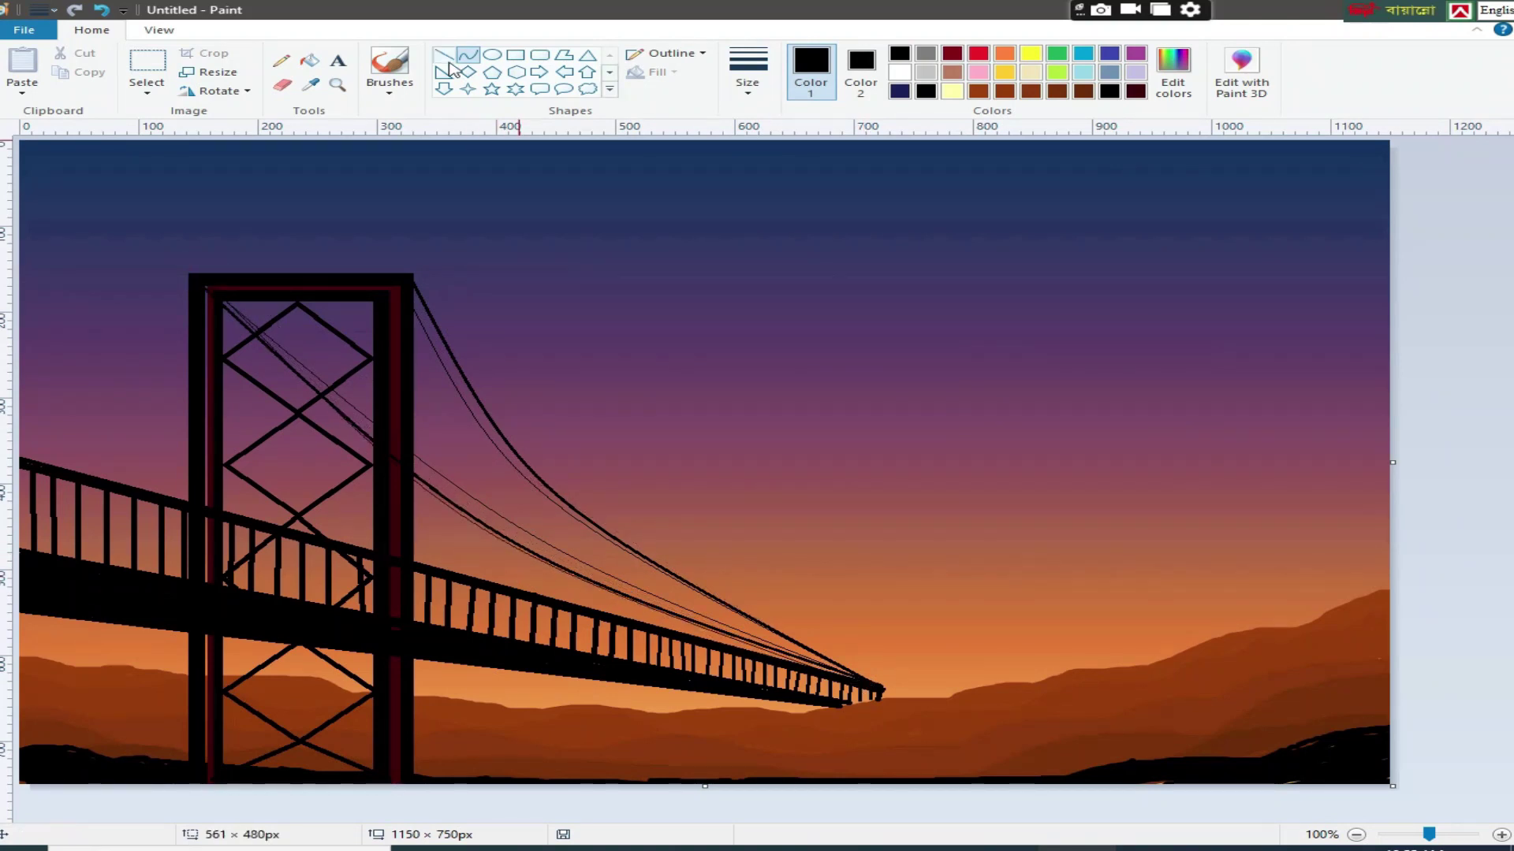
Try one more thin cable curve from each tower leg to the deck's far end, and undo both
mouse_move(391, 280)
left_mouse_down()
mouse_move(524, 436)
mouse_move(868, 681)
left_mouse_up()
left_click_drag(579, 532, 498, 497)
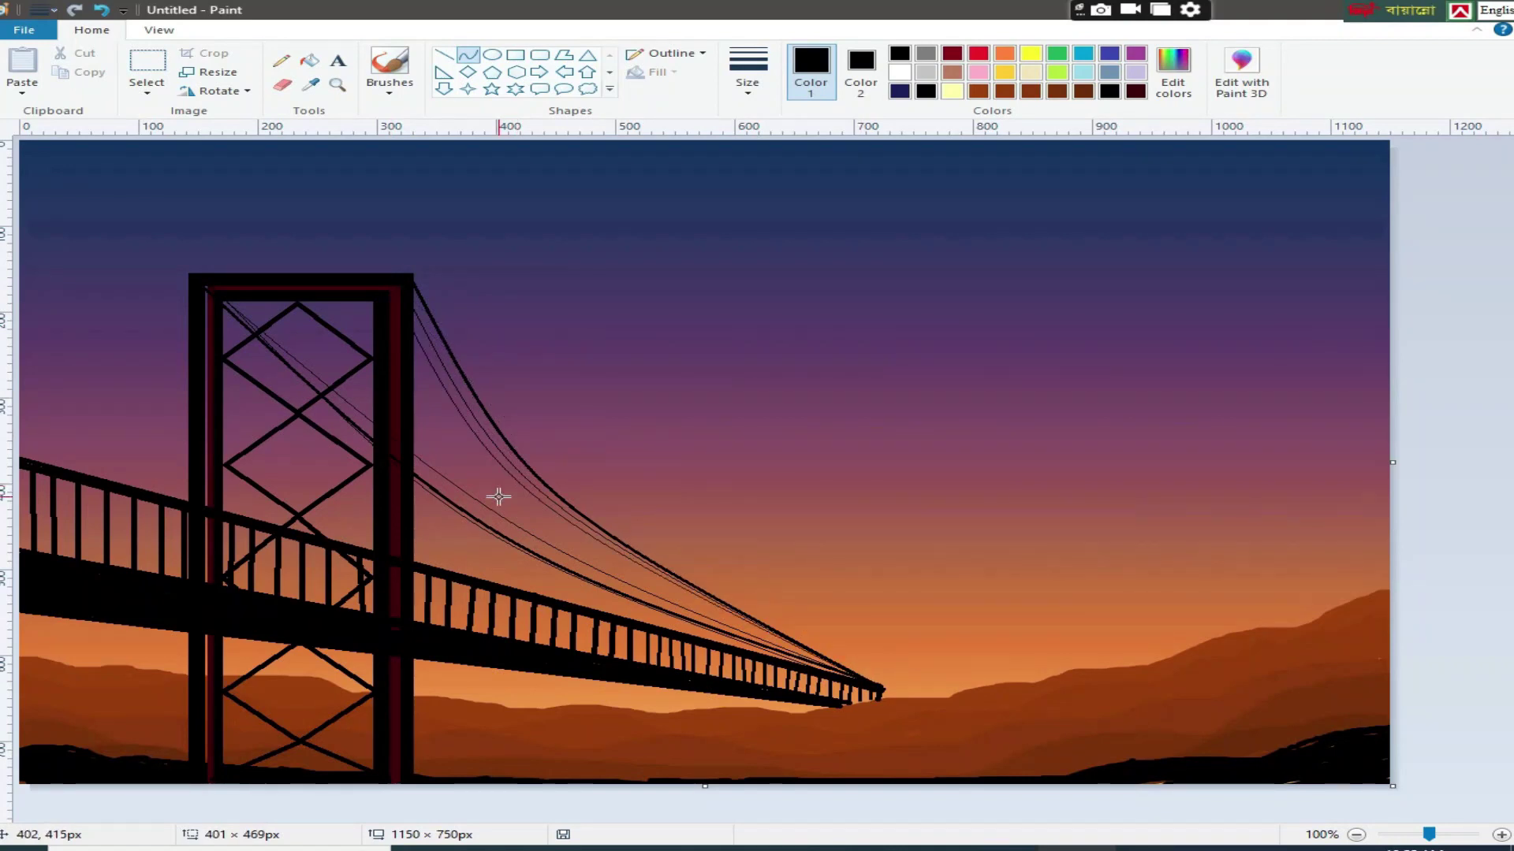
left_click_drag(217, 280, 864, 681)
mouse_move(504, 530)
left_mouse_down()
mouse_move(457, 518)
mouse_move(483, 537)
left_mouse_up()
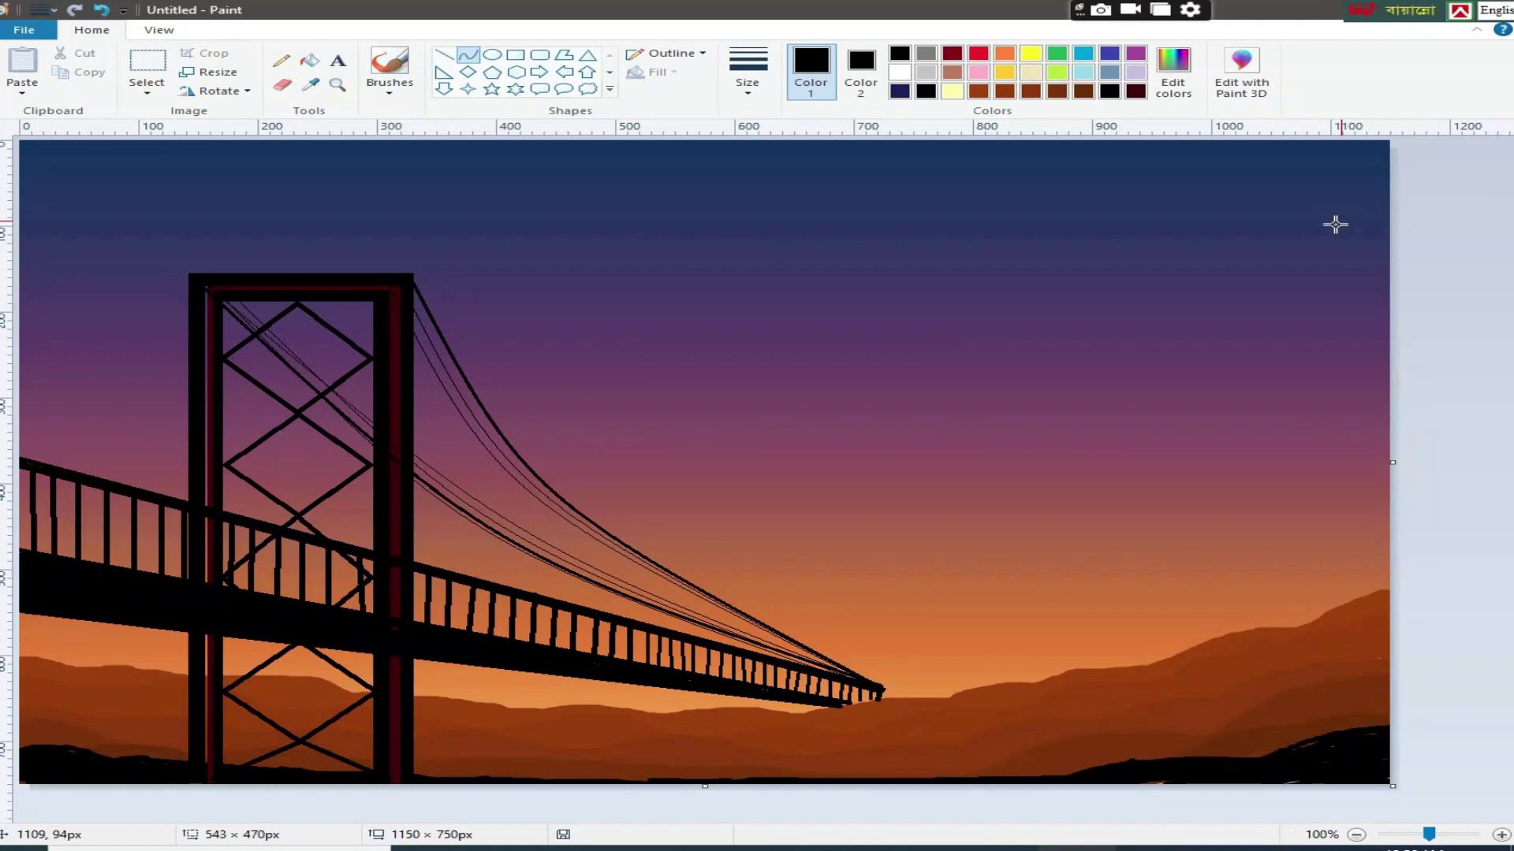
left_click(104, 11)
left_click(103, 11)
Draw another thin sagging cable from the top of the tower's left leg to the deck's far end
left_click_drag(196, 277, 869, 686)
left_click_drag(569, 491, 510, 582)
left_click(1446, 310)
Draw a thicker sagging cable from the tower's top-left corner to the canvas's left edge
left_click_drag(201, 275, 3, 389)
left_click(748, 85)
left_click(769, 182)
mouse_move(94, 343)
left_mouse_down()
mouse_move(51, 381)
mouse_move(81, 386)
mouse_move(100, 366)
left_mouse_up()
left_click(1473, 280)
Draw one thick and two thin sagging cables from the top of the tower's right leg to the canvas's left edge
left_click_drag(410, 278, 1, 441)
left_click_drag(119, 398, 132, 428)
left_click_drag(411, 278, 4, 441)
left_click(748, 82)
left_click(782, 126)
left_click_drag(139, 381, 106, 451)
left_click(1458, 341)
left_click_drag(366, 300, 1, 453)
left_click_drag(110, 392, 122, 418)
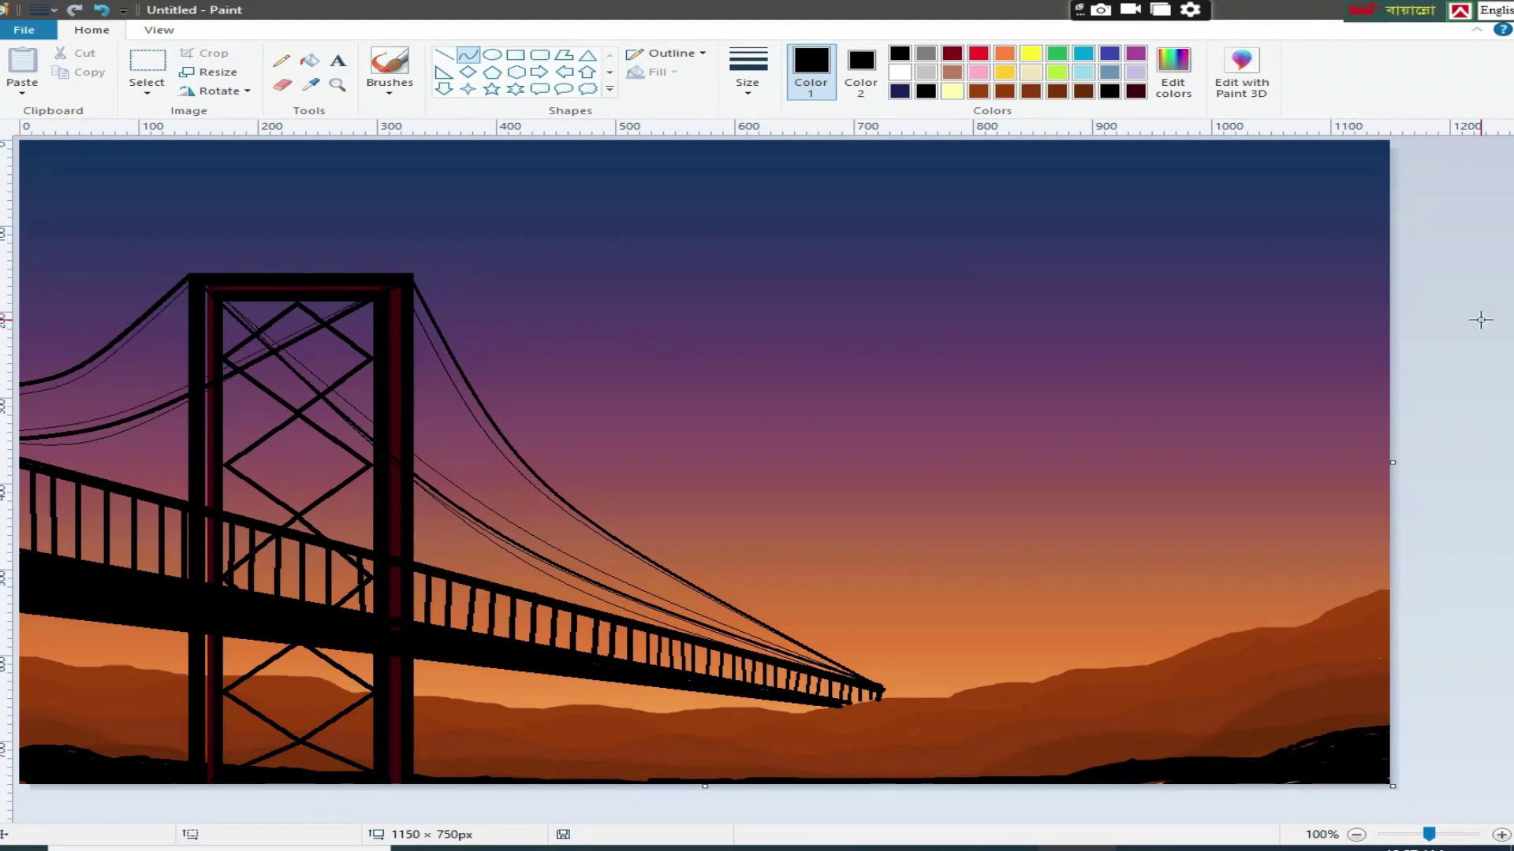
Draw a thick-outlined black rectangle as a small distant tower standing on the right-hand hills, narrowing and shortening it to fit
left_click(516, 54)
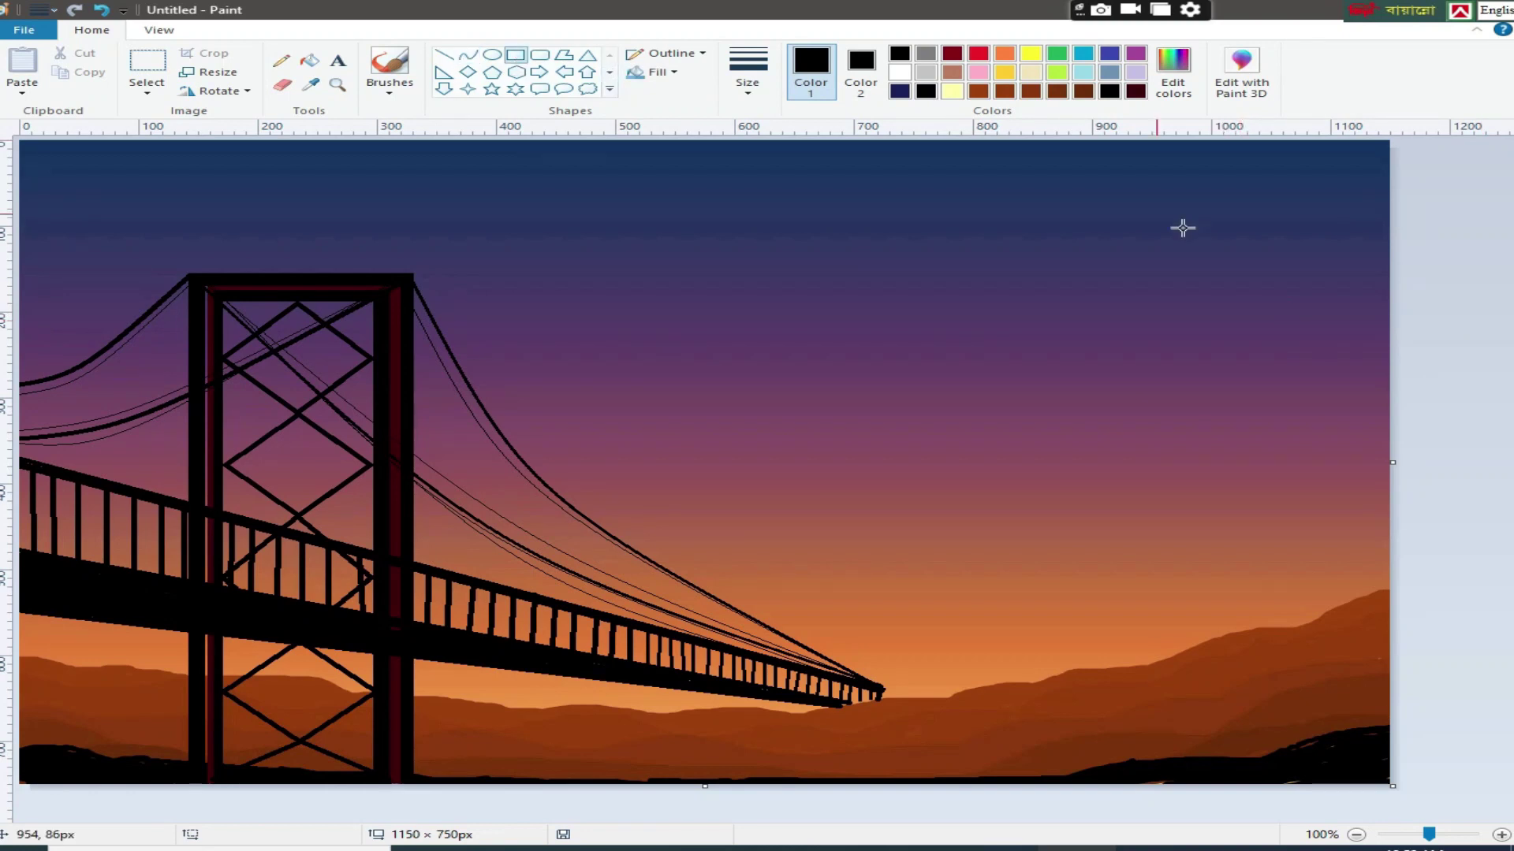
left_click(310, 84)
left_click(1004, 686)
left_click_drag(931, 478, 1041, 701)
left_click_drag(939, 611, 1048, 593)
left_click(748, 69)
left_click(821, 223)
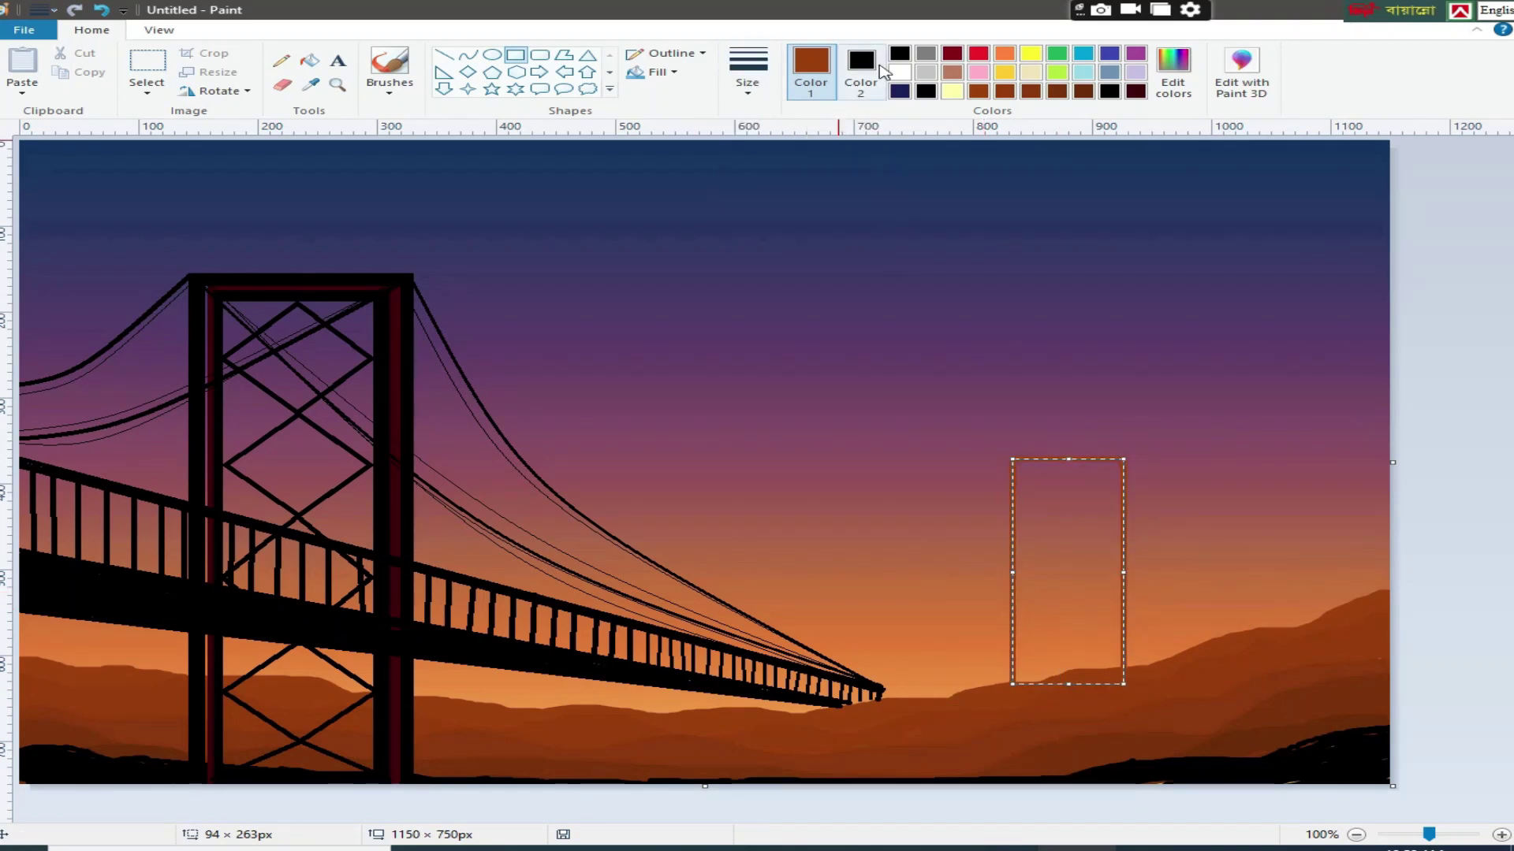
left_click(898, 52)
mouse_move(1020, 562)
left_mouse_down()
mouse_move(1008, 568)
mouse_move(1040, 571)
left_mouse_up()
left_click_drag(1079, 458, 1087, 574)
left_click_drag(1132, 629, 1084, 629)
left_click(1382, 514)
Draw two thin sagging cables from the distant tower's top corners down to the hills on its left
left_click(467, 54)
left_click_drag(1040, 571, 905, 698)
left_click(748, 73)
left_click(808, 125)
left_click_drag(966, 646, 980, 666)
left_click(1509, 530)
left_click_drag(1081, 574, 950, 677)
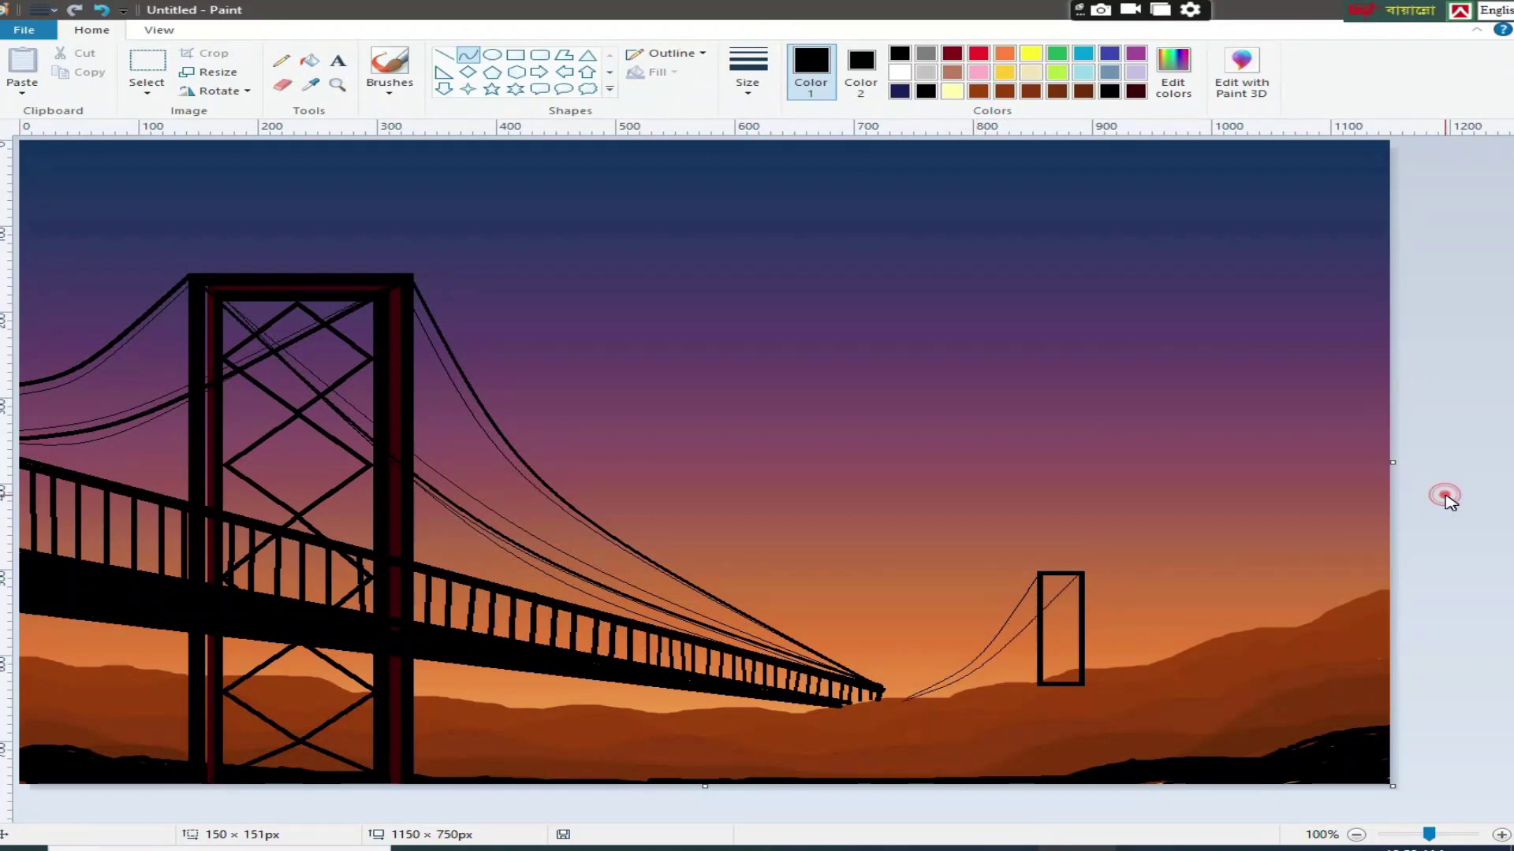
Draw thin sagging cables from the distant tower's top corners down to the hills on its right
left_click_drag(1082, 574, 1125, 621)
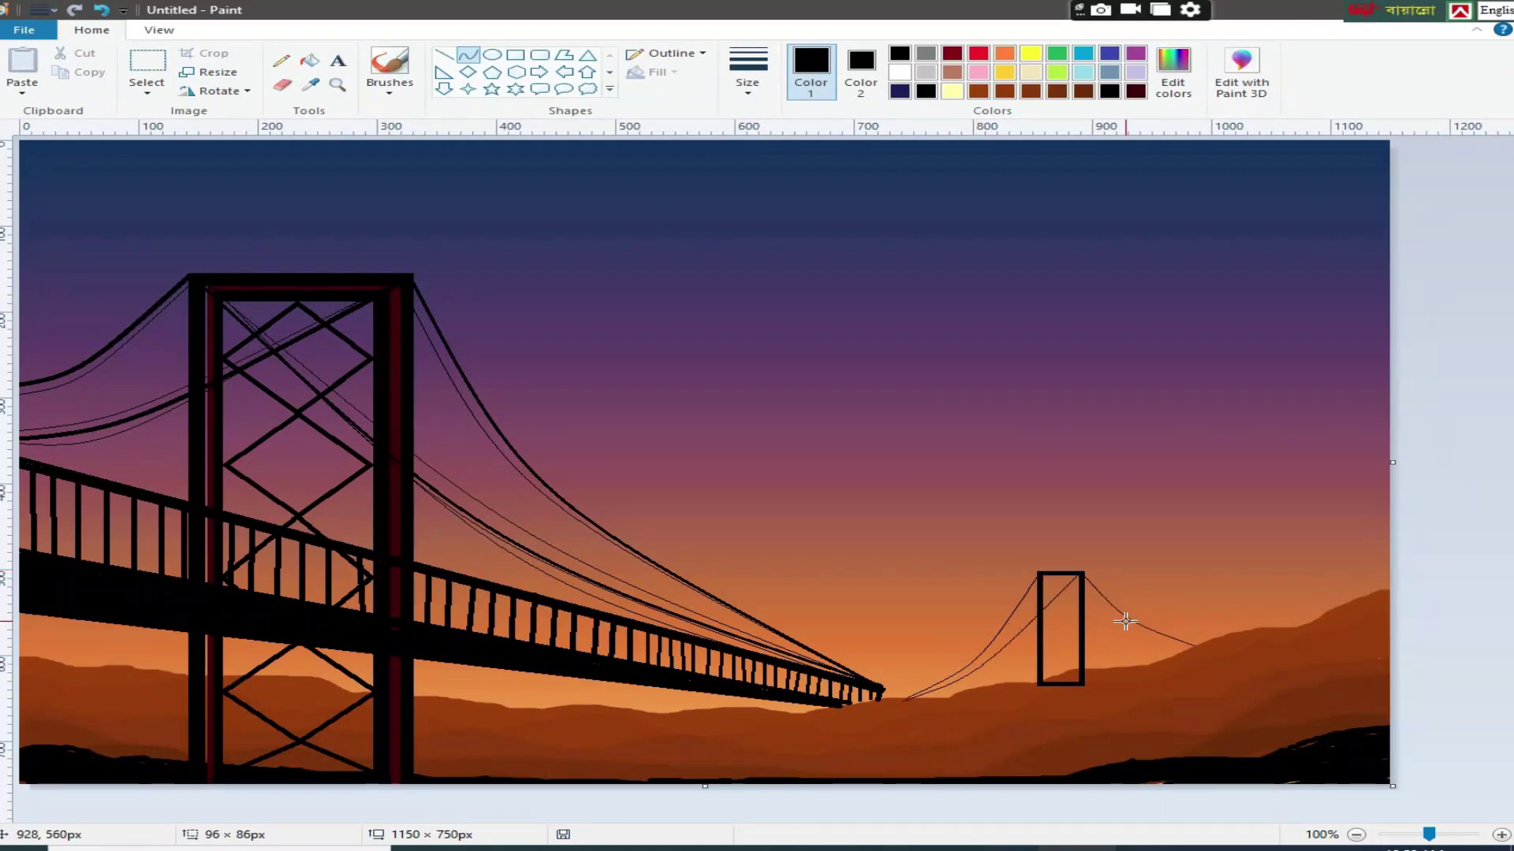
left_click_drag(1041, 574, 1195, 649)
left_click_drag(1113, 609, 1093, 628)
left_click(1476, 527)
left_click_drag(1041, 575, 1114, 669)
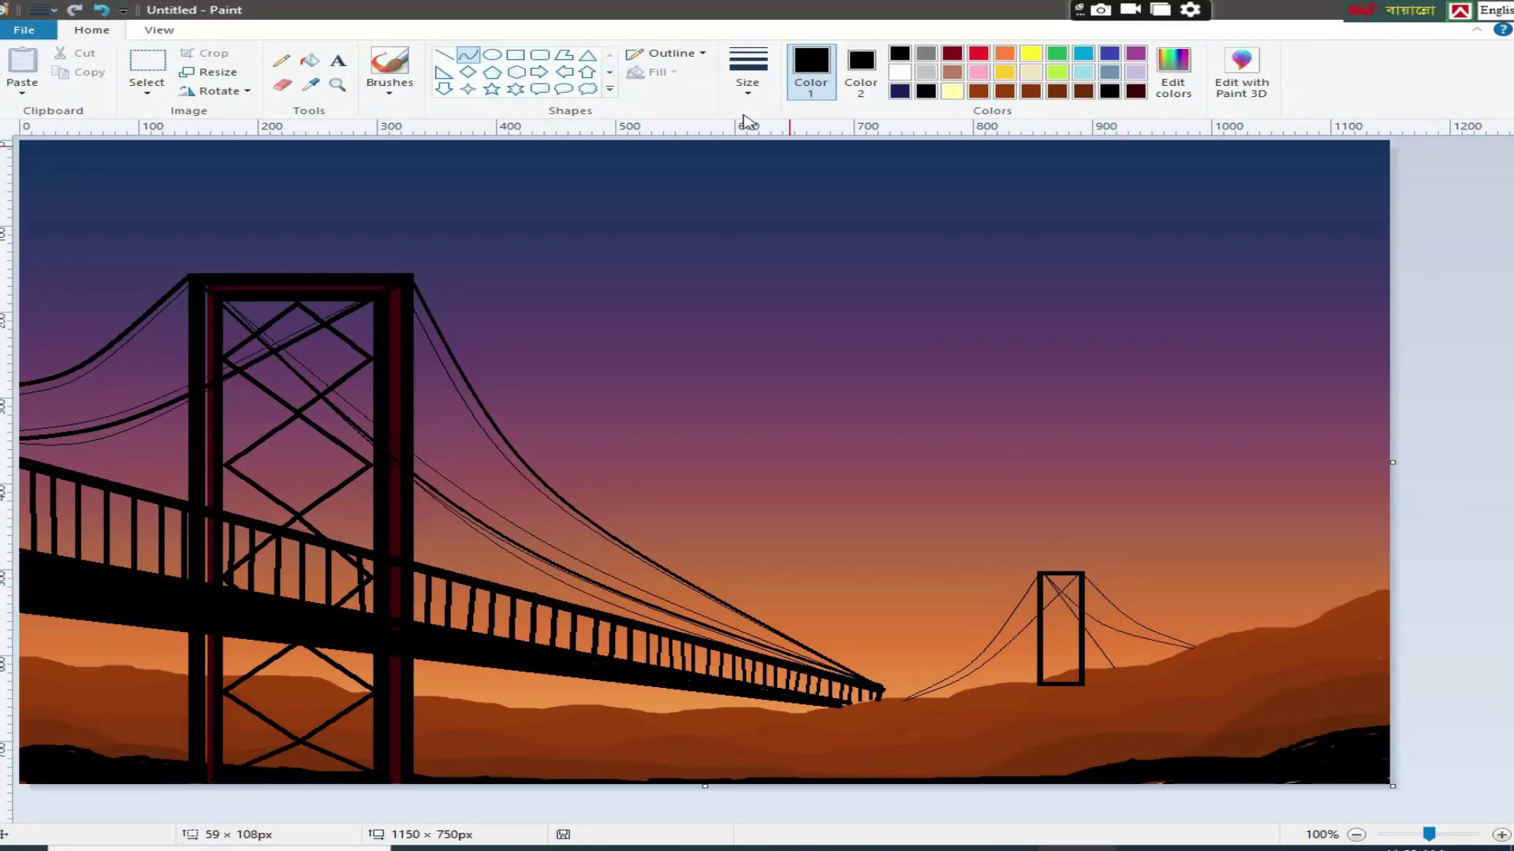
Add crossing diagonal black lines as lattice bracing inside the distant tower
left_click(444, 54)
mouse_move(1076, 576)
left_mouse_down()
mouse_move(1046, 604)
mouse_move(1074, 599)
mouse_move(1038, 646)
left_mouse_up()
mouse_move(1058, 619)
left_mouse_down()
mouse_move(1081, 646)
mouse_move(1042, 681)
mouse_move(1082, 681)
mouse_move(1030, 689)
mouse_move(1082, 678)
left_mouse_up()
left_click(1046, 607)
left_click(1487, 625)
left_click(1470, 623)
Sample the brown of the hill beside the distant tower and brush it over the tower's base
left_click(310, 85)
left_click(1154, 667)
left_click(1507, 631)
left_click(385, 69)
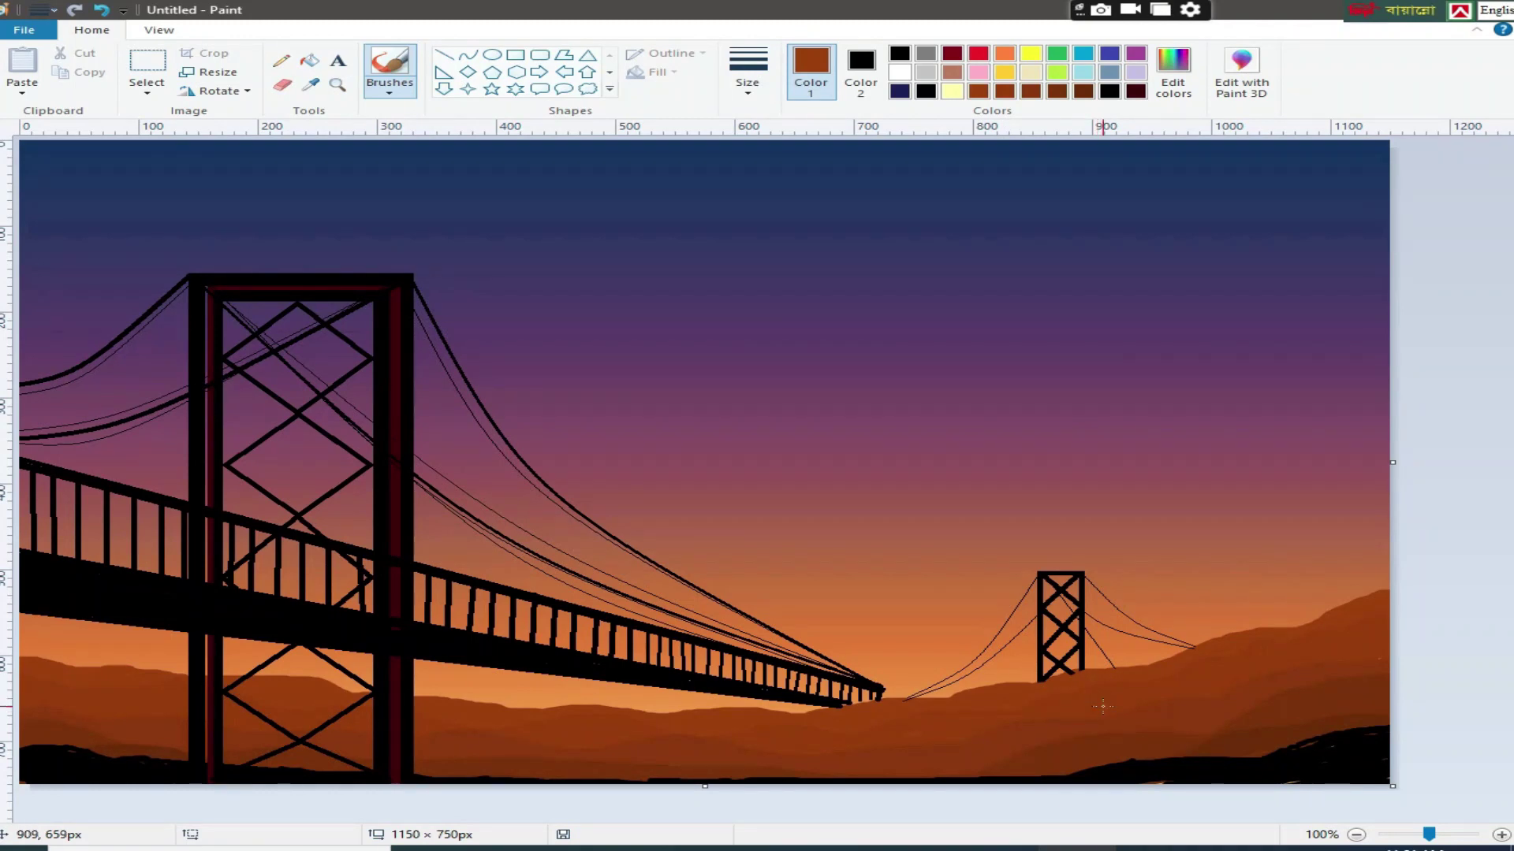
Set both colours to white and draw a solid-filled ellipse about 89 by 87 px as a moon in the upper sky
left_click(899, 71)
left_click(861, 71)
left_click(900, 72)
left_click(492, 54)
left_click_drag(841, 227, 980, 240)
left_click_drag(1017, 265, 997, 232)
left_click(657, 72)
left_click(678, 111)
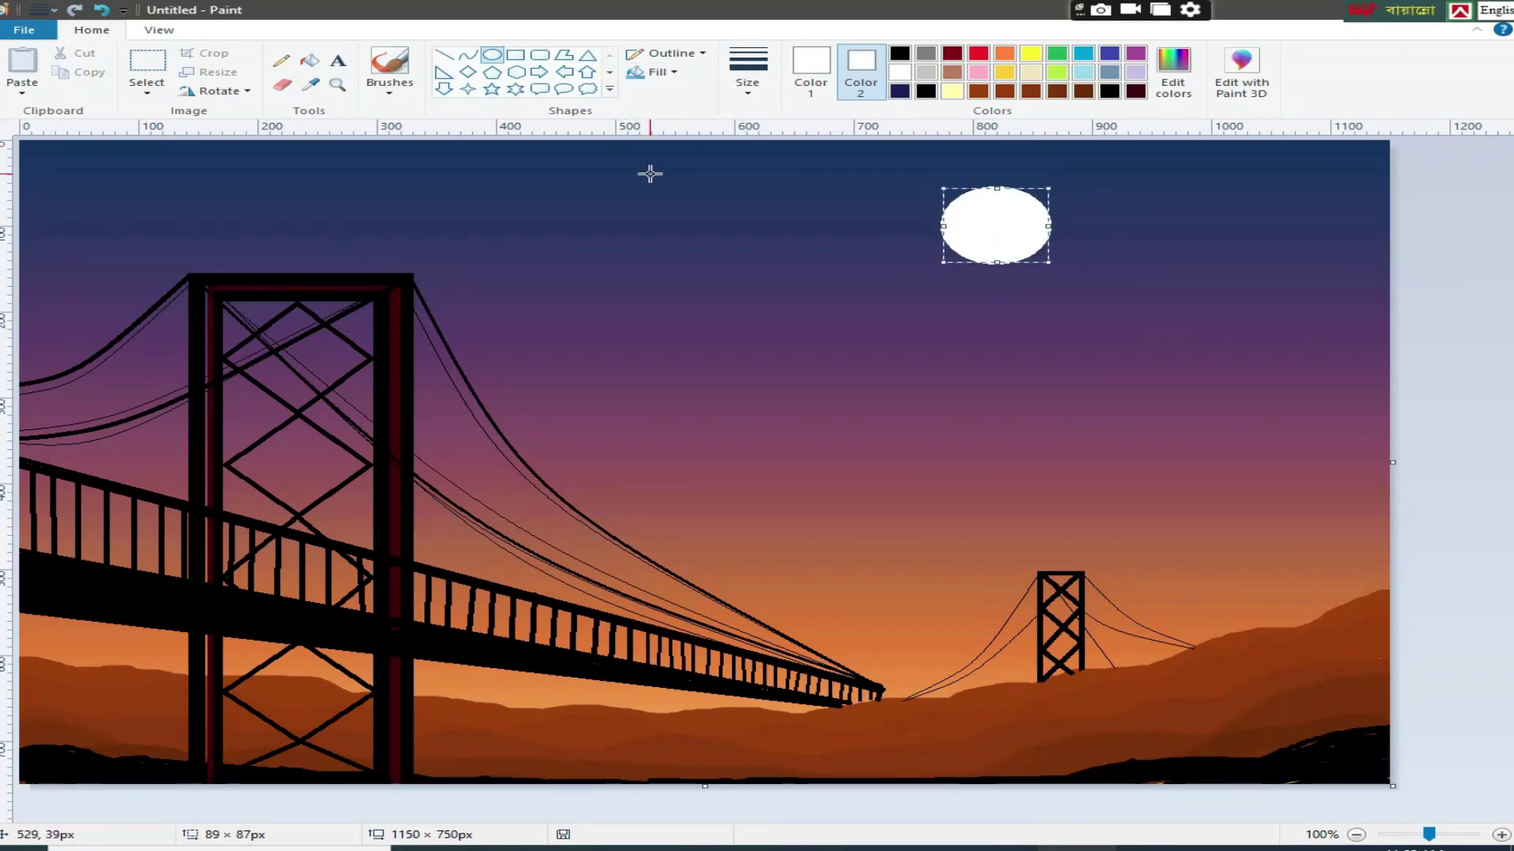
Sample the sky colour below the moon, mix a custom light grey from it, and fill the moon with that grey
left_click(310, 85)
left_click(994, 290)
left_click(1173, 72)
left_click_drag(1007, 309, 1009, 351)
left_click(533, 546)
left_click(310, 60)
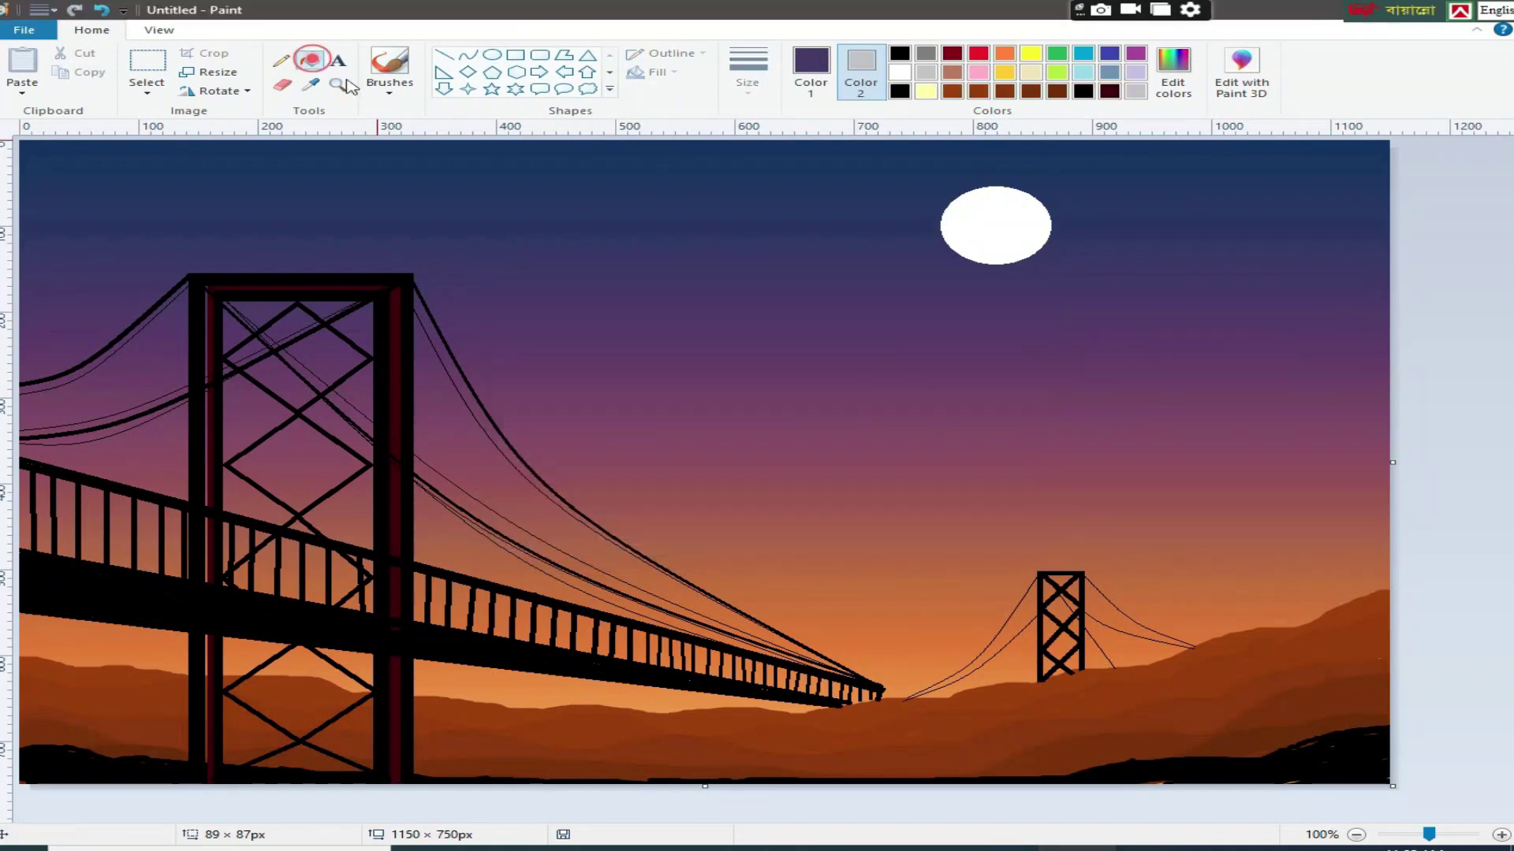
left_click(1007, 212)
left_click(810, 71)
left_click(1135, 91)
left_click(1017, 225)
Dot tiny light grey stars across the whole sky with the Pencil, from the upper blue down to the purple band
left_click(281, 60)
left_click(747, 72)
left_click(767, 126)
left_click(276, 201)
left_click(372, 217)
left_click(582, 181)
left_click(732, 196)
left_click(777, 235)
left_click(857, 381)
left_click(921, 337)
left_click(1152, 186)
left_click(1025, 302)
left_click(1249, 347)
left_click(1277, 272)
left_click(1250, 214)
left_click(121, 222)
left_click(91, 268)
left_click(55, 191)
left_click(133, 167)
left_click(165, 201)
left_click(219, 245)
left_click(344, 249)
left_click(547, 399)
left_click(825, 303)
left_click(1203, 285)
left_click(721, 194)
left_click(603, 192)
left_click(639, 231)
left_click(603, 285)
left_click(726, 326)
left_click(896, 316)
left_click(1110, 462)
left_click(1226, 462)
left_click(913, 452)
left_click(1195, 243)
left_click(1237, 191)
left_click(1308, 153)
left_click(1344, 230)
left_click(693, 167)
left_click(355, 244)
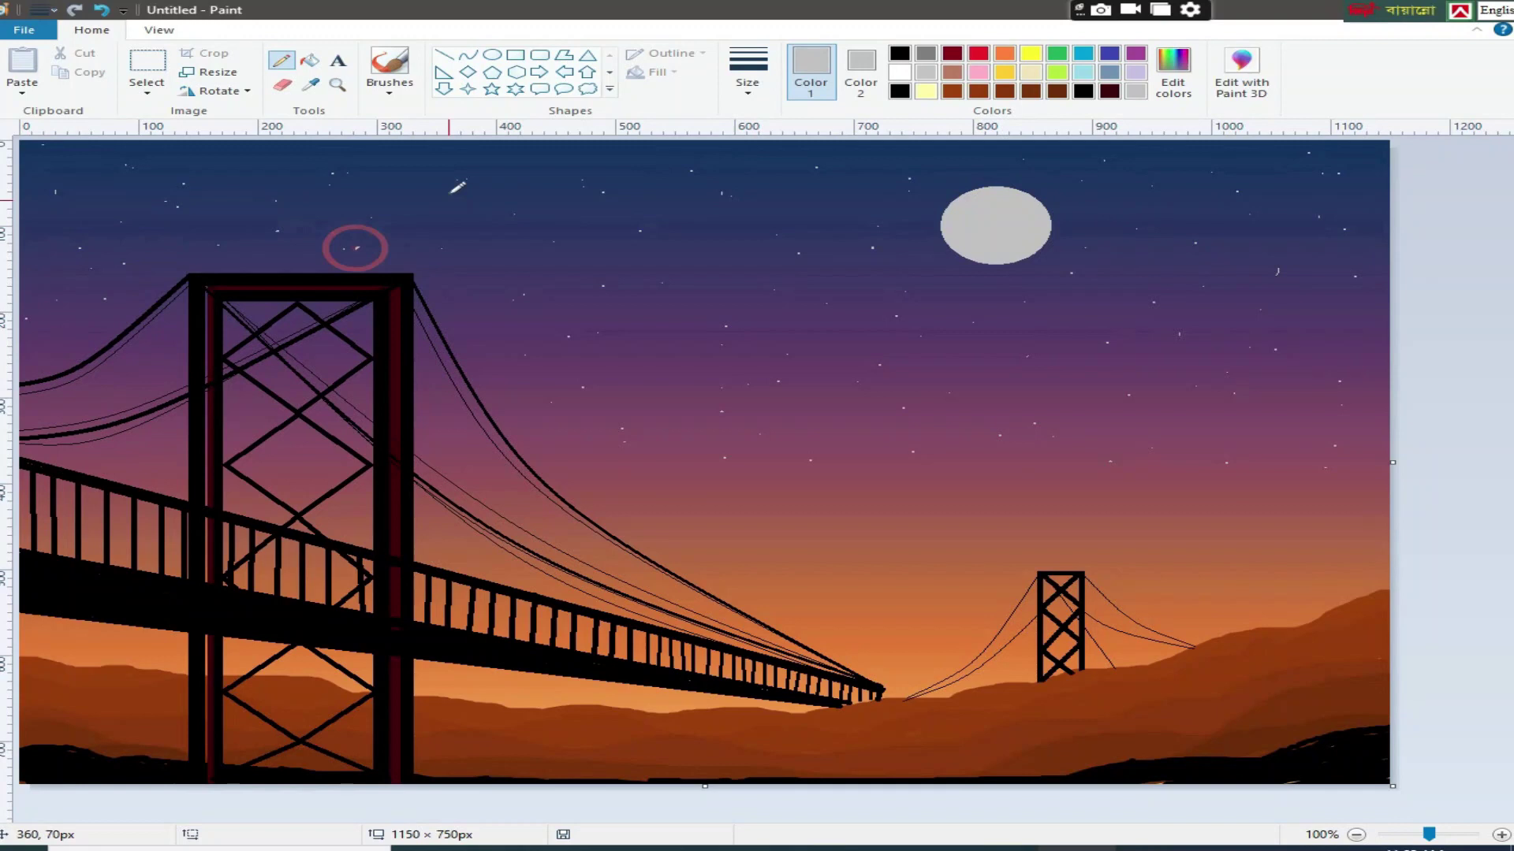
Draw a solid-filled five-point star about 23 px wide in the sky between the near tower and the moon, with both colours white
left_click(492, 89)
left_click(676, 73)
left_click(679, 111)
left_click_drag(653, 224, 679, 244)
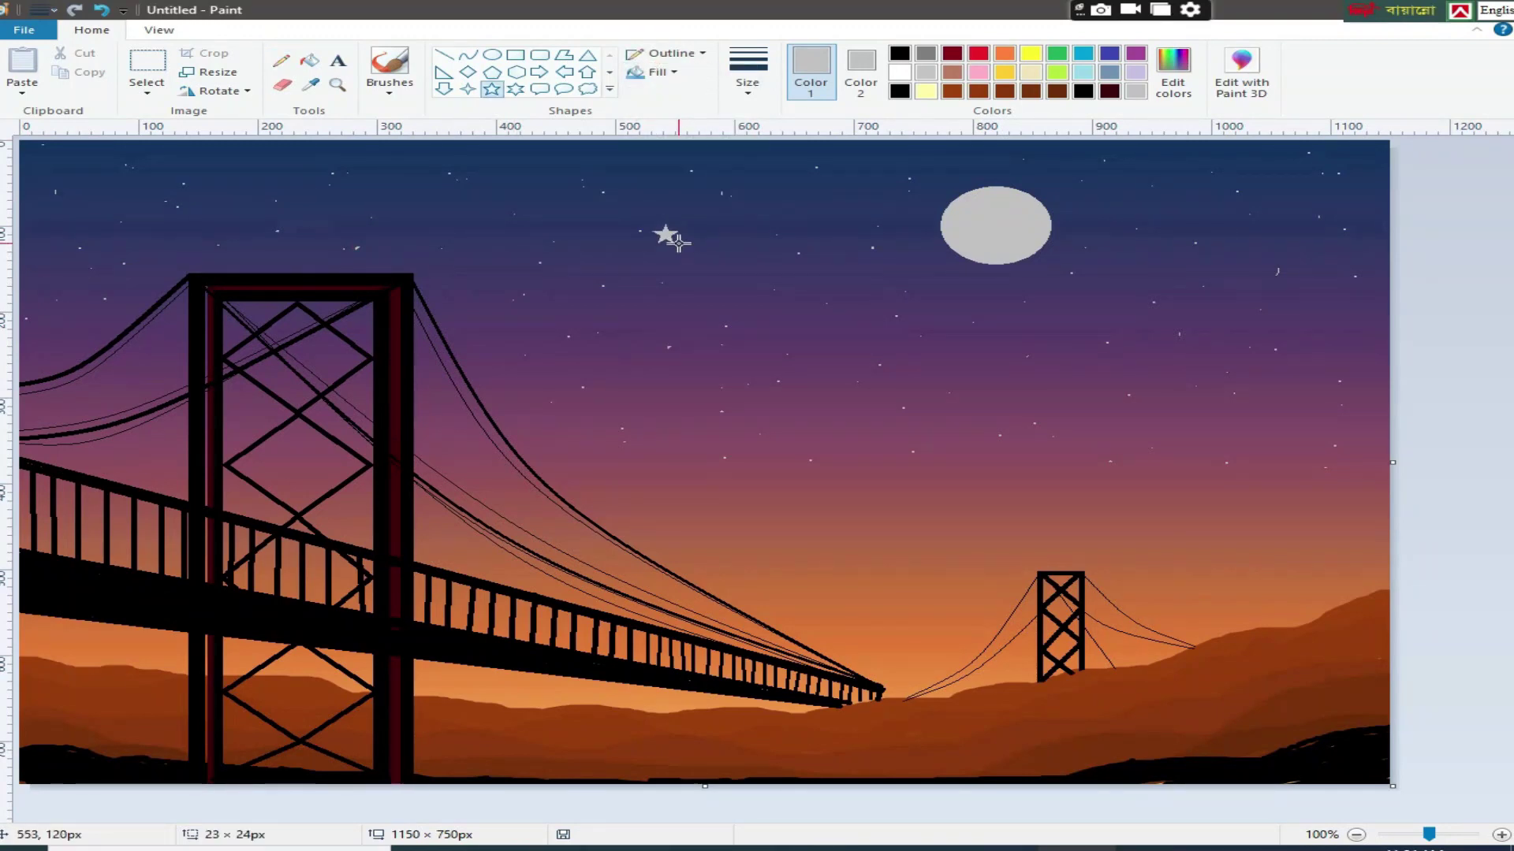
left_click(901, 72)
left_click(855, 84)
left_click(899, 71)
left_click(653, 236)
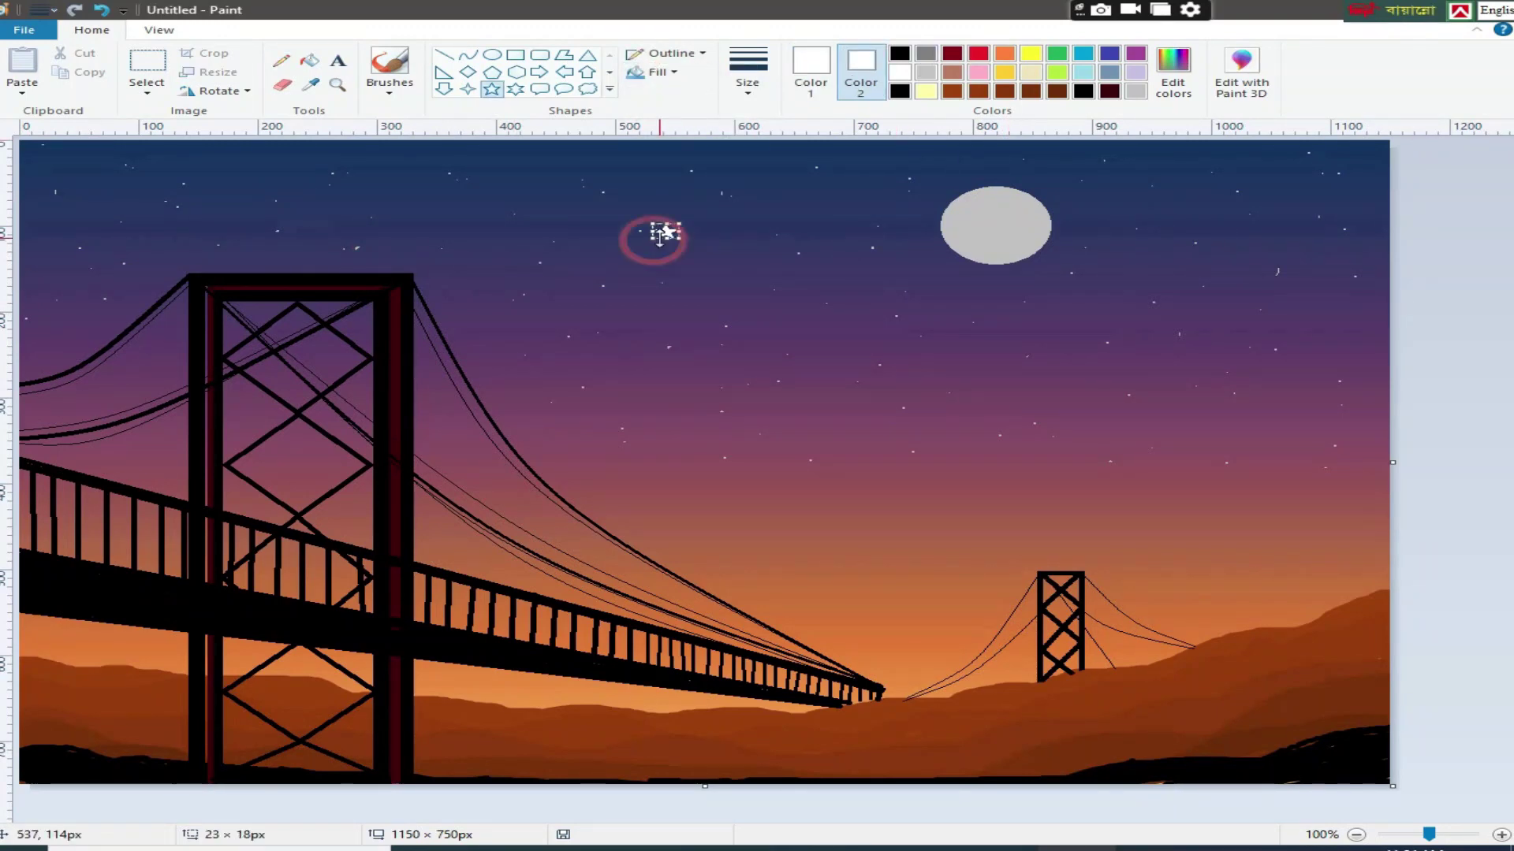
Scatter smaller solid white five-point stars of varying size across the sky around the moon and above the bridge
left_click_drag(420, 173, 431, 183)
left_click_drag(1168, 246, 1179, 257)
left_click_drag(798, 307, 809, 317)
left_click(1473, 384)
left_click_drag(998, 360, 1006, 366)
left_click(1463, 388)
left_click_drag(510, 369, 521, 379)
left_click(1499, 416)
left_click_drag(111, 215, 124, 226)
left_click(1420, 389)
left_click_drag(1247, 210, 1262, 225)
left_click_drag(1223, 383, 1236, 395)
left_click(1493, 413)
left_click_drag(872, 157, 882, 171)
left_click_drag(1127, 177, 1145, 188)
left_click_drag(499, 291, 514, 296)
left_click_drag(723, 425, 734, 436)
left_click_drag(1332, 321, 1344, 331)
left_click(1463, 358)
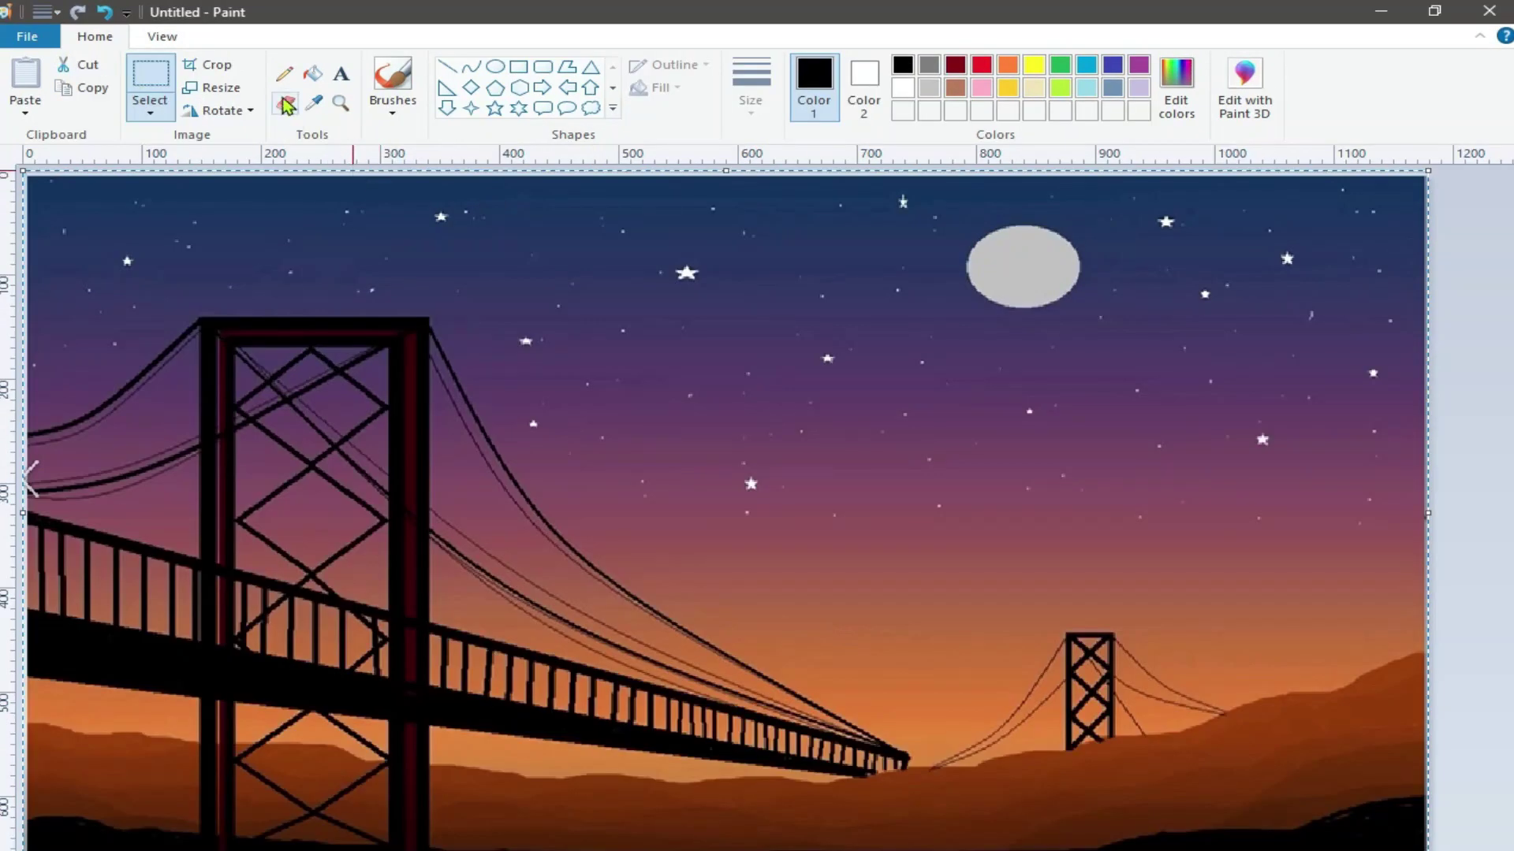
Paint a black tree trunk forking into two limbs, rising from the foreground hill to the right of the distant tower
left_click(392, 113)
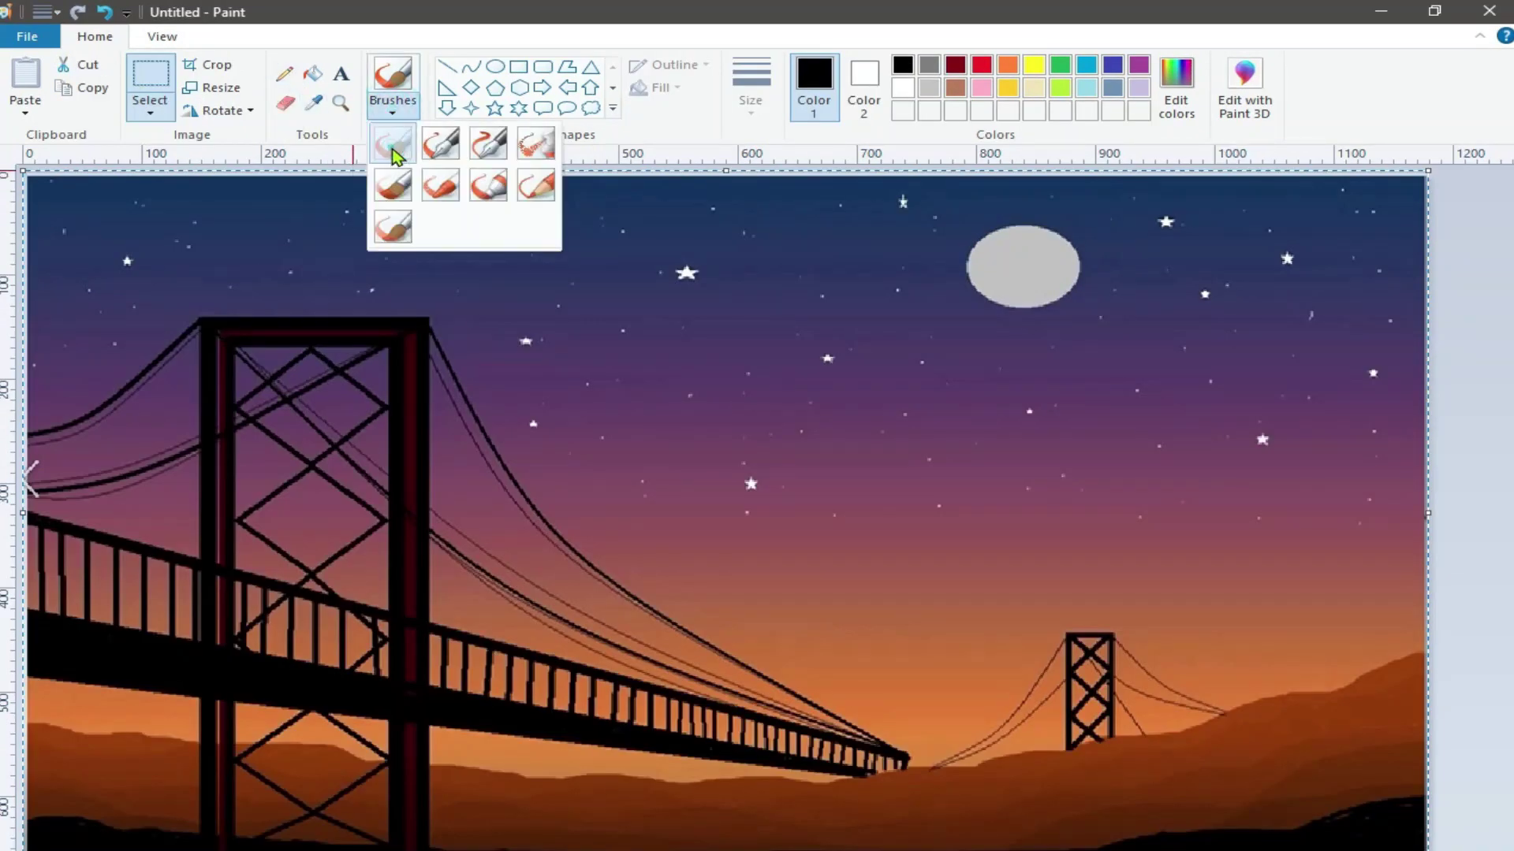
left_click(394, 148)
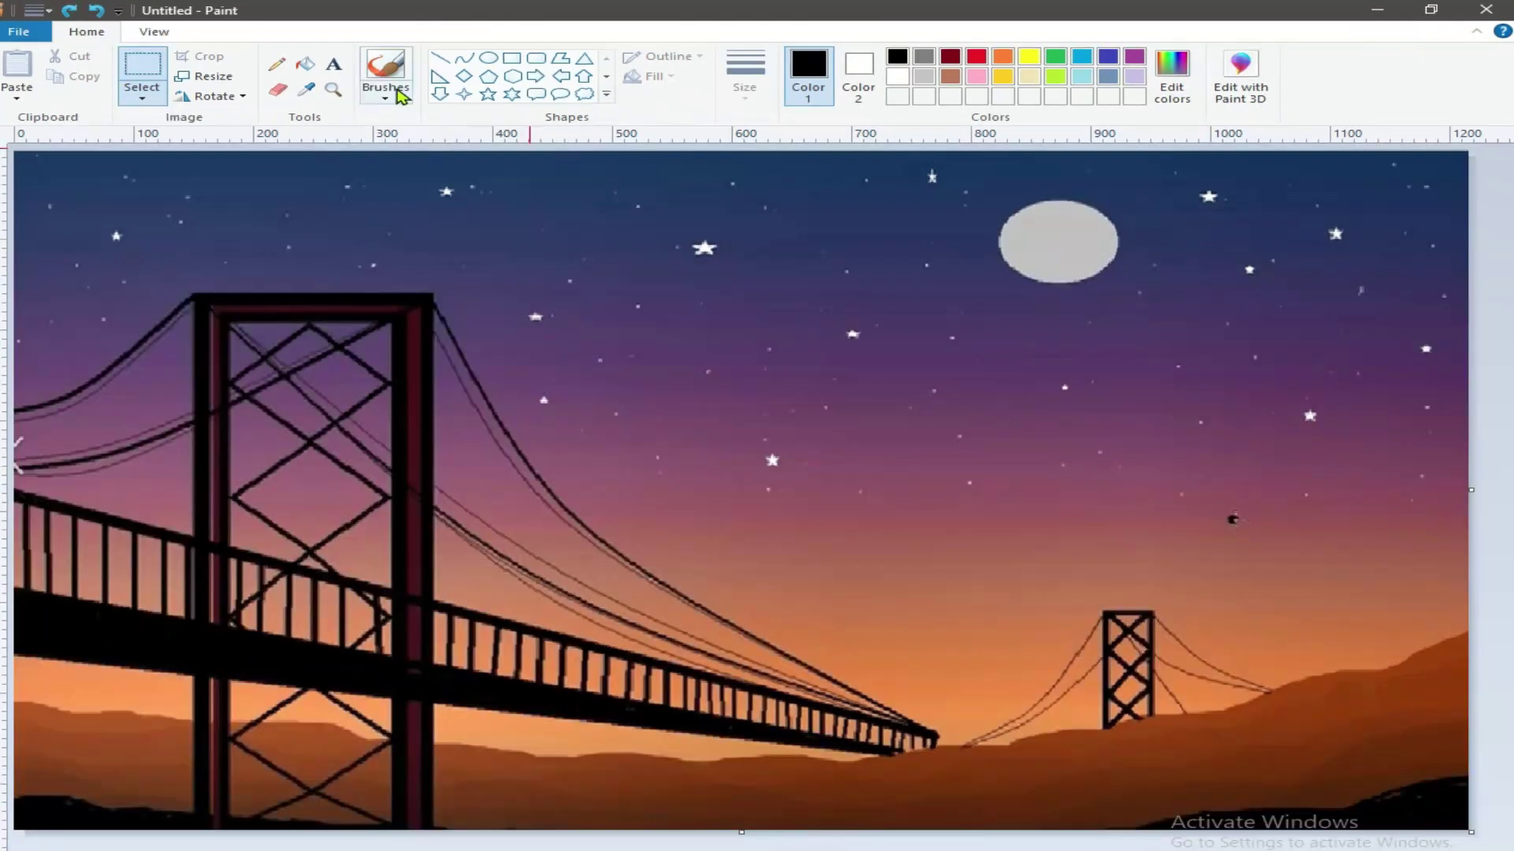
left_click(392, 112)
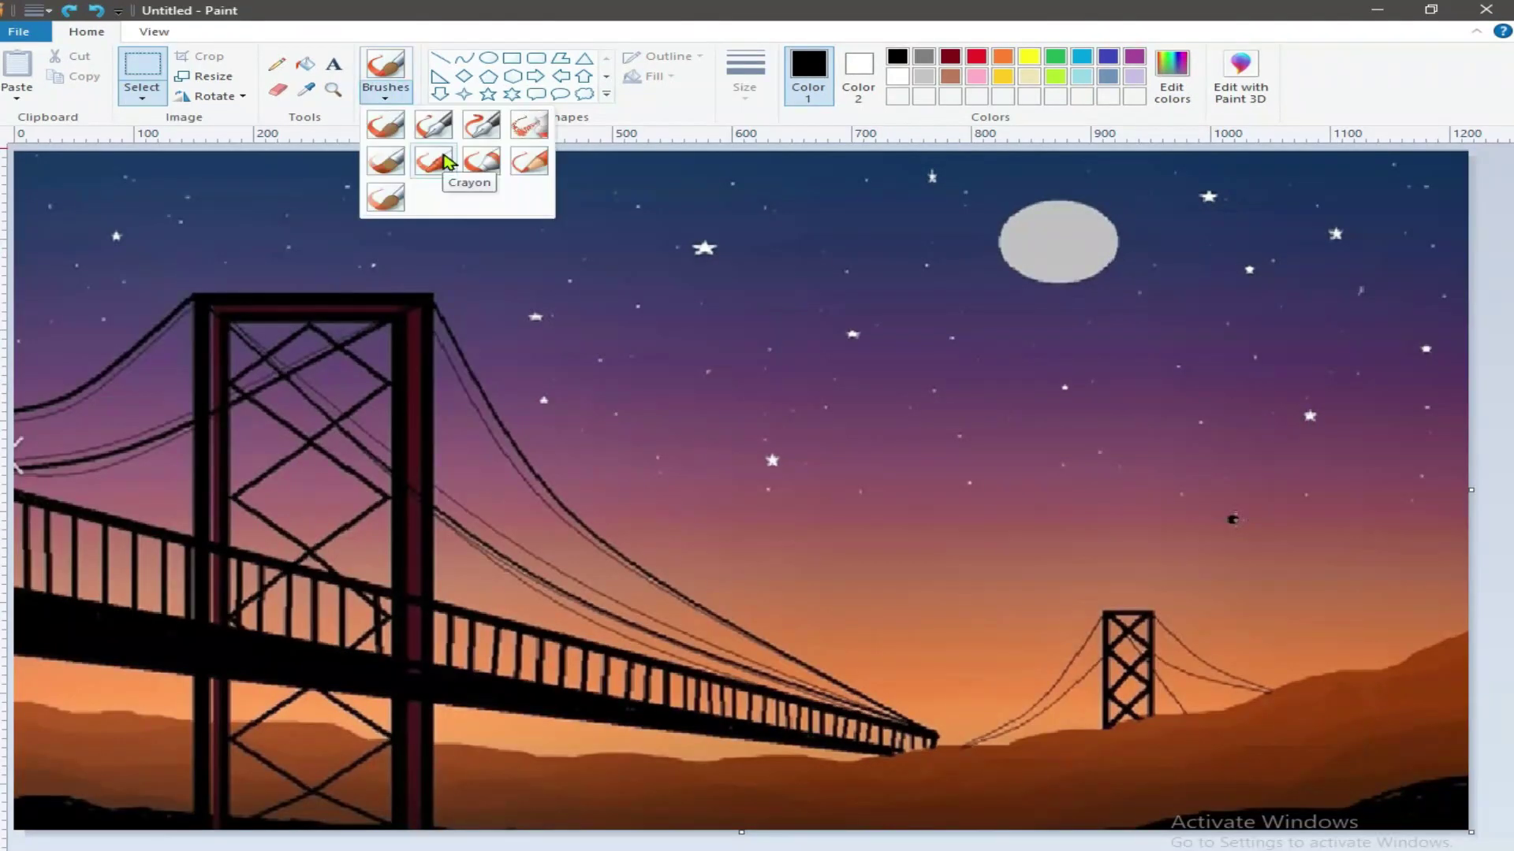
left_click(475, 196)
left_click(753, 93)
left_click(777, 170)
left_click_drag(1290, 408, 1338, 808)
left_click_drag(1412, 460, 1324, 786)
left_click_drag(1326, 691, 1332, 784)
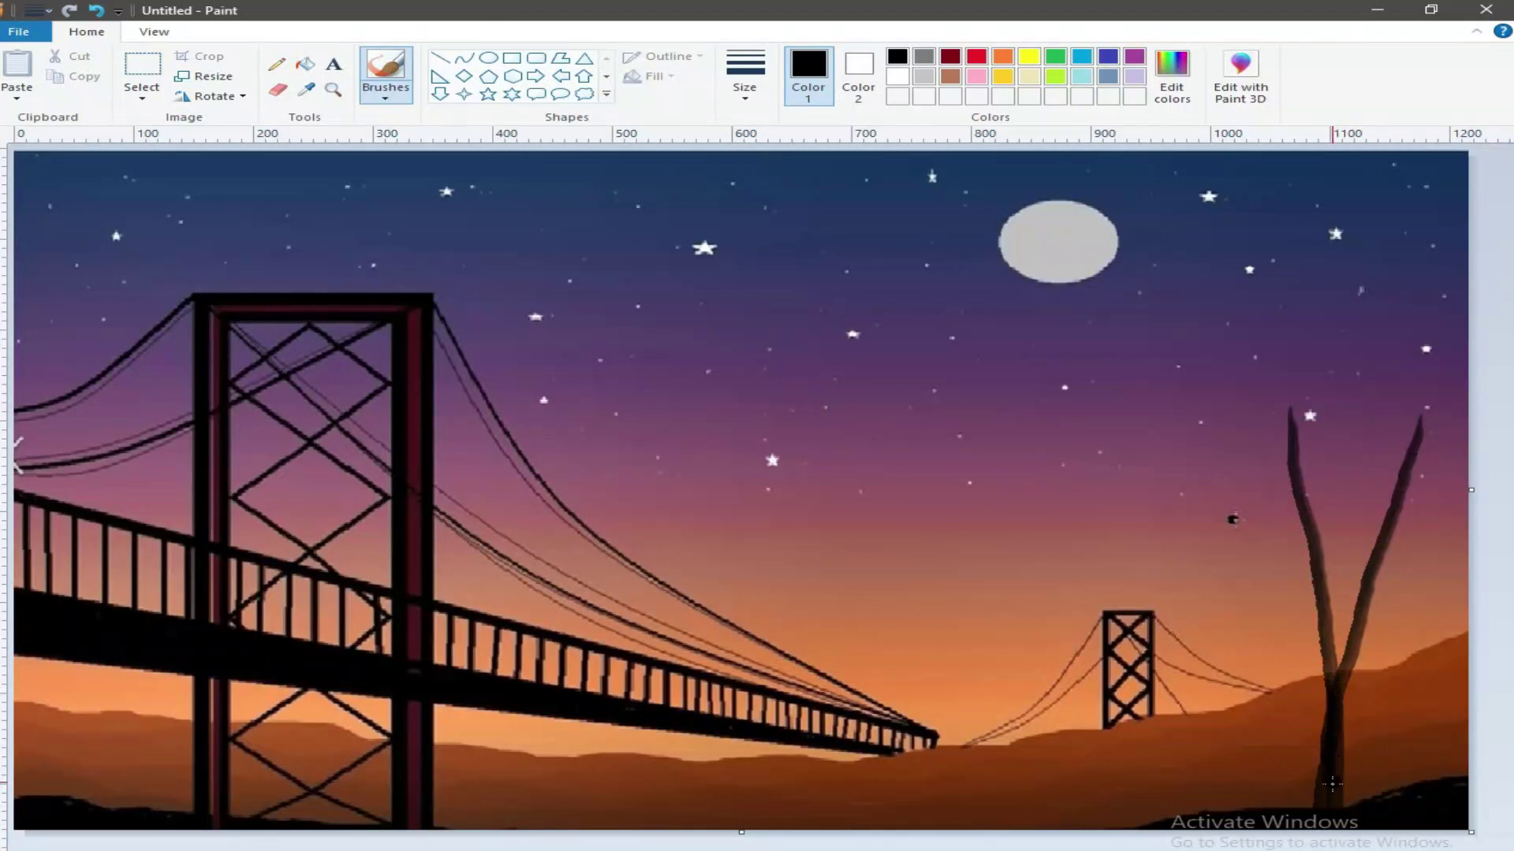
Reduce the brush size and paint thin black branches spreading upward from both limbs of the tree
left_click(745, 75)
left_click(746, 155)
left_click_drag(1349, 353, 1319, 470)
left_click_drag(1216, 346, 1324, 580)
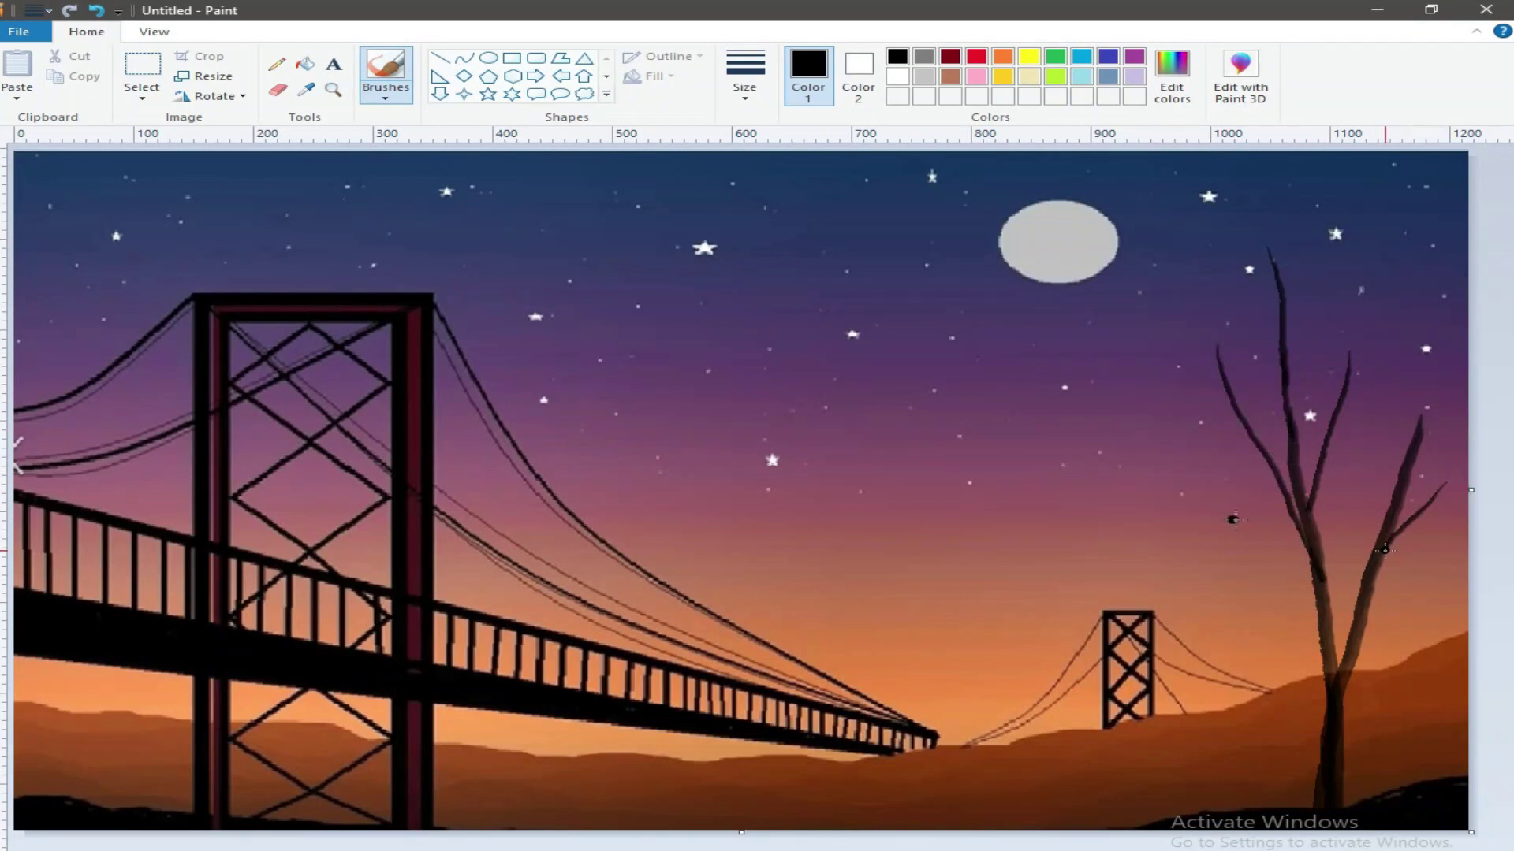
left_click_drag(1356, 337, 1320, 516)
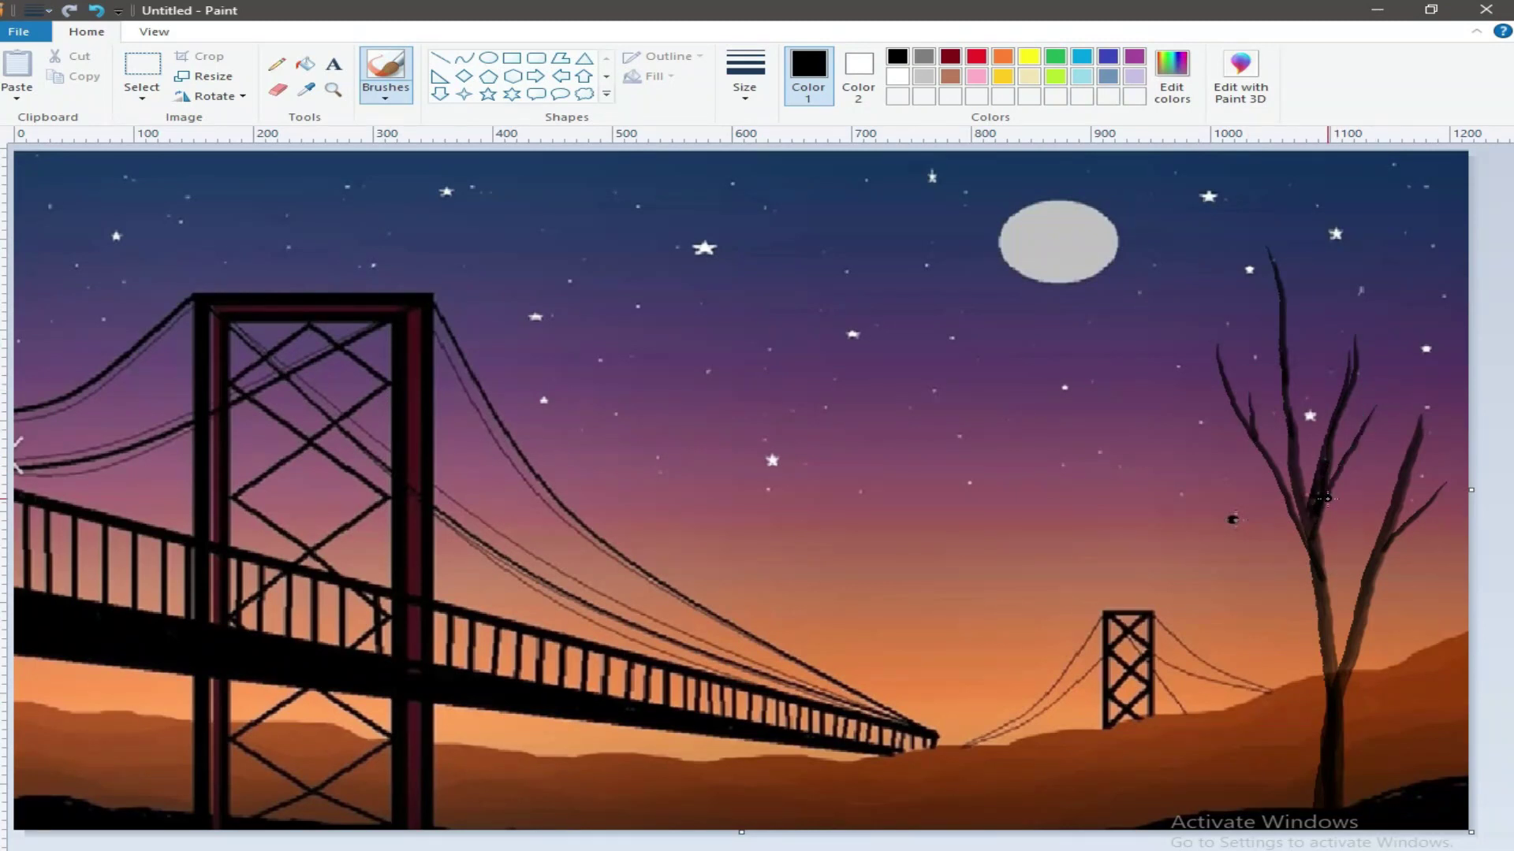
Dab black leaf clusters with the Crayon brush over the tree's lower right, lower left and middle right branches
left_click(386, 93)
left_click(432, 158)
left_click(745, 88)
left_click(764, 163)
mouse_move(1415, 526)
left_mouse_down()
mouse_move(1457, 550)
mouse_move(1396, 517)
mouse_move(1460, 535)
mouse_move(1421, 512)
mouse_move(1382, 532)
mouse_move(1374, 508)
mouse_move(1400, 523)
mouse_move(1373, 523)
mouse_move(1391, 505)
mouse_move(1345, 511)
mouse_move(1353, 538)
mouse_move(1371, 530)
mouse_move(1345, 533)
mouse_move(1388, 525)
mouse_move(1419, 544)
left_mouse_up()
left_click(401, 93)
left_click(433, 158)
mouse_move(1257, 454)
left_mouse_down()
mouse_move(1211, 459)
mouse_move(1199, 446)
mouse_move(1296, 458)
mouse_move(1201, 437)
mouse_move(1237, 433)
mouse_move(1262, 439)
mouse_move(1160, 445)
mouse_move(1269, 425)
mouse_move(1244, 415)
mouse_move(1228, 424)
mouse_move(1290, 447)
mouse_move(1300, 429)
mouse_move(1275, 413)
left_mouse_up()
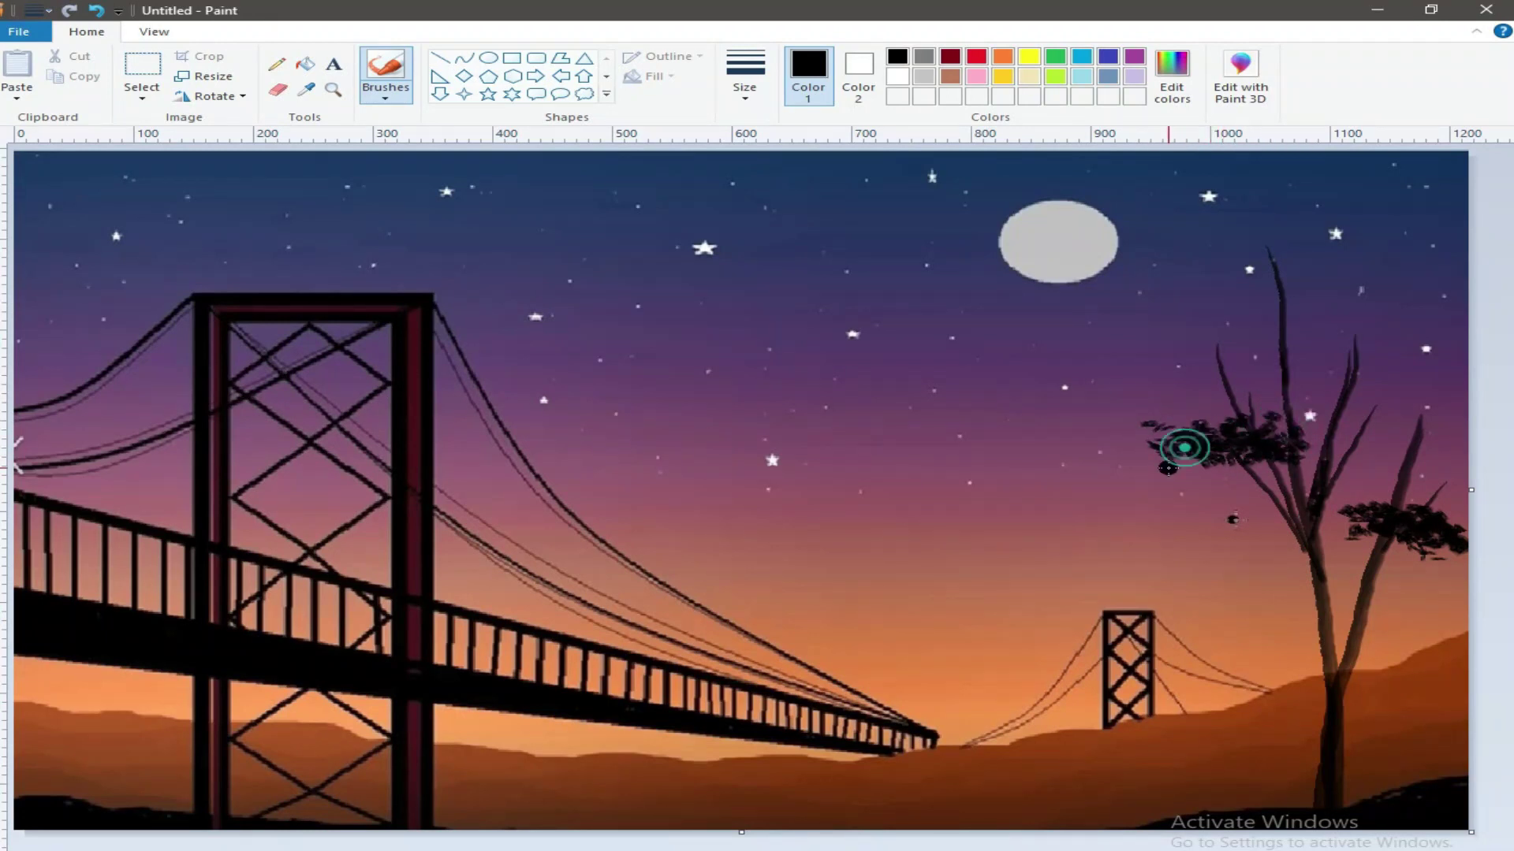
mouse_move(1375, 404)
left_mouse_down()
mouse_move(1409, 395)
mouse_move(1353, 394)
mouse_move(1435, 399)
mouse_move(1394, 419)
mouse_move(1335, 372)
mouse_move(1446, 378)
mouse_move(1381, 394)
mouse_move(1412, 419)
mouse_move(1365, 413)
mouse_move(1448, 420)
left_mouse_up()
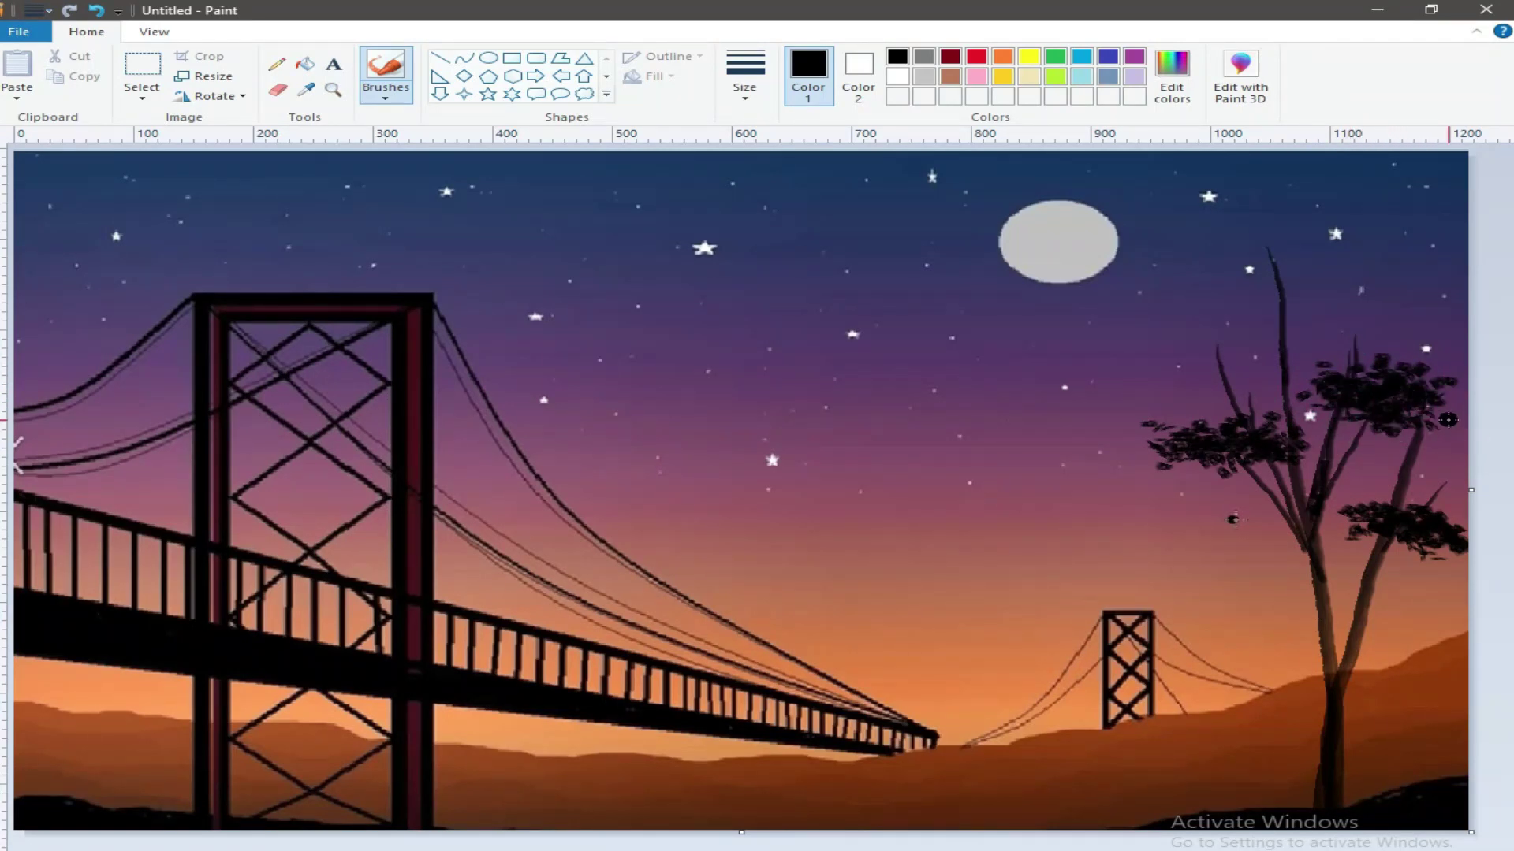
mouse_move(1289, 433)
left_mouse_down()
mouse_move(1300, 378)
mouse_move(1270, 358)
mouse_move(1352, 365)
mouse_move(1272, 383)
mouse_move(1324, 410)
mouse_move(1364, 376)
mouse_move(1356, 356)
mouse_move(1434, 351)
mouse_move(1389, 360)
mouse_move(1391, 414)
left_mouse_up()
Build a dense black leaf cluster on the tree's upper left branch, below and to the right of the moon
mouse_move(1207, 329)
left_mouse_down()
mouse_move(1141, 338)
mouse_move(1174, 324)
mouse_move(1246, 338)
mouse_move(1164, 342)
mouse_move(1257, 333)
mouse_move(1154, 327)
mouse_move(1165, 306)
mouse_move(1261, 310)
mouse_move(1119, 334)
mouse_move(1144, 318)
mouse_move(1132, 327)
mouse_move(1156, 344)
mouse_move(1208, 353)
mouse_move(1247, 352)
mouse_move(1218, 352)
mouse_move(1218, 338)
mouse_move(1255, 332)
left_mouse_up()
left_click(1218, 353)
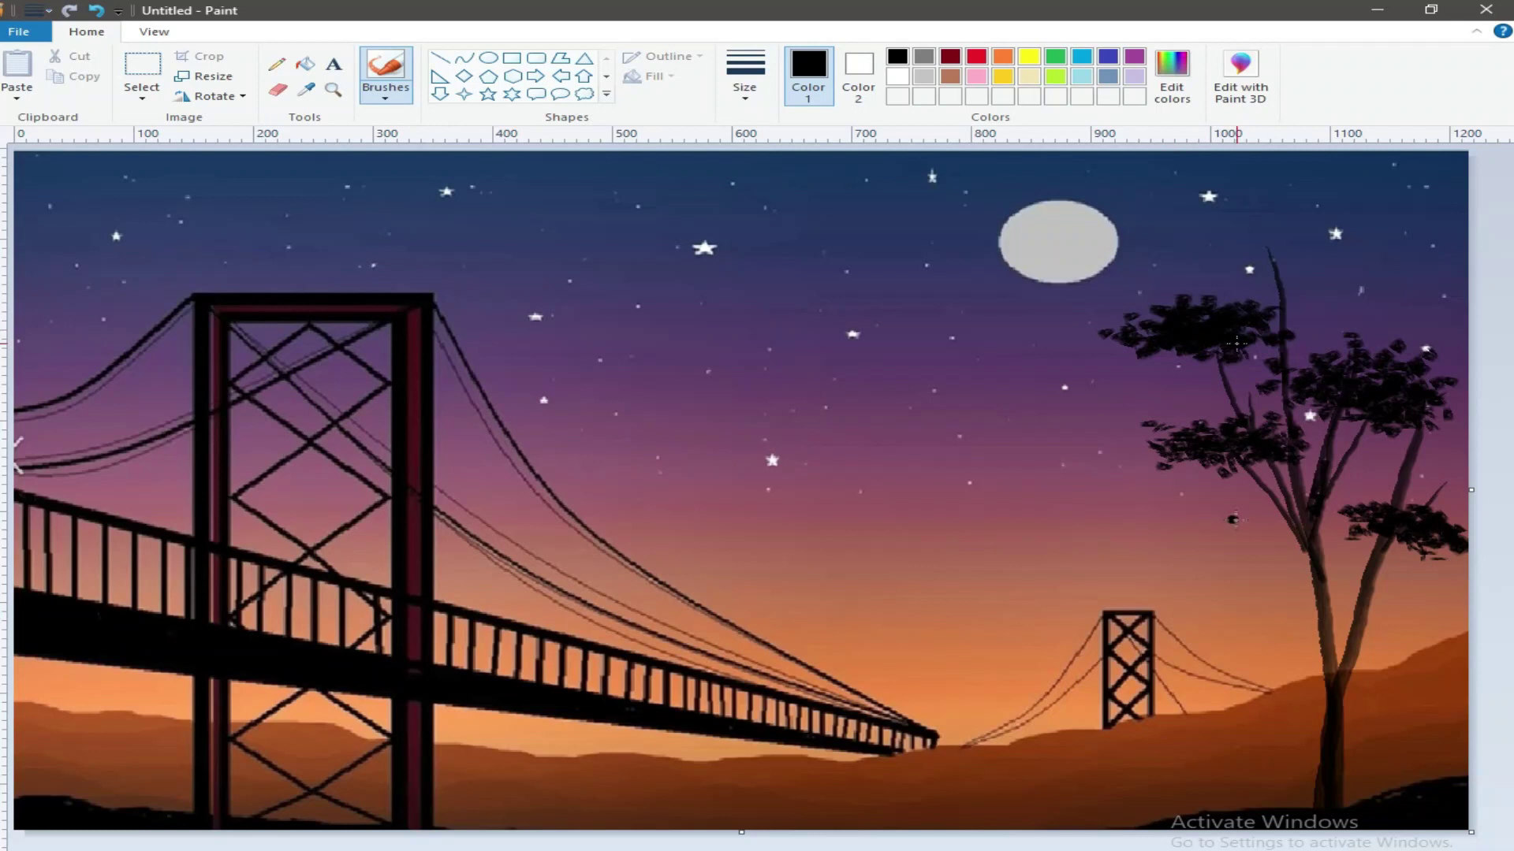
left_click(1173, 303)
left_click(1211, 303)
left_click(1175, 300)
left_click(1264, 310)
left_click(1272, 325)
left_click(1163, 361)
mouse_move(1218, 361)
left_mouse_down()
mouse_move(1181, 368)
mouse_move(1255, 355)
mouse_move(1209, 351)
left_mouse_up()
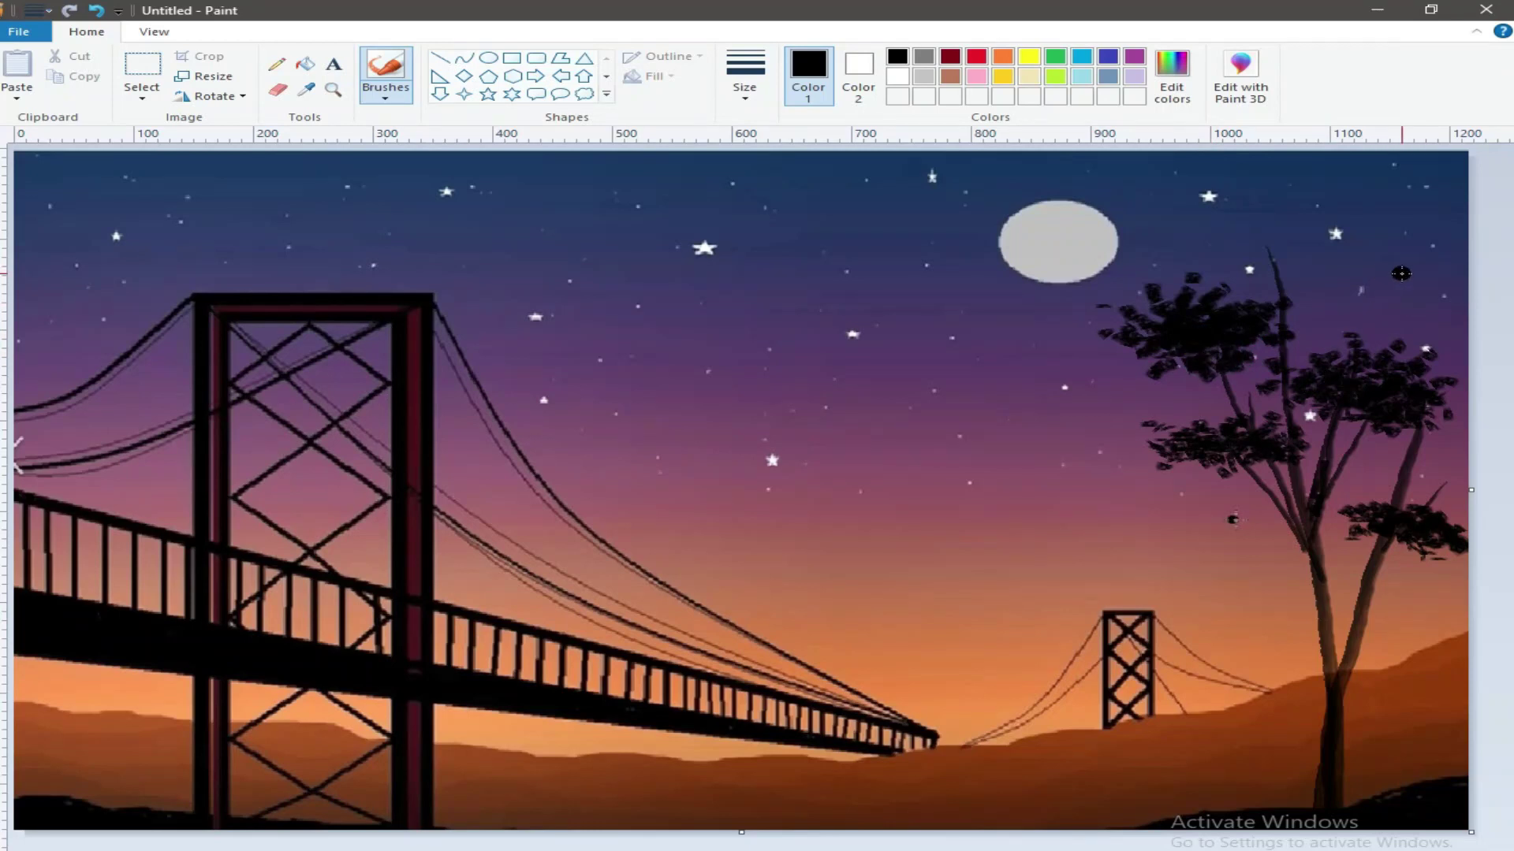
Add a leaf cluster on the tree's upper right side and brush a curved branch reaching above it to the treetop
mouse_move(1420, 297)
left_mouse_down()
mouse_move(1334, 292)
mouse_move(1413, 289)
mouse_move(1369, 284)
mouse_move(1355, 300)
mouse_move(1417, 305)
mouse_move(1322, 326)
mouse_move(1424, 320)
mouse_move(1386, 316)
mouse_move(1371, 347)
mouse_move(1388, 313)
mouse_move(1368, 345)
left_mouse_up()
left_click(385, 93)
left_click(385, 123)
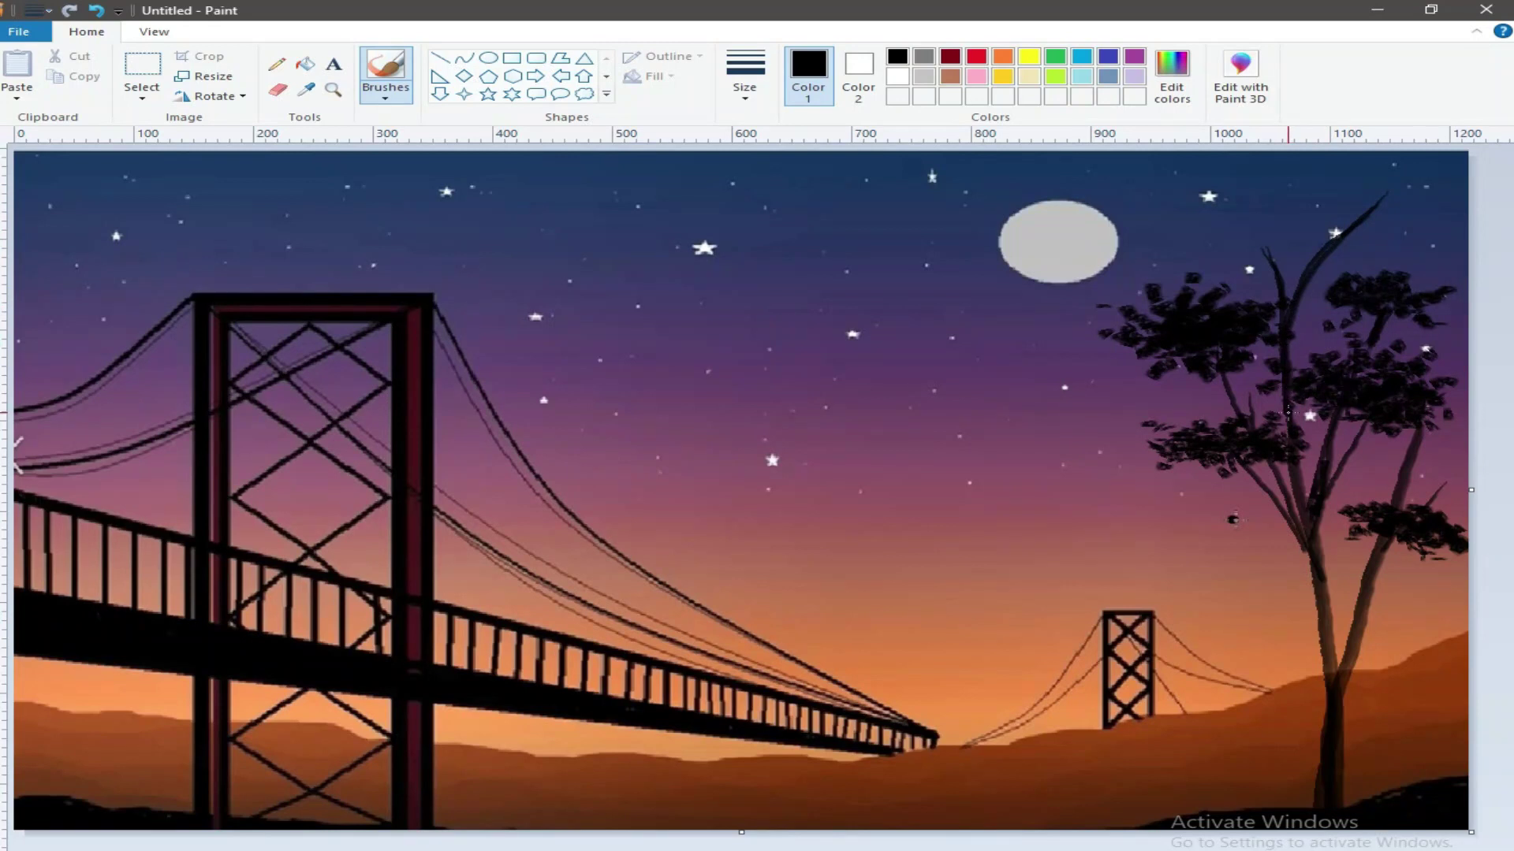
Dab a black leaf cluster on the left side of the treetop, just right of the moon
left_click_drag(1233, 209, 1281, 288)
mouse_move(1209, 229)
left_mouse_down()
mouse_move(1273, 200)
mouse_move(1196, 195)
left_mouse_up()
left_click(1269, 235)
left_click(1220, 250)
left_click(1192, 245)
left_click(1263, 230)
left_click(1199, 246)
left_click(1194, 205)
left_click_drag(1229, 211, 1274, 215)
Cover the curved top right branch of the tree with a dense black leaf cluster
mouse_move(1442, 205)
left_mouse_down()
mouse_move(1374, 206)
mouse_move(1368, 184)
mouse_move(1406, 181)
mouse_move(1345, 186)
left_mouse_up()
left_click(1329, 185)
left_click(1321, 194)
left_click(1445, 196)
left_click(1386, 223)
left_click(1354, 213)
left_click(1352, 205)
left_click(1352, 233)
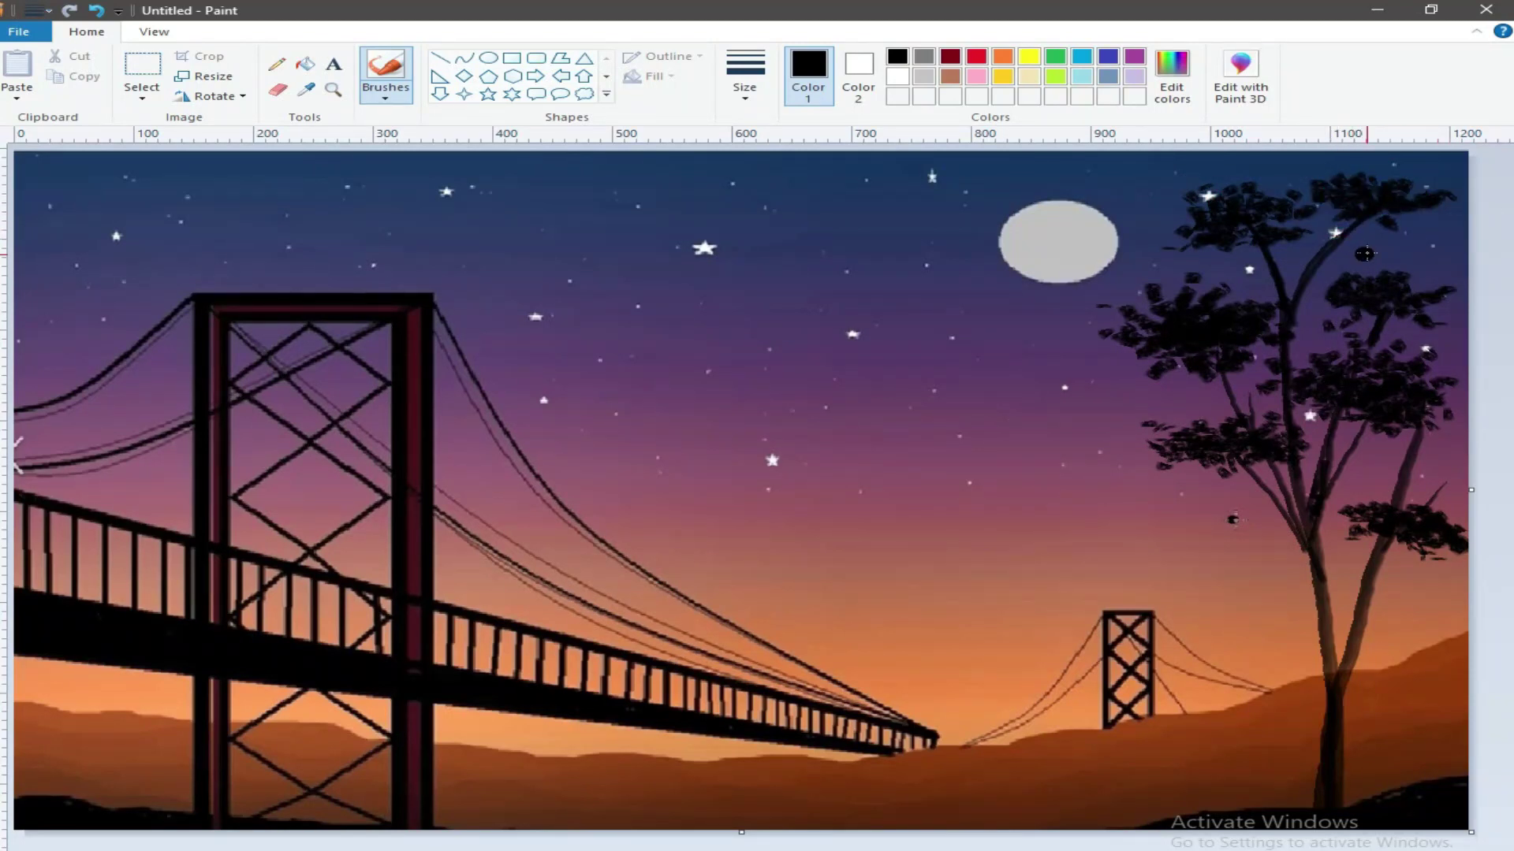
left_click(1429, 206)
left_click(1421, 232)
left_click(1336, 231)
left_click(1367, 227)
left_click(1341, 212)
Dab more black leaves between the treetop clusters and the upper right cluster to close the gaps around the upper branches
left_click(1358, 261)
left_click(1379, 268)
left_click(1408, 266)
left_click(1423, 283)
left_click(1368, 267)
left_click(1390, 286)
left_click(1319, 271)
left_click(1290, 254)
left_click(1294, 273)
left_click(1250, 280)
left_click(1271, 284)
left_click(1236, 269)
Add black leaves around the tree's middle branches and extend the middle right cluster down over the right limb's tip
left_click(1307, 339)
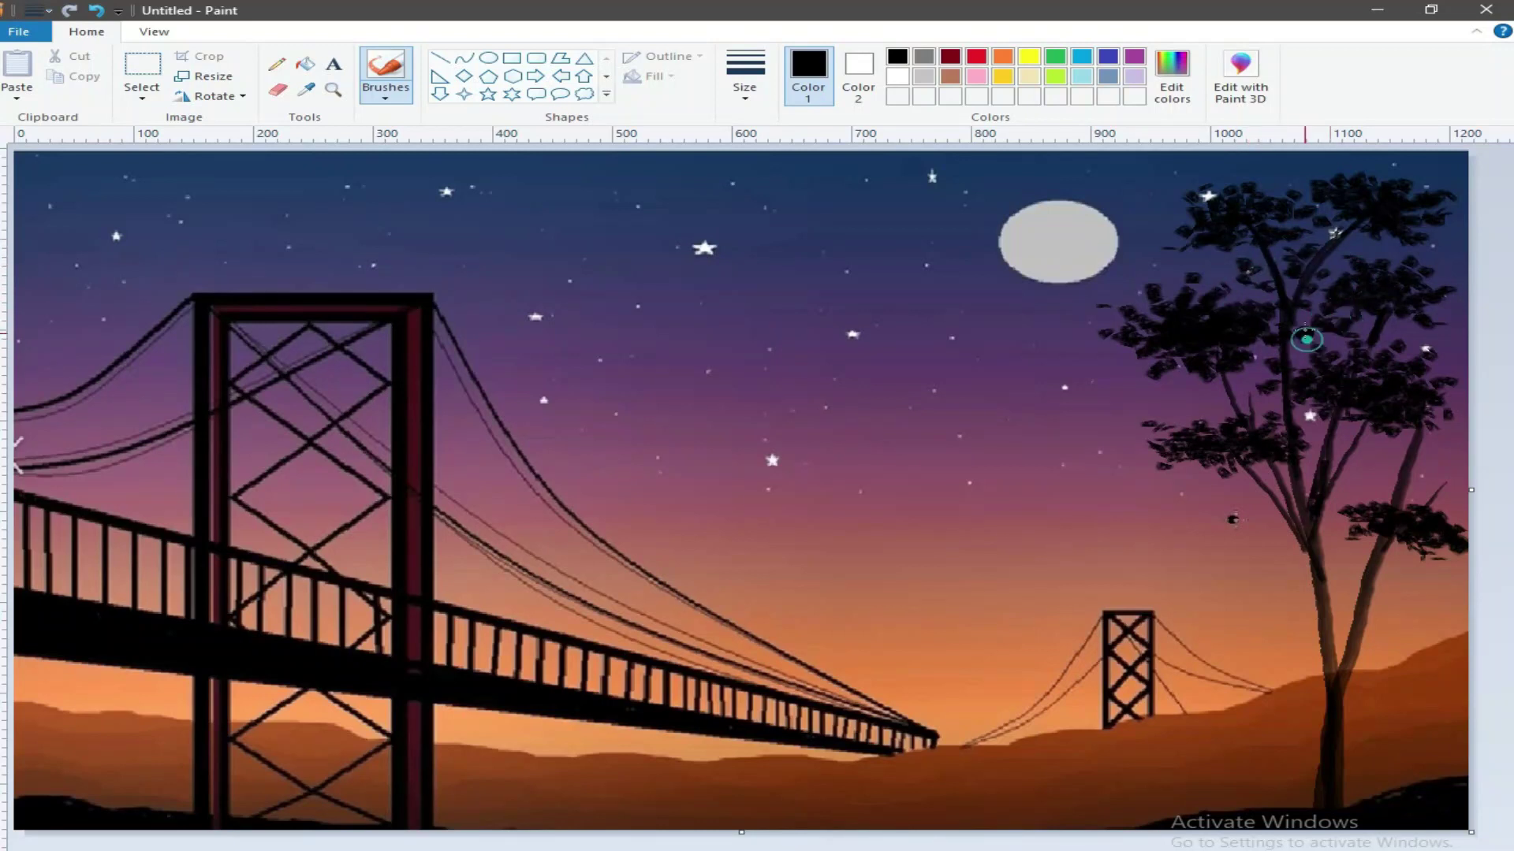
left_click(1253, 384)
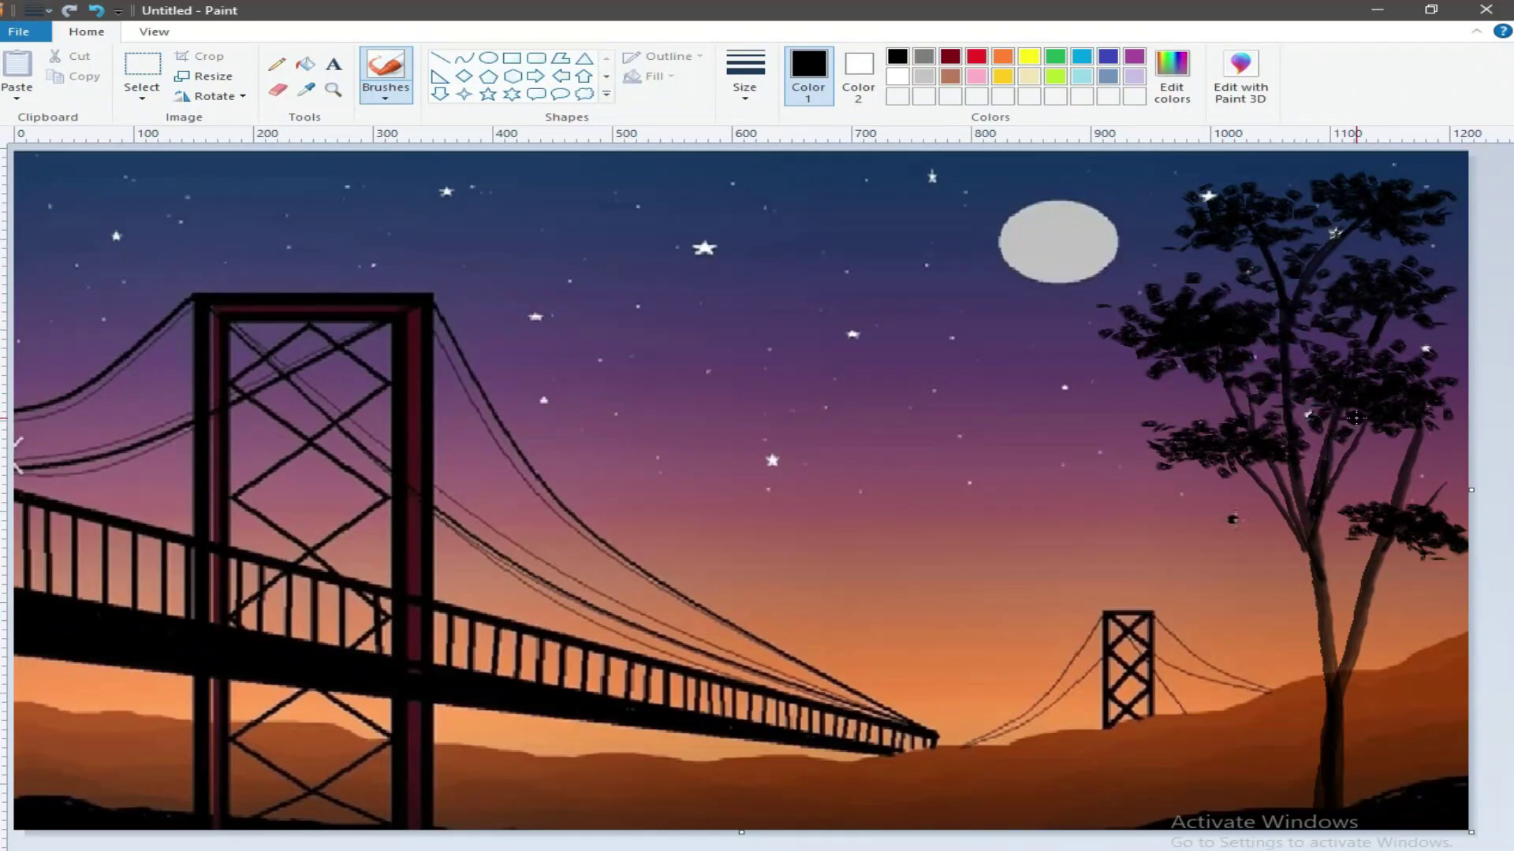
left_click(1388, 446)
left_click(1403, 435)
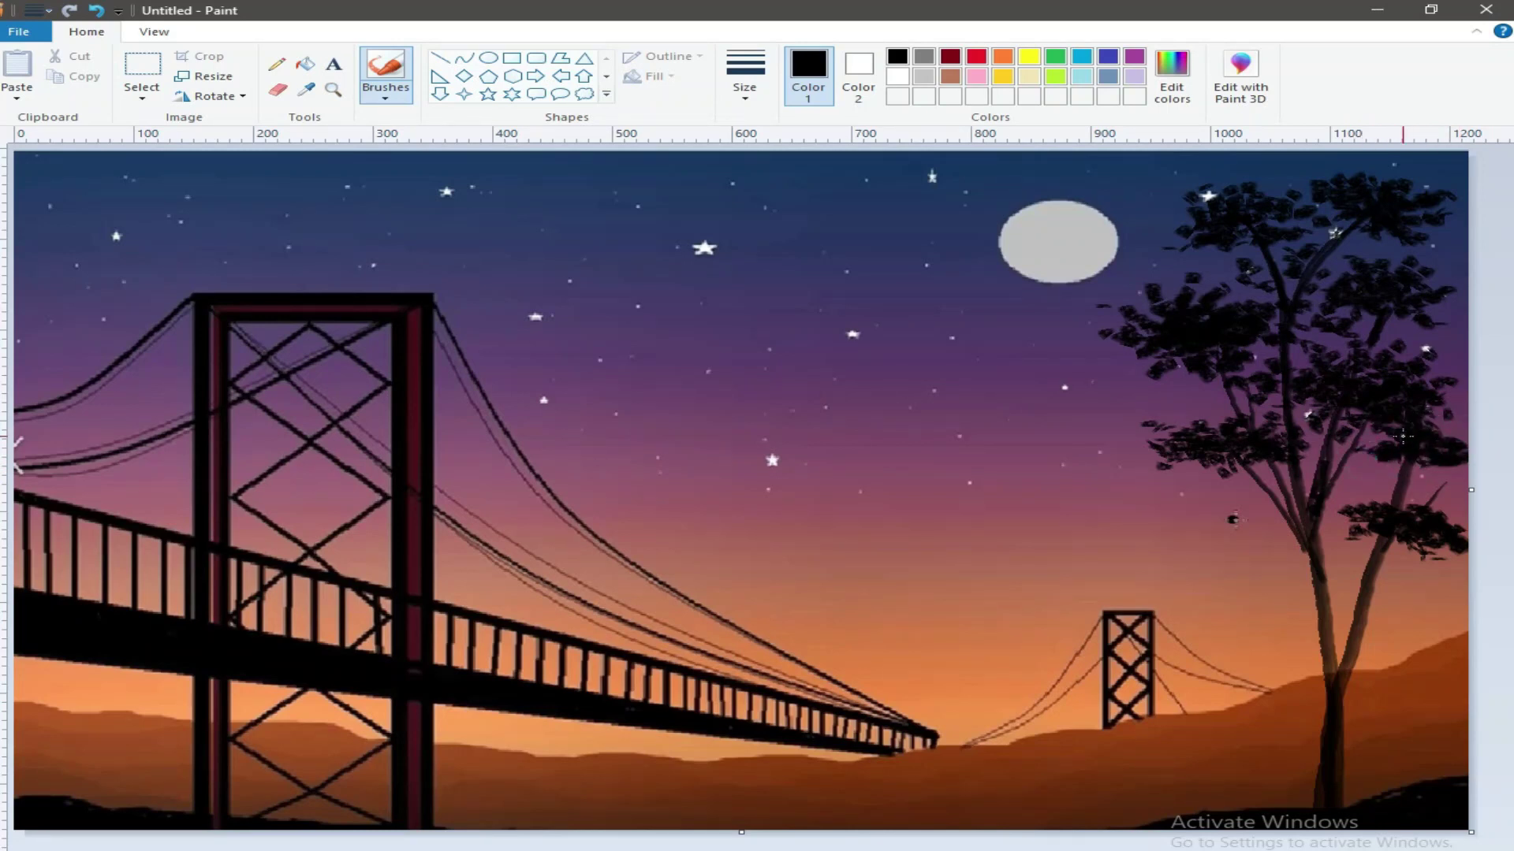
left_click(1391, 436)
left_click(1346, 442)
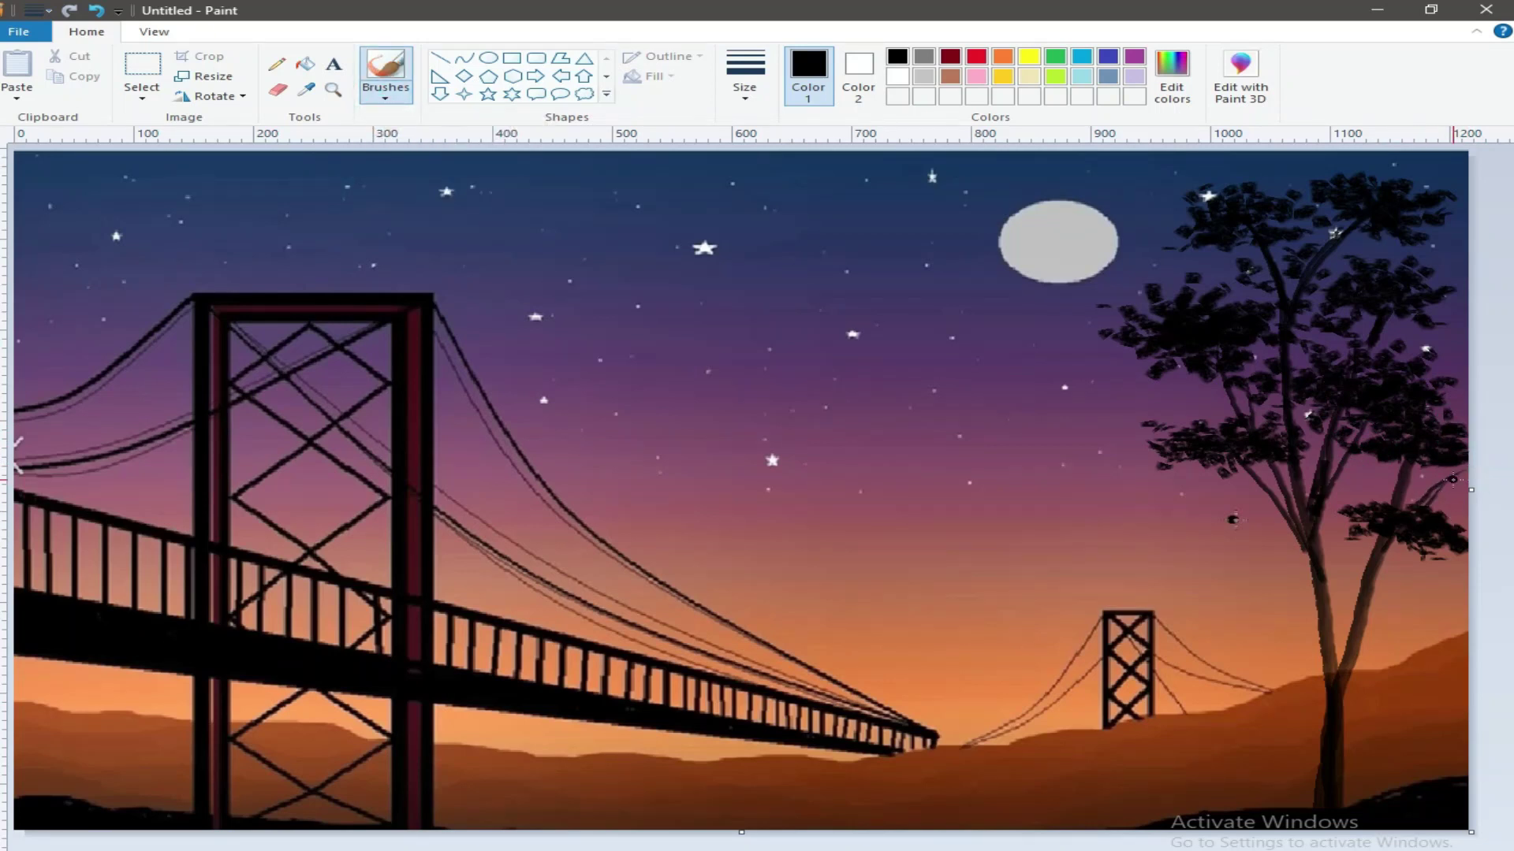
Increase the brush size and thicken the tree's lower trunk and left limb with long black strokes
left_click(744, 79)
left_click(750, 203)
left_click_drag(1352, 652, 1348, 798)
left_click_drag(1301, 546, 1325, 748)
mouse_move(1314, 554)
left_mouse_down()
mouse_move(1319, 656)
mouse_move(1288, 808)
mouse_move(1328, 727)
left_mouse_up()
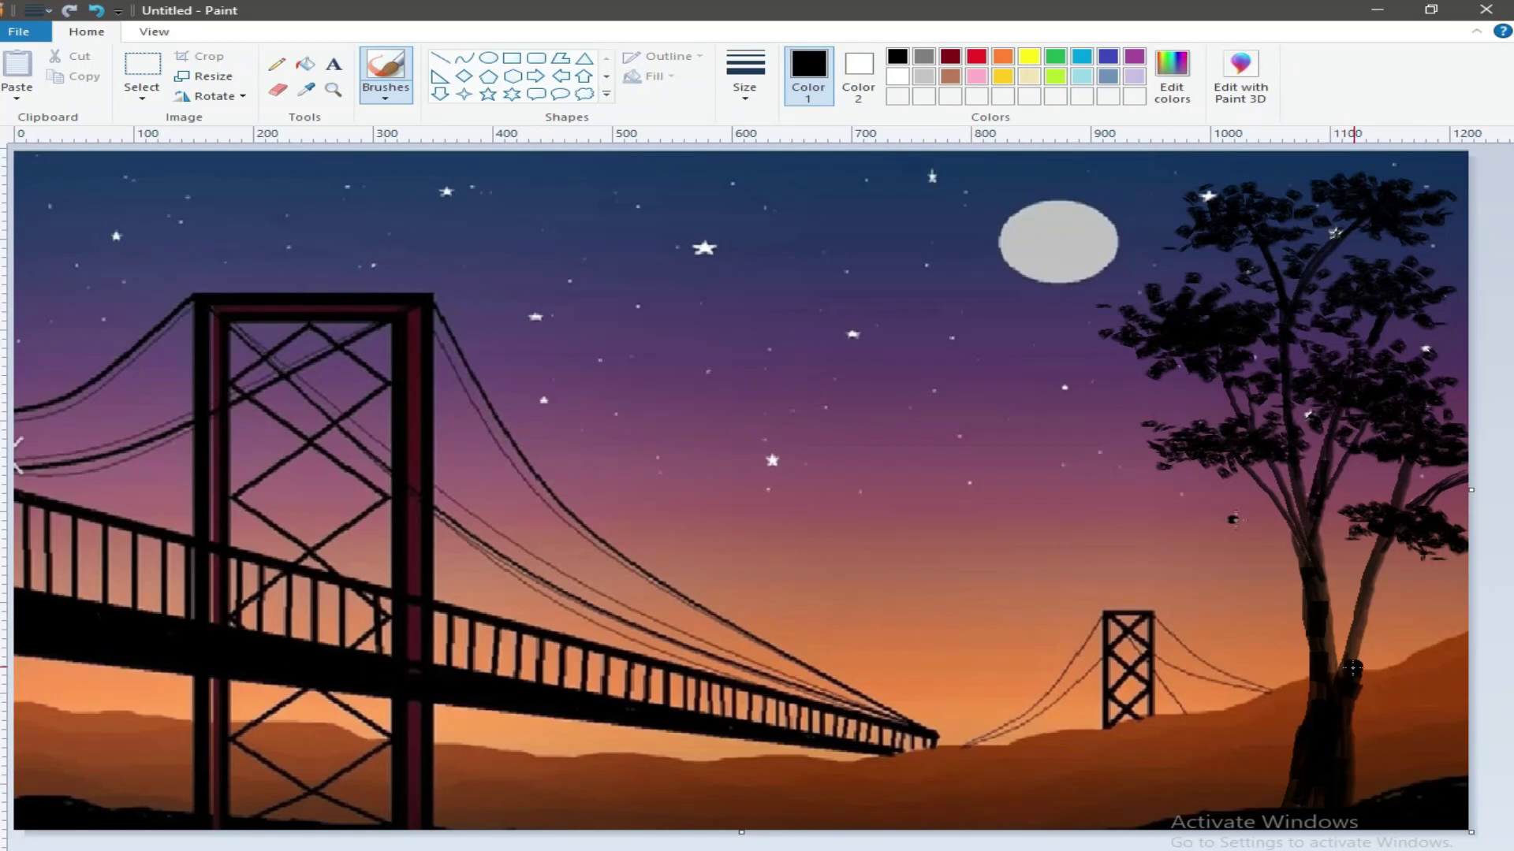
Thicken the tree's lower trunk in black, then reduce the brush size and paint a thin limb from the lower right leaf cluster down to the trunk
left_click_drag(1358, 667, 1351, 726)
left_click(746, 96)
left_click(761, 129)
left_click_drag(1417, 546, 1386, 600)
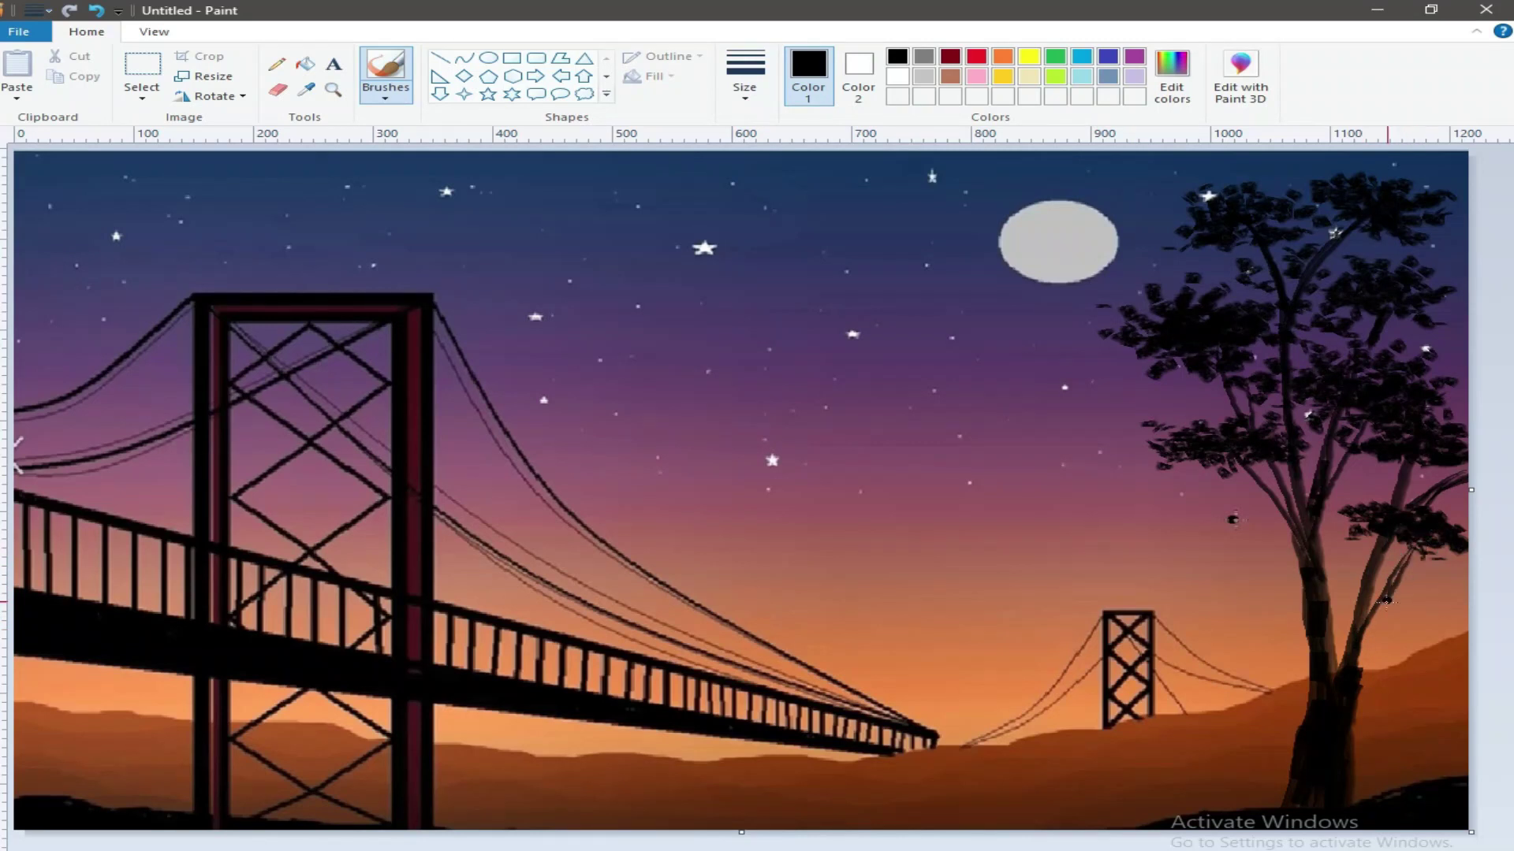
left_click_drag(1418, 548, 1372, 620)
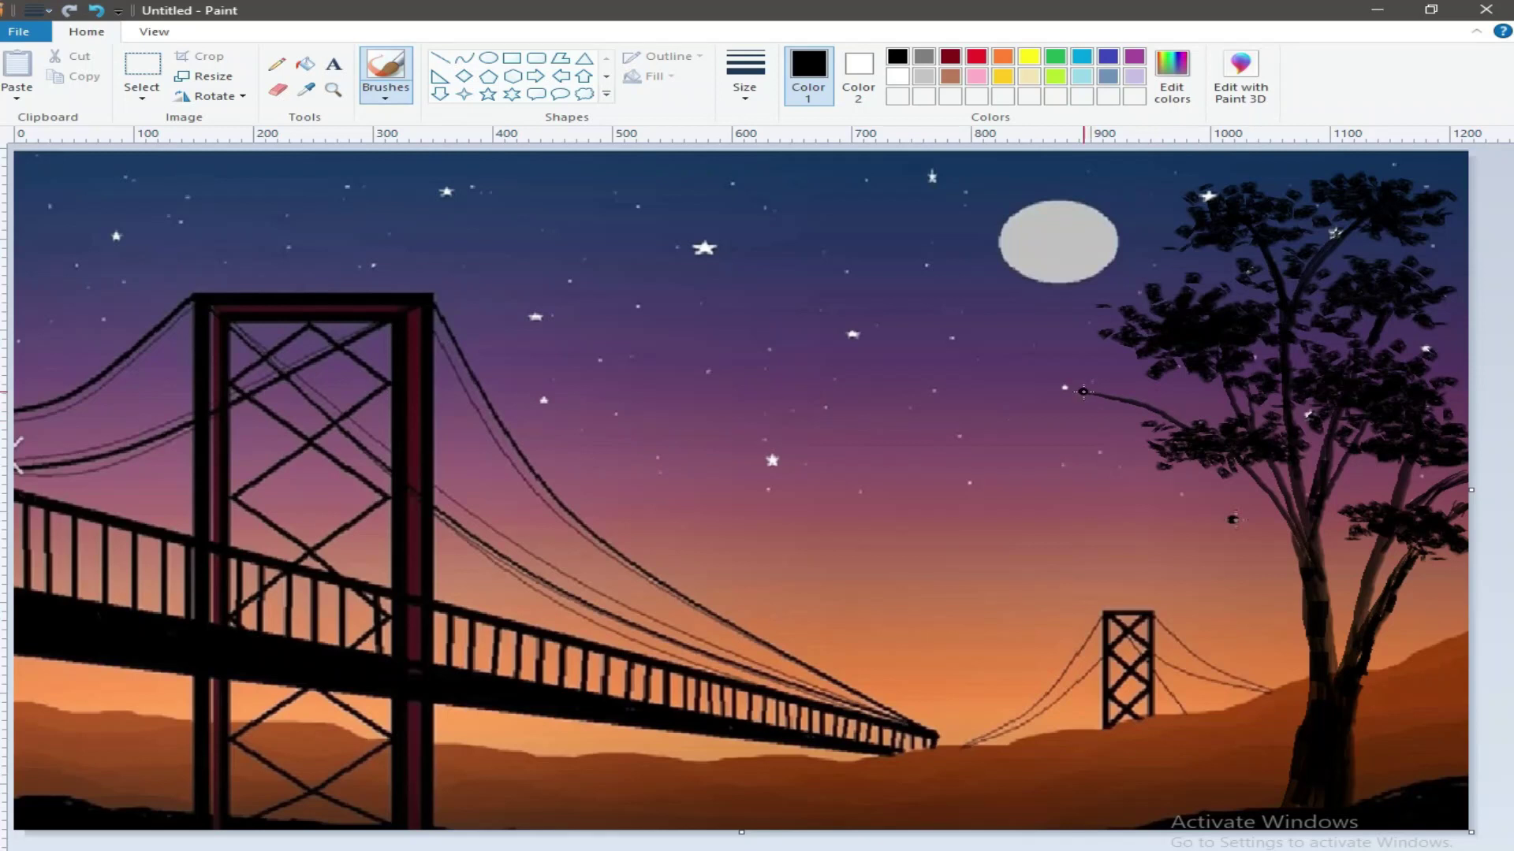
Paint a black leaf cluster with the Crayon brush along the thin branch reaching out from the tree below the moon
left_click(386, 97)
left_click(434, 165)
left_click_drag(1080, 413, 1047, 404)
mouse_move(1107, 405)
left_mouse_down()
mouse_move(1136, 396)
mouse_move(1061, 402)
mouse_move(1061, 387)
mouse_move(1167, 388)
mouse_move(1056, 368)
mouse_move(1098, 369)
mouse_move(1081, 375)
mouse_move(1085, 353)
mouse_move(1132, 384)
mouse_move(1190, 376)
mouse_move(1053, 348)
left_mouse_up()
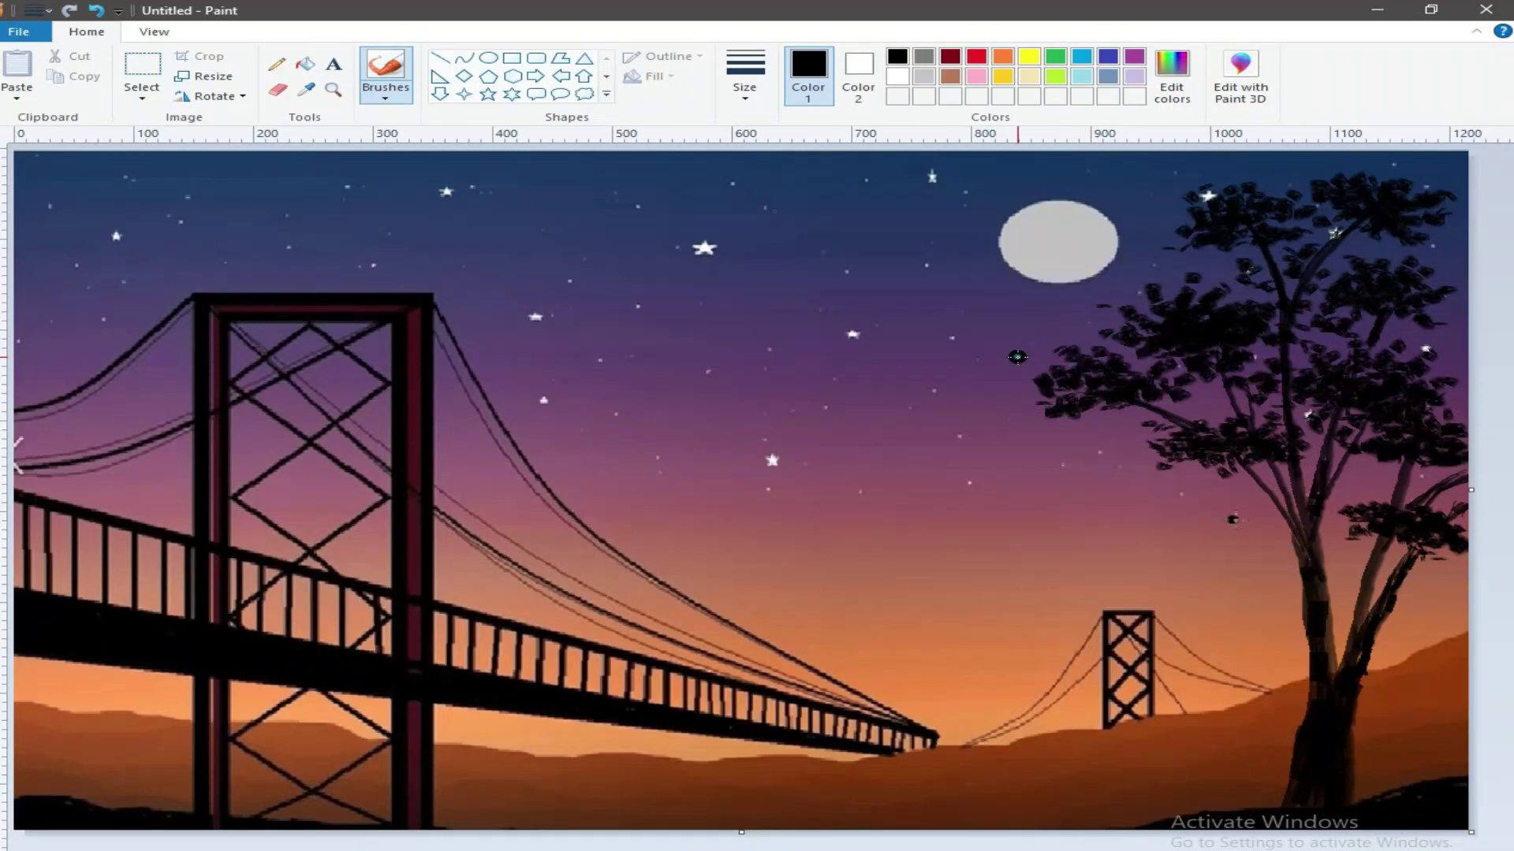
mouse_move(1025, 418)
left_mouse_down()
mouse_move(1048, 396)
mouse_move(1101, 427)
mouse_move(1076, 414)
mouse_move(1140, 411)
left_mouse_up()
mouse_move(1138, 353)
left_mouse_down()
mouse_move(1041, 342)
mouse_move(1084, 350)
mouse_move(1031, 365)
mouse_move(1145, 358)
left_mouse_up()
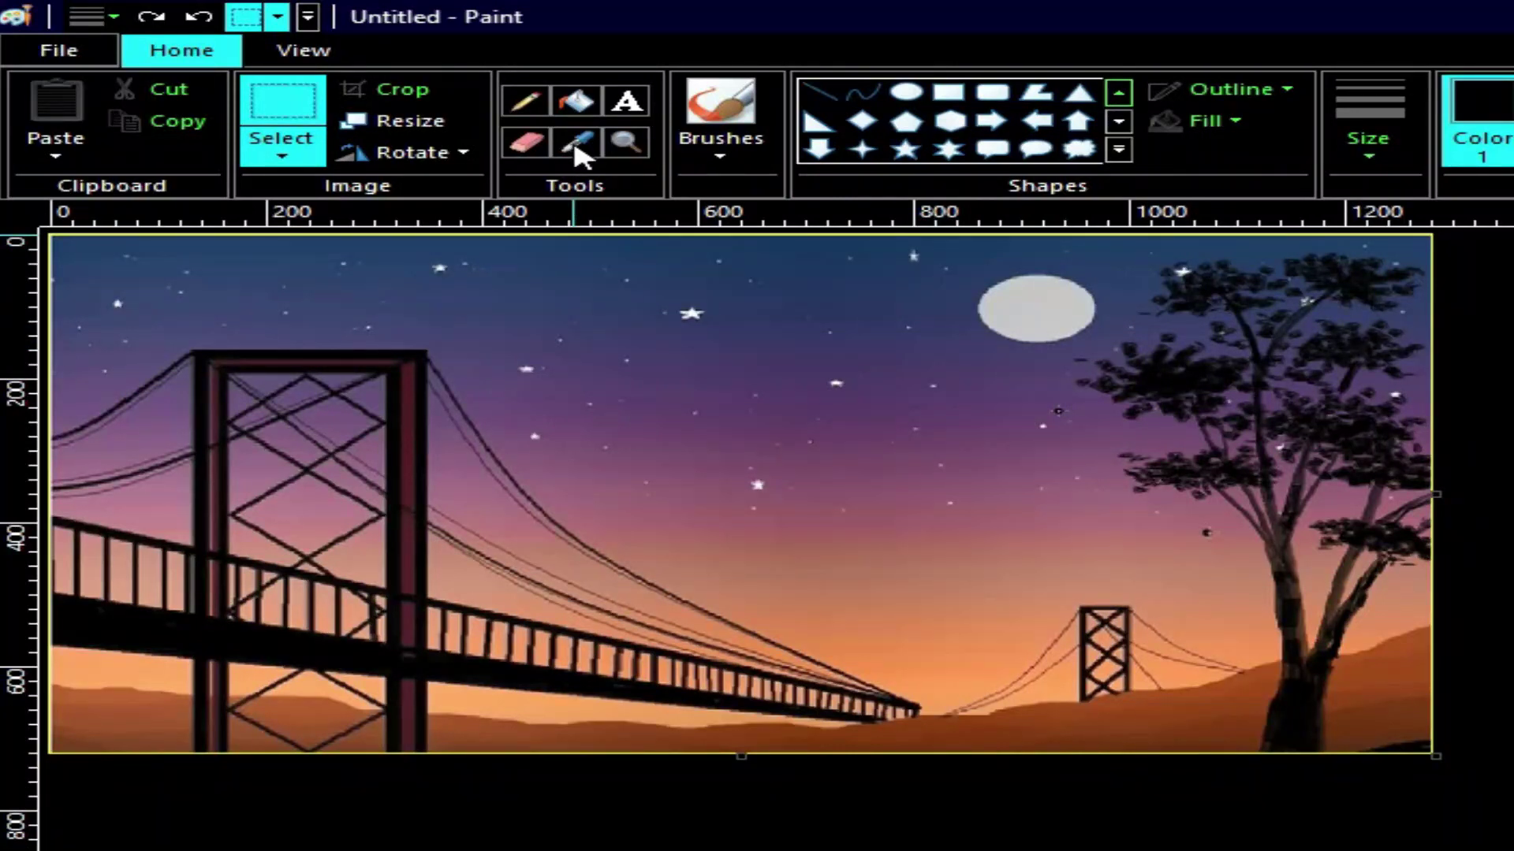
Choose the Crayon brush at the second thickness and dab black into the leaf cluster on the tree's left side
left_click(730, 155)
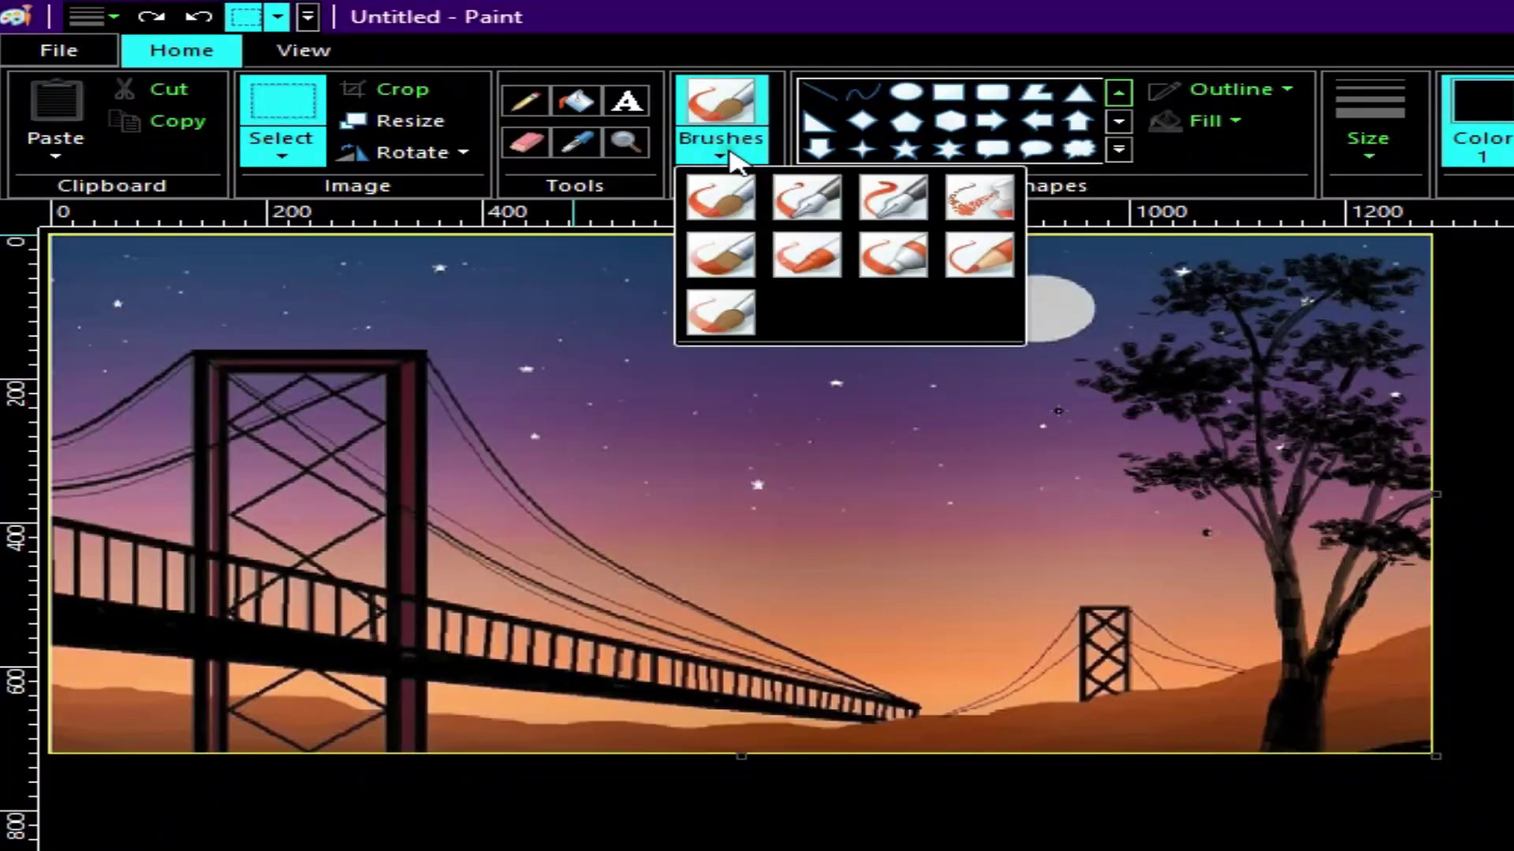
left_click(812, 252)
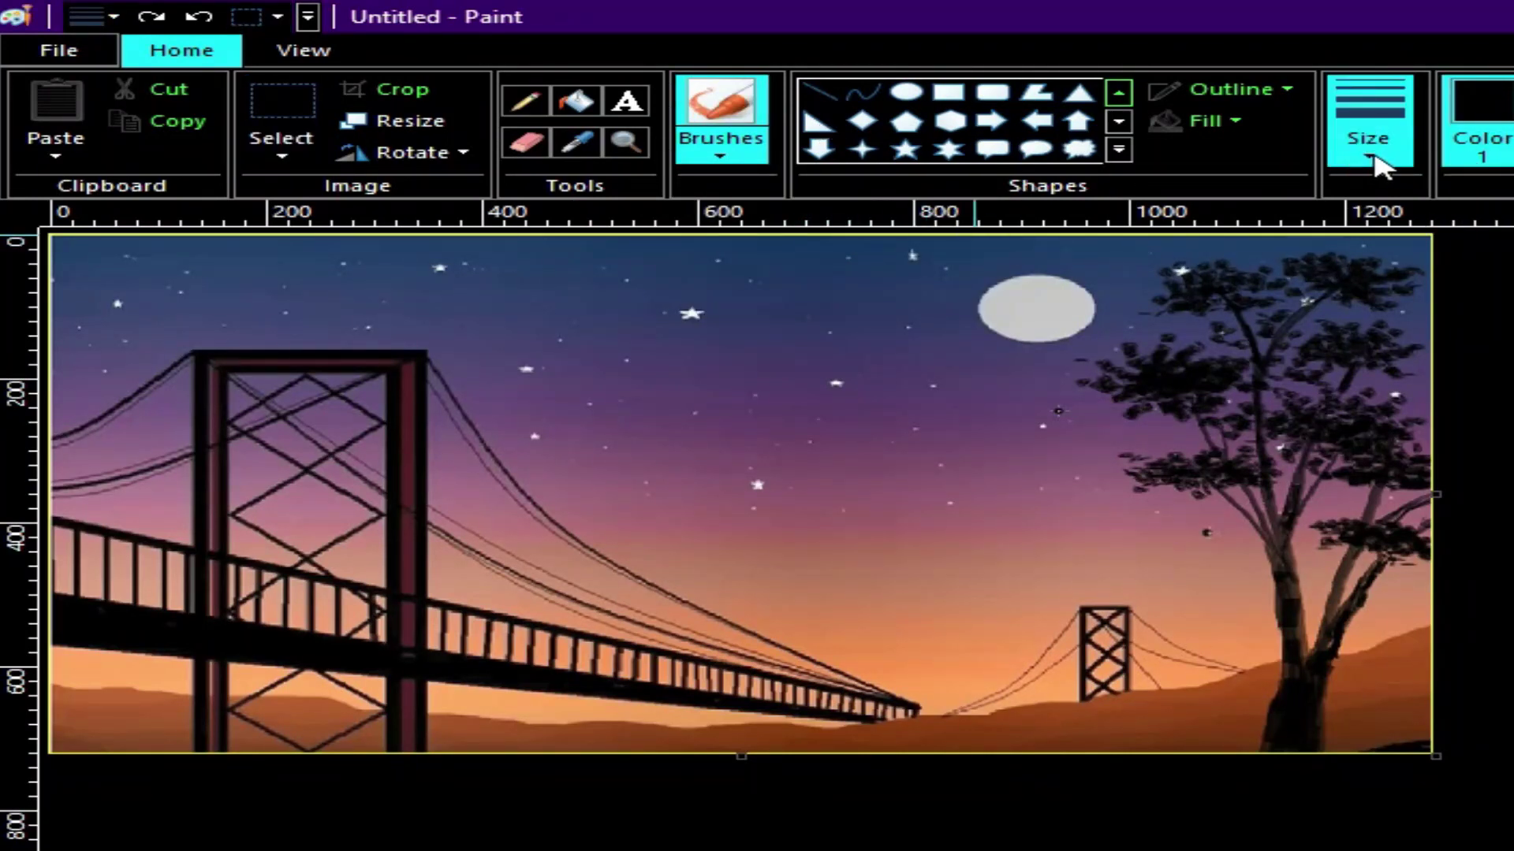
left_click(1380, 162)
left_click(1411, 255)
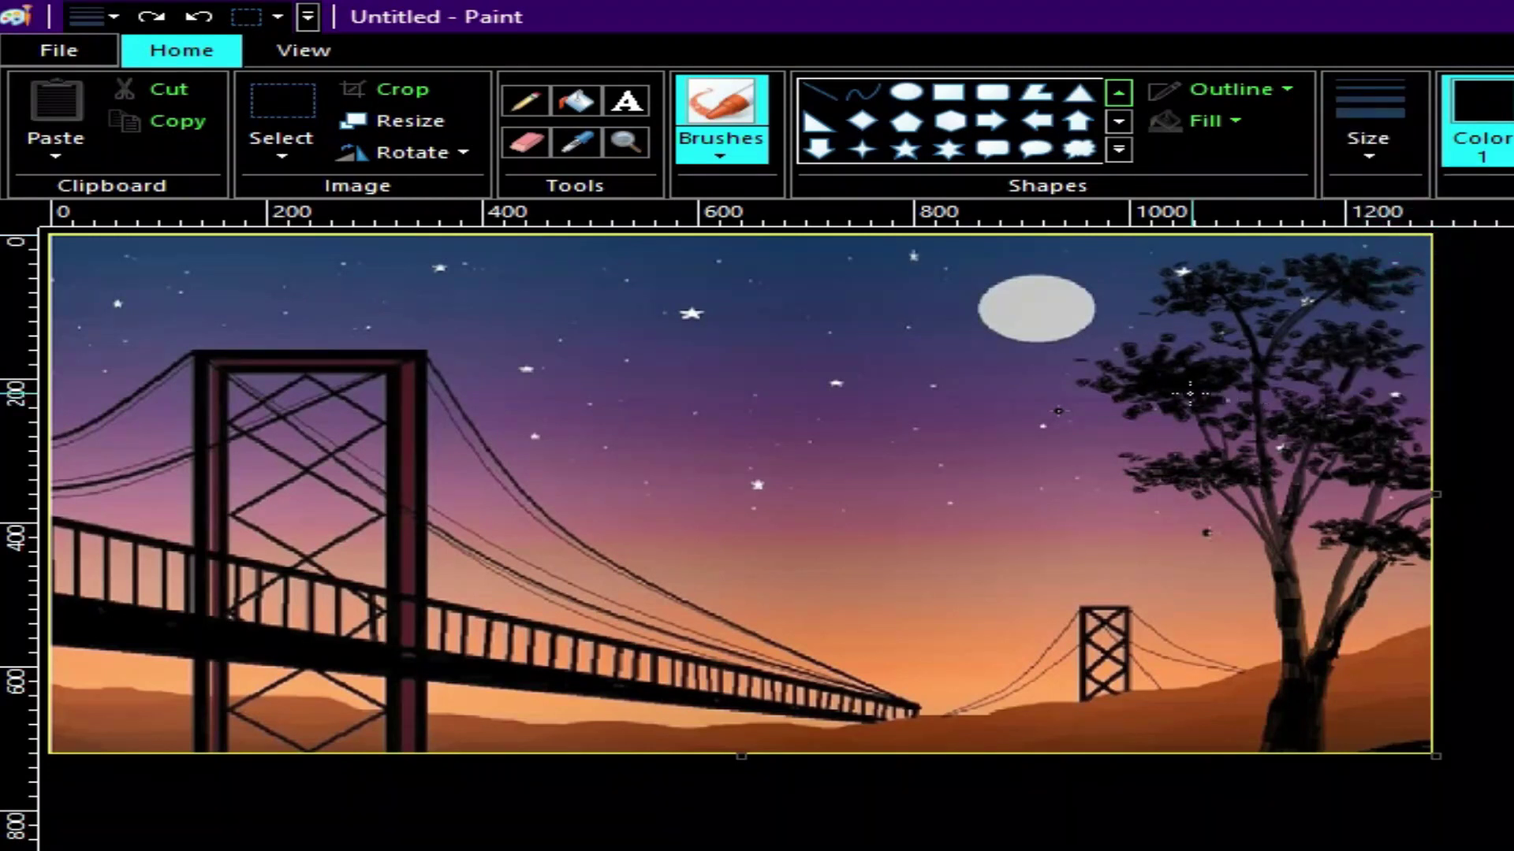
left_click(1150, 384)
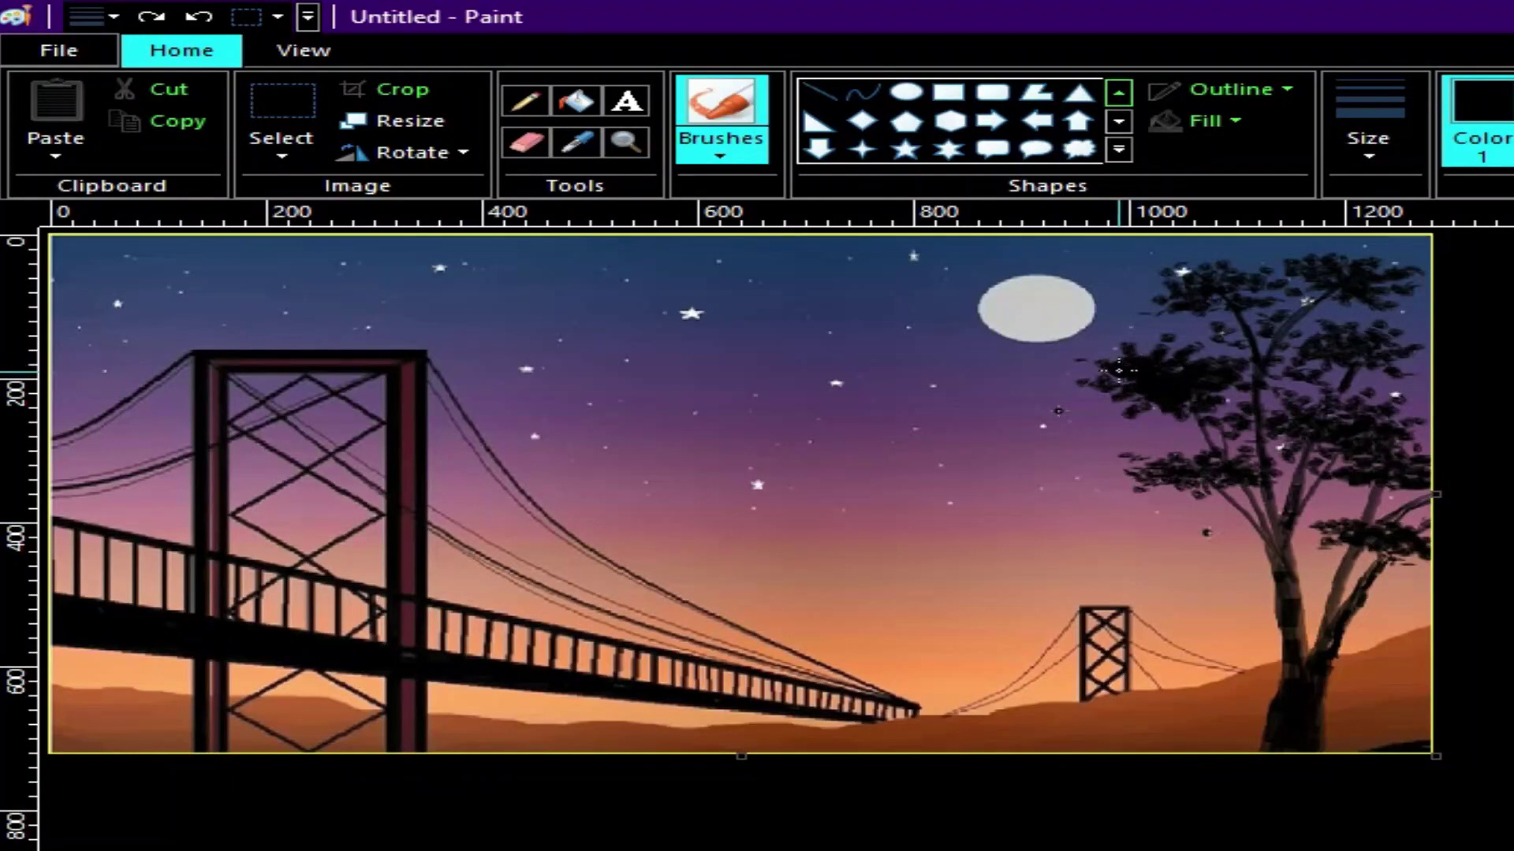
Set the Crayon brush to the third thickness and dab black into the treetop, upper right and middle right leaf clusters
left_click(714, 153)
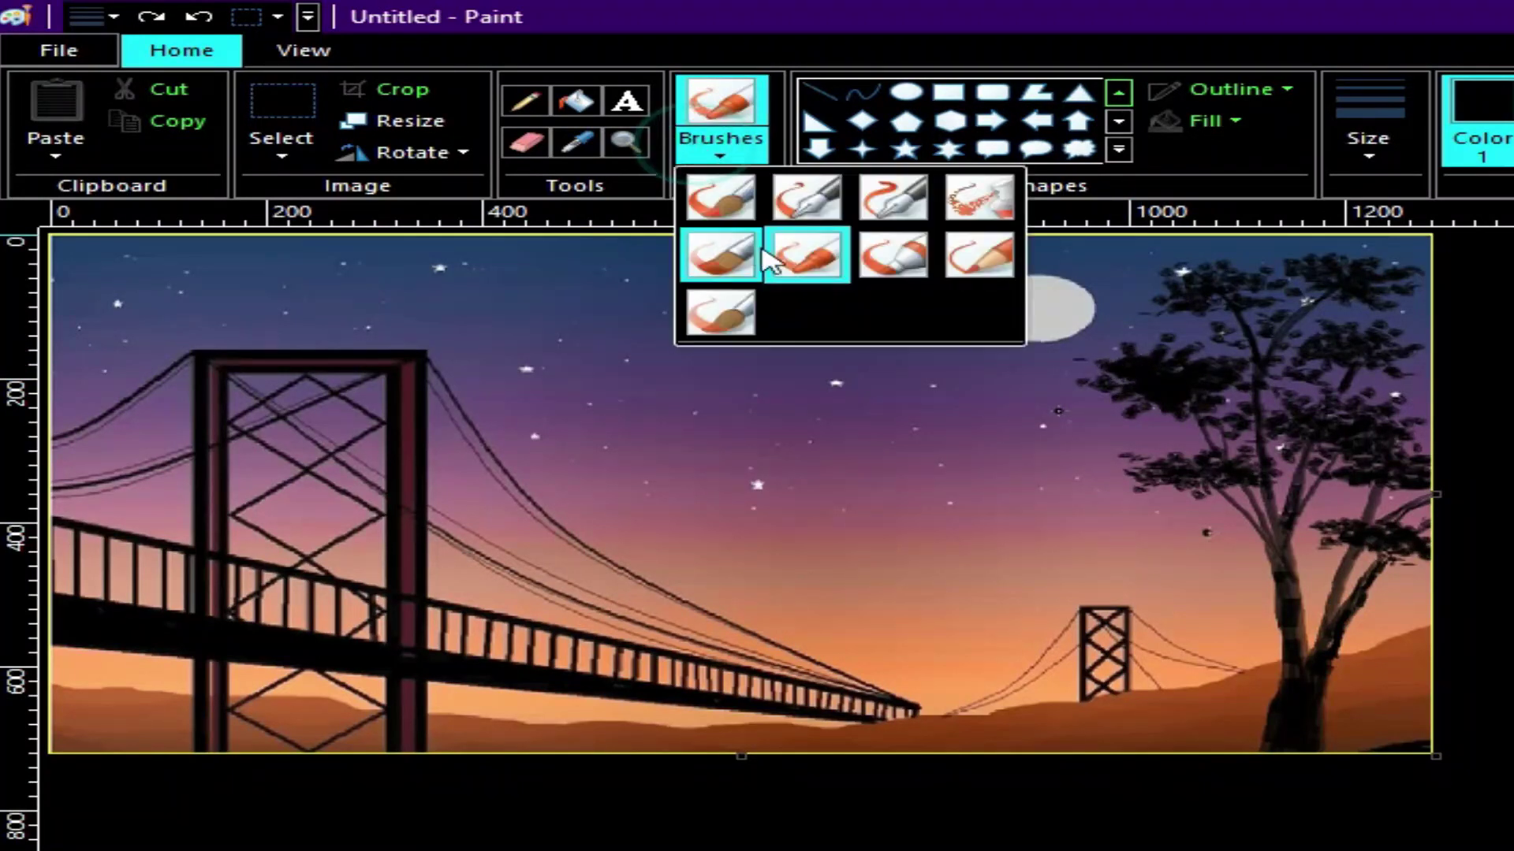
left_click(805, 259)
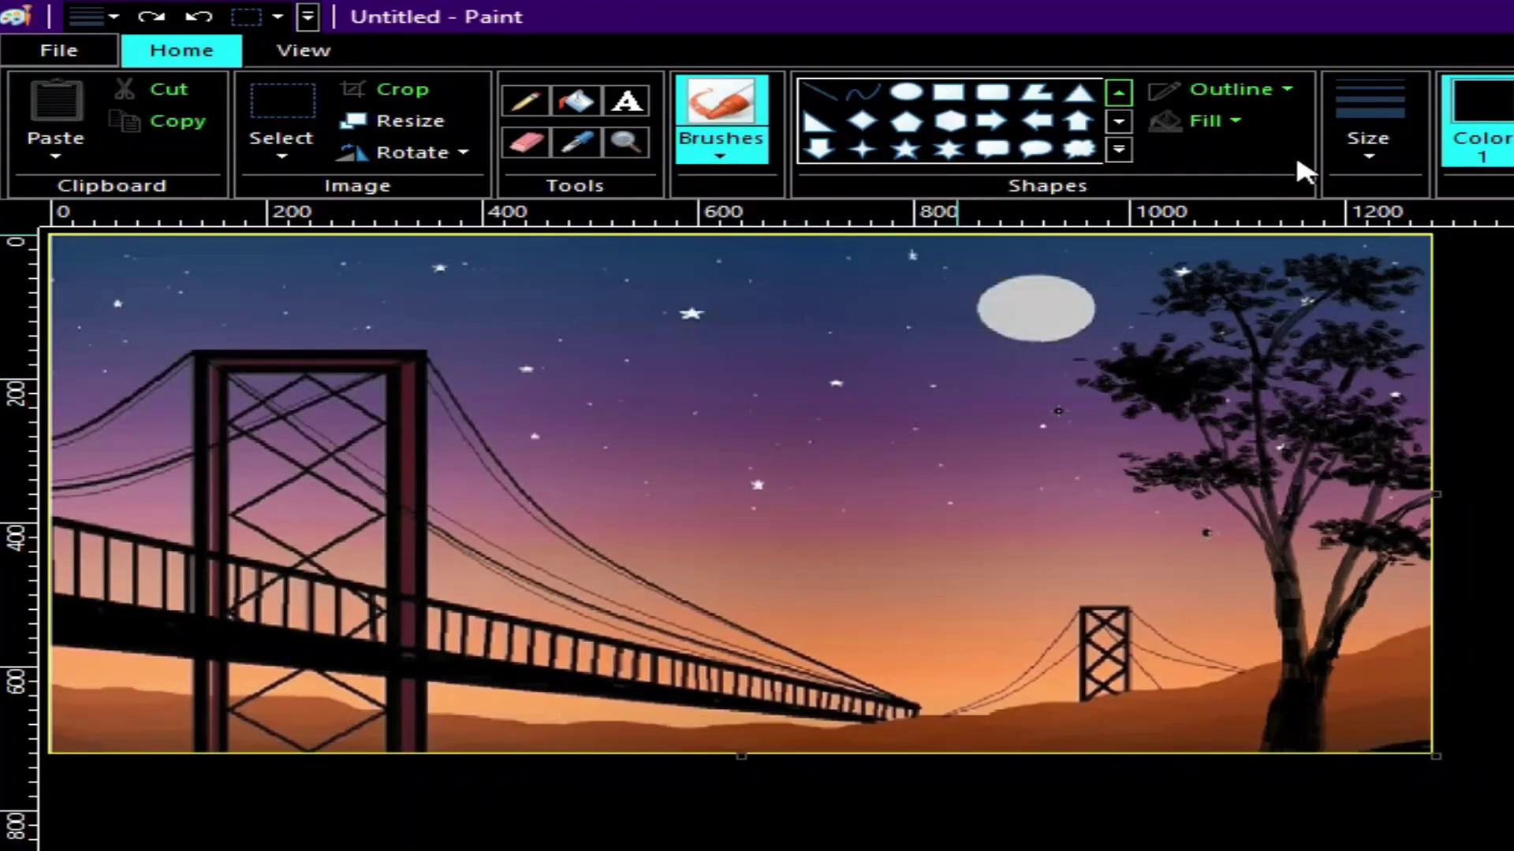
left_click(1385, 167)
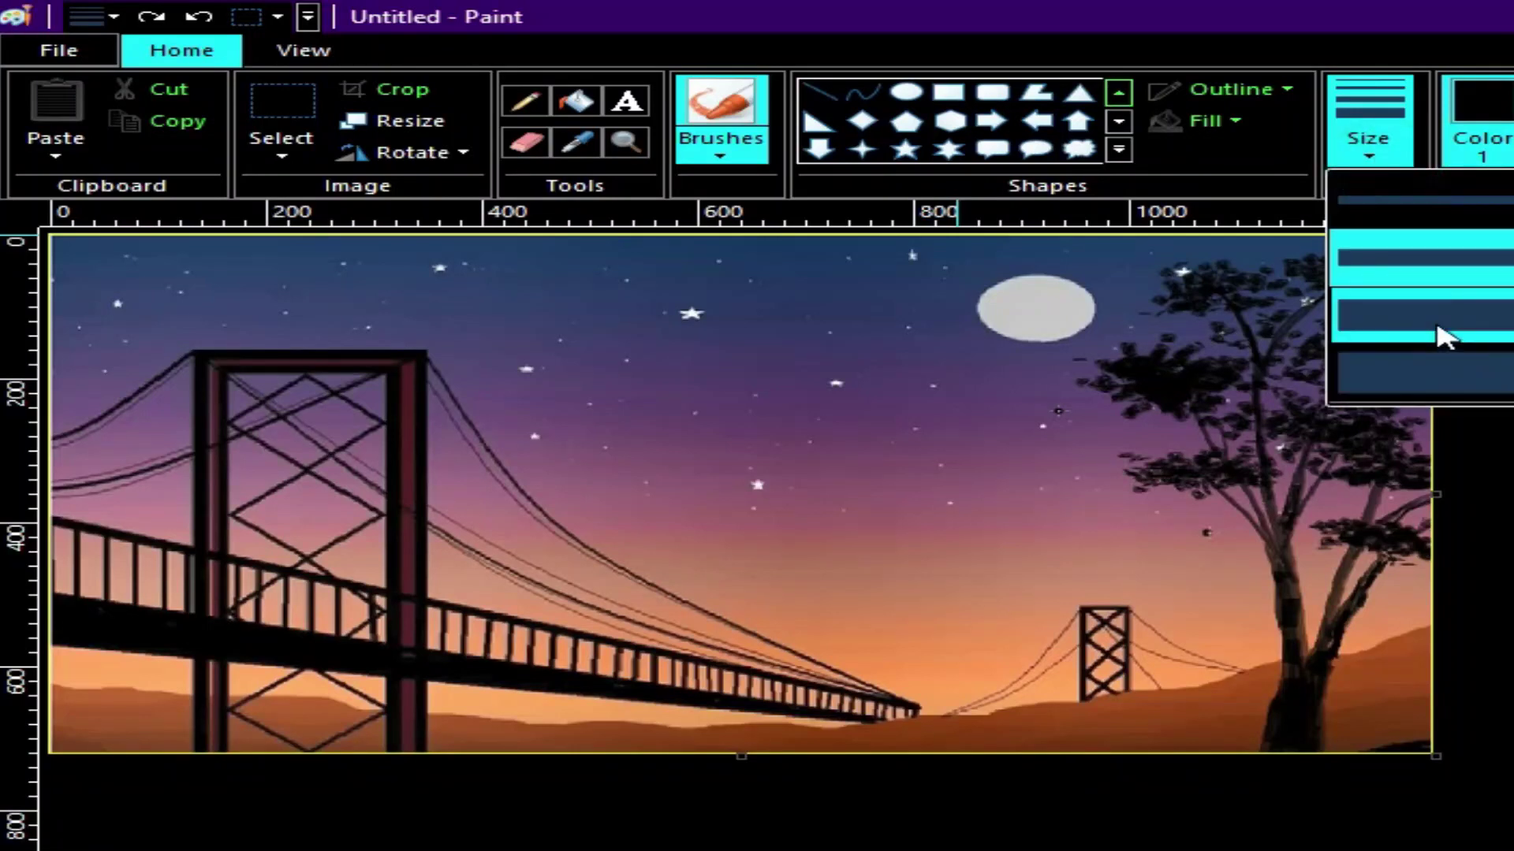
left_click(1443, 337)
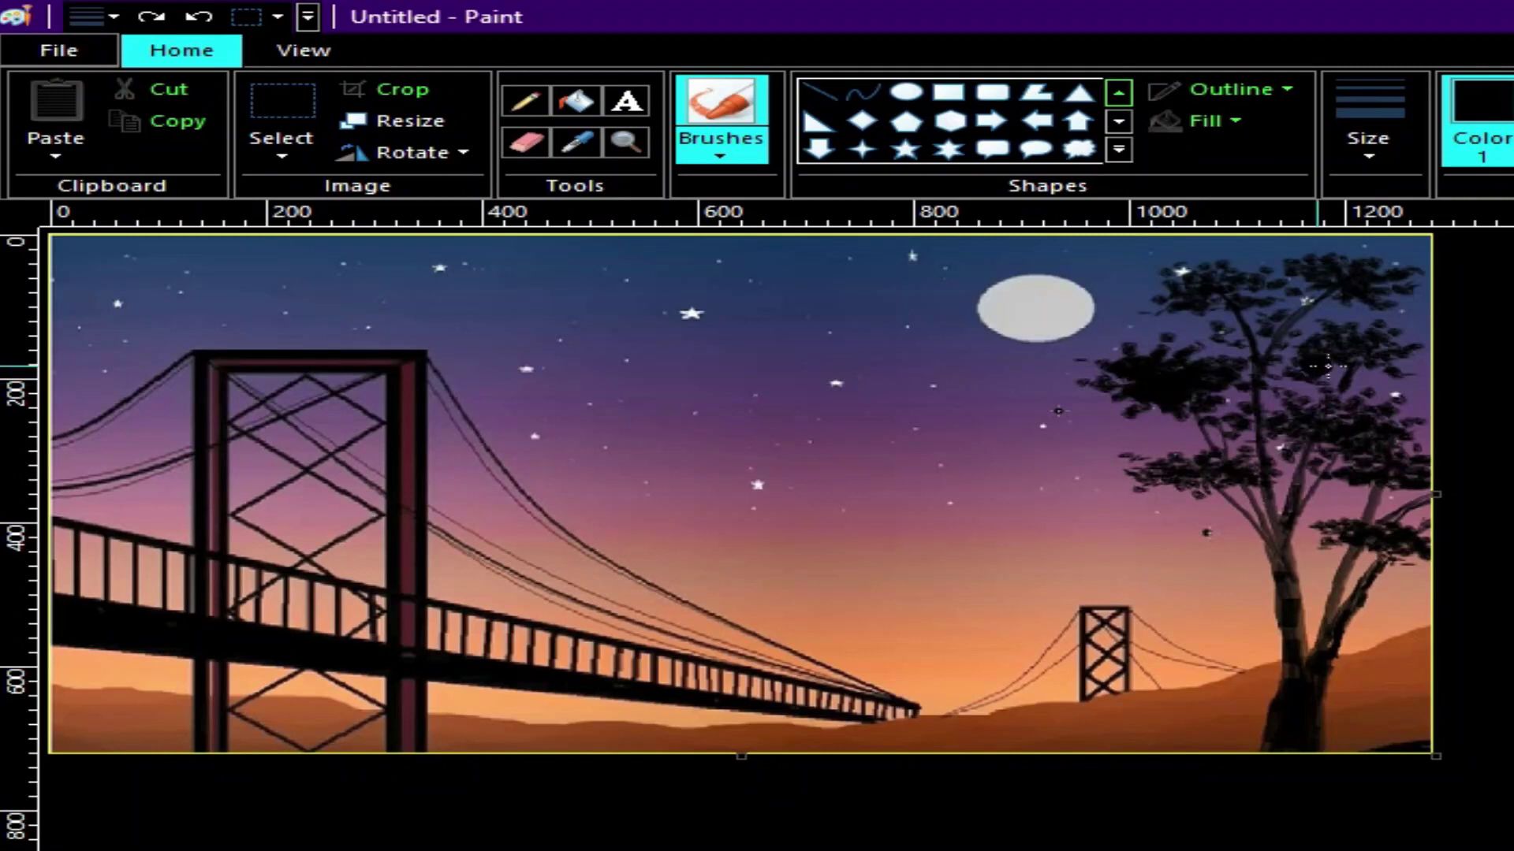
left_click(1246, 284)
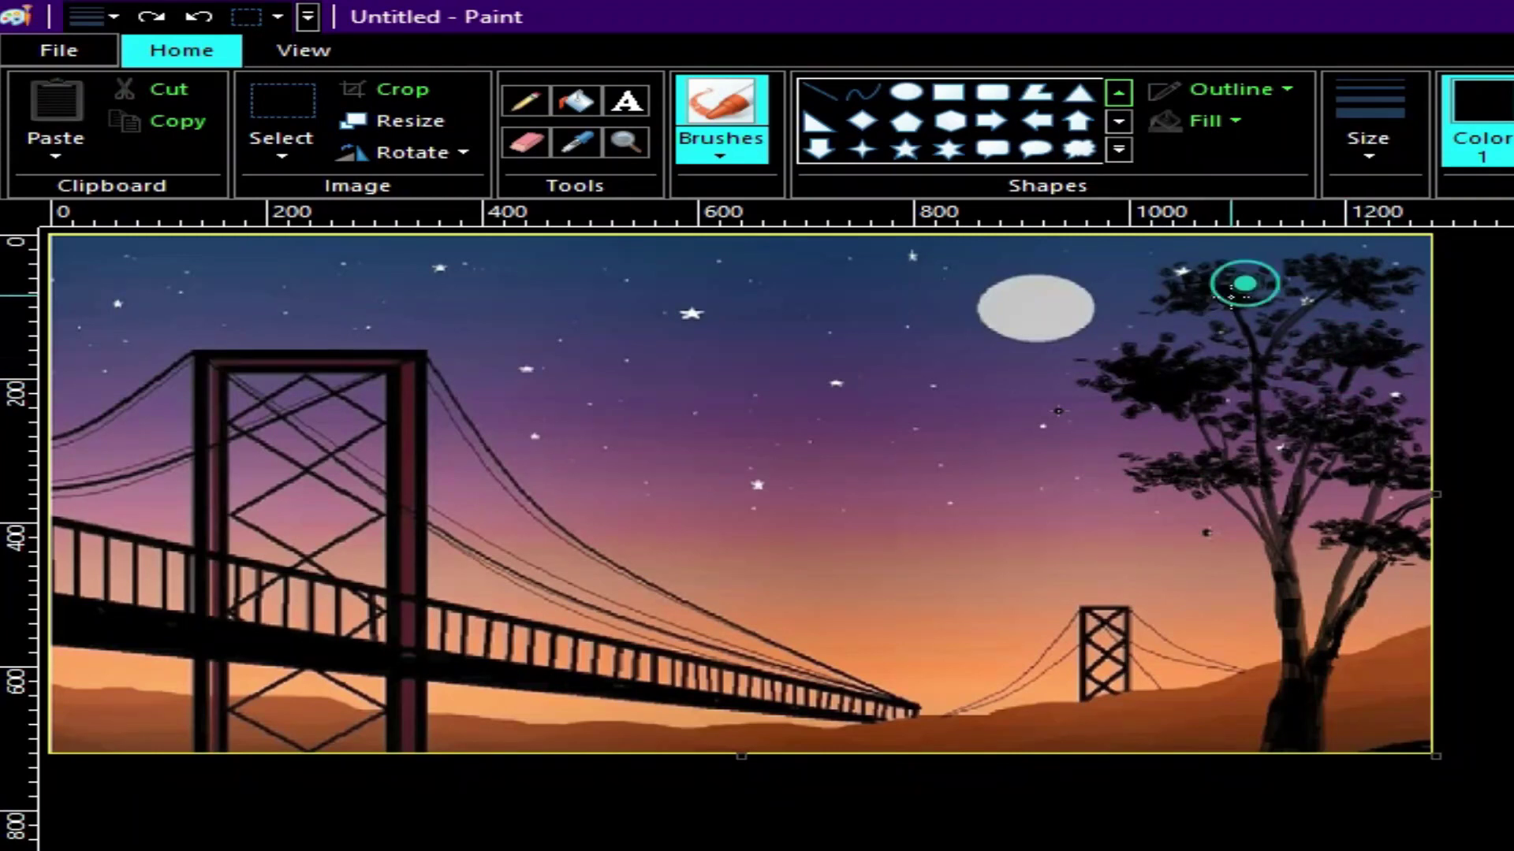
left_click(1350, 287)
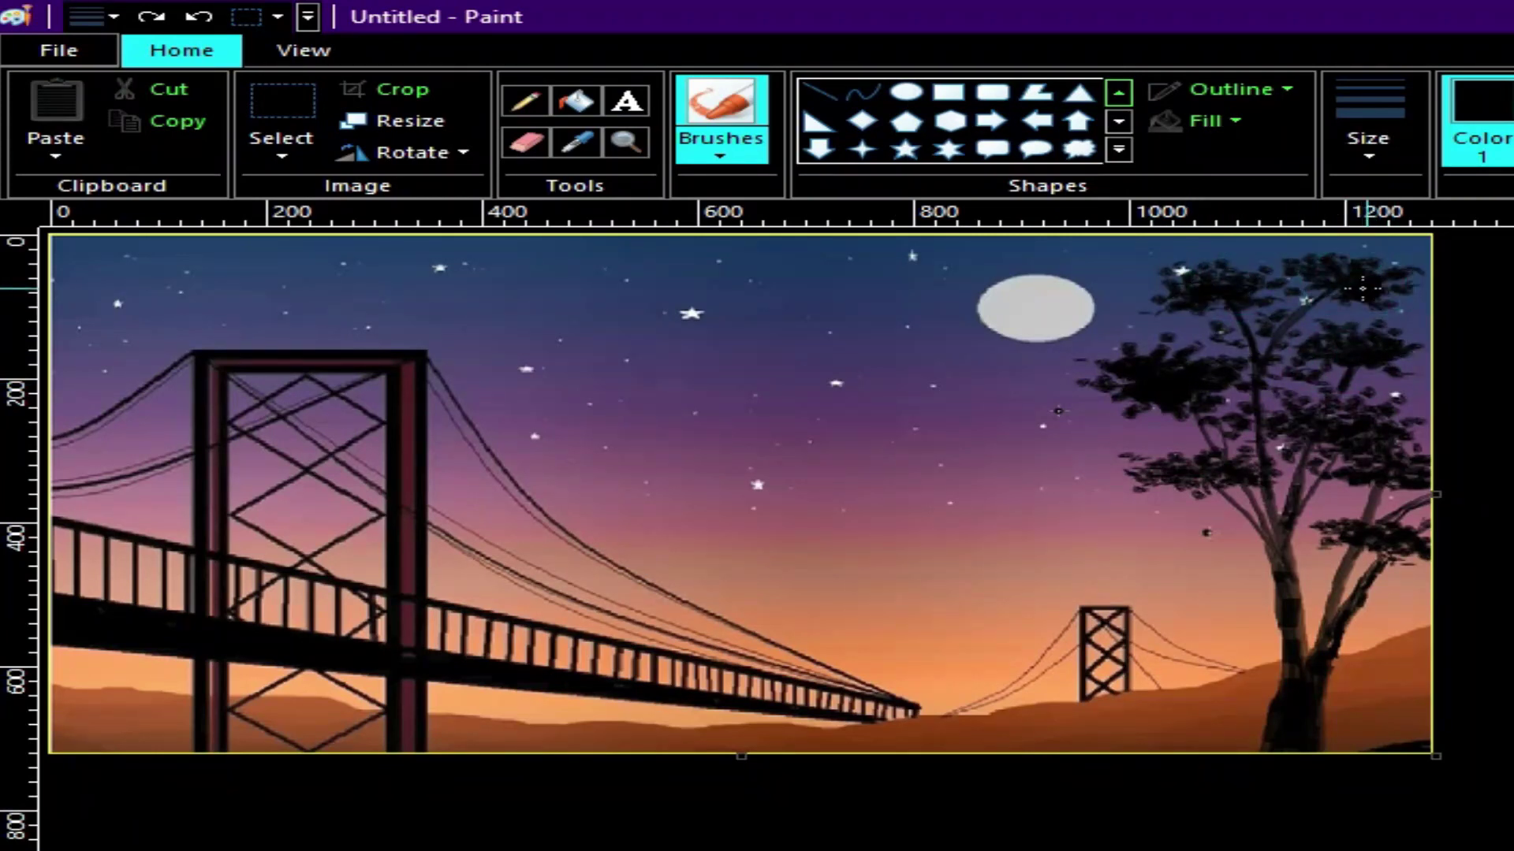
left_click(1381, 464)
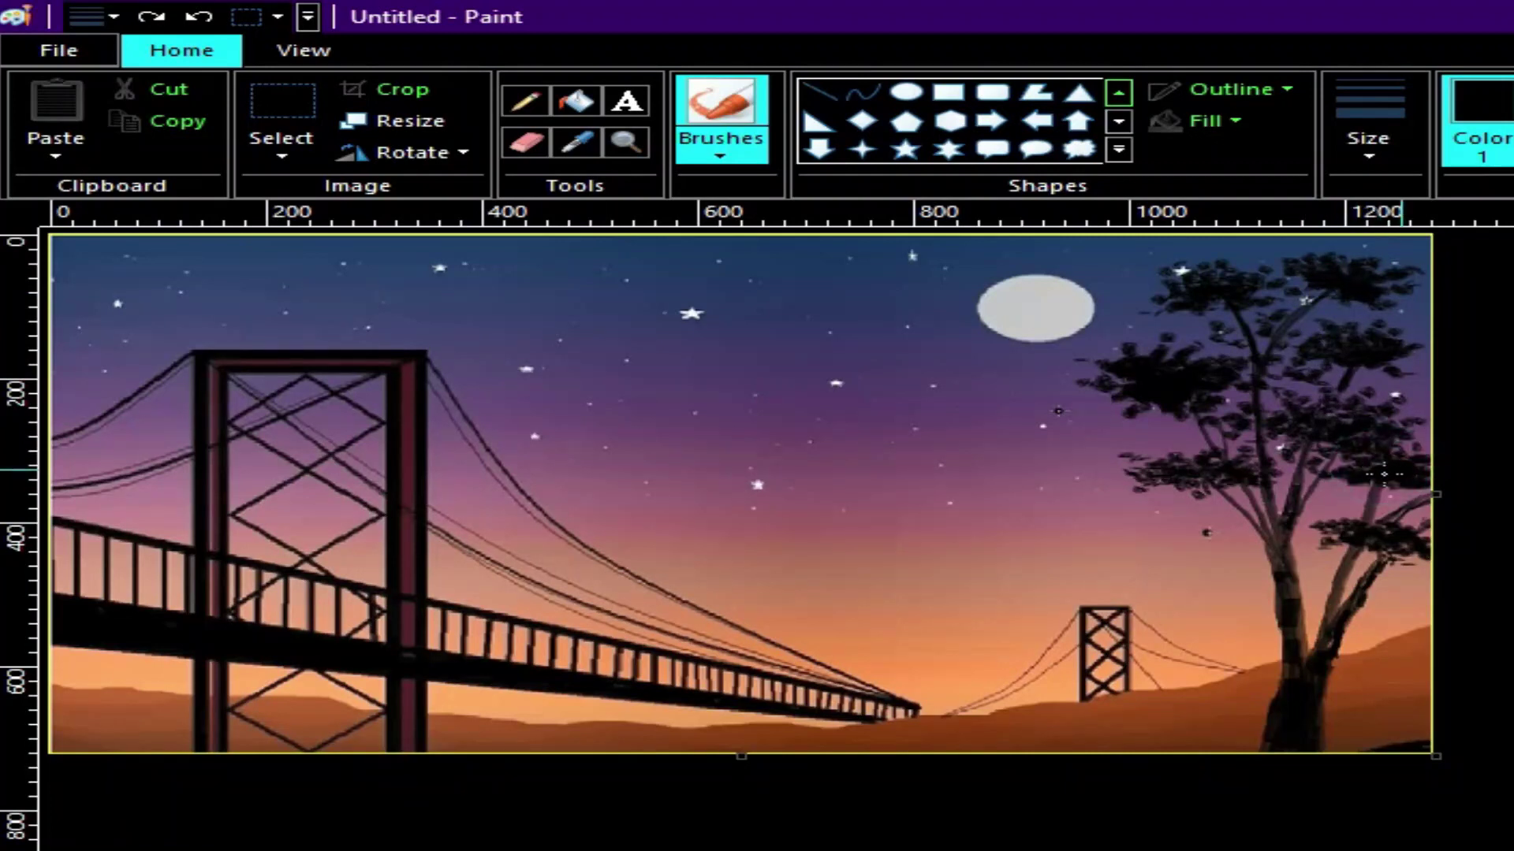
Switch to the Airbrush at its thickest size and spray black foliage over the two treetop clusters and the upper right cluster
left_click(714, 158)
left_click(980, 197)
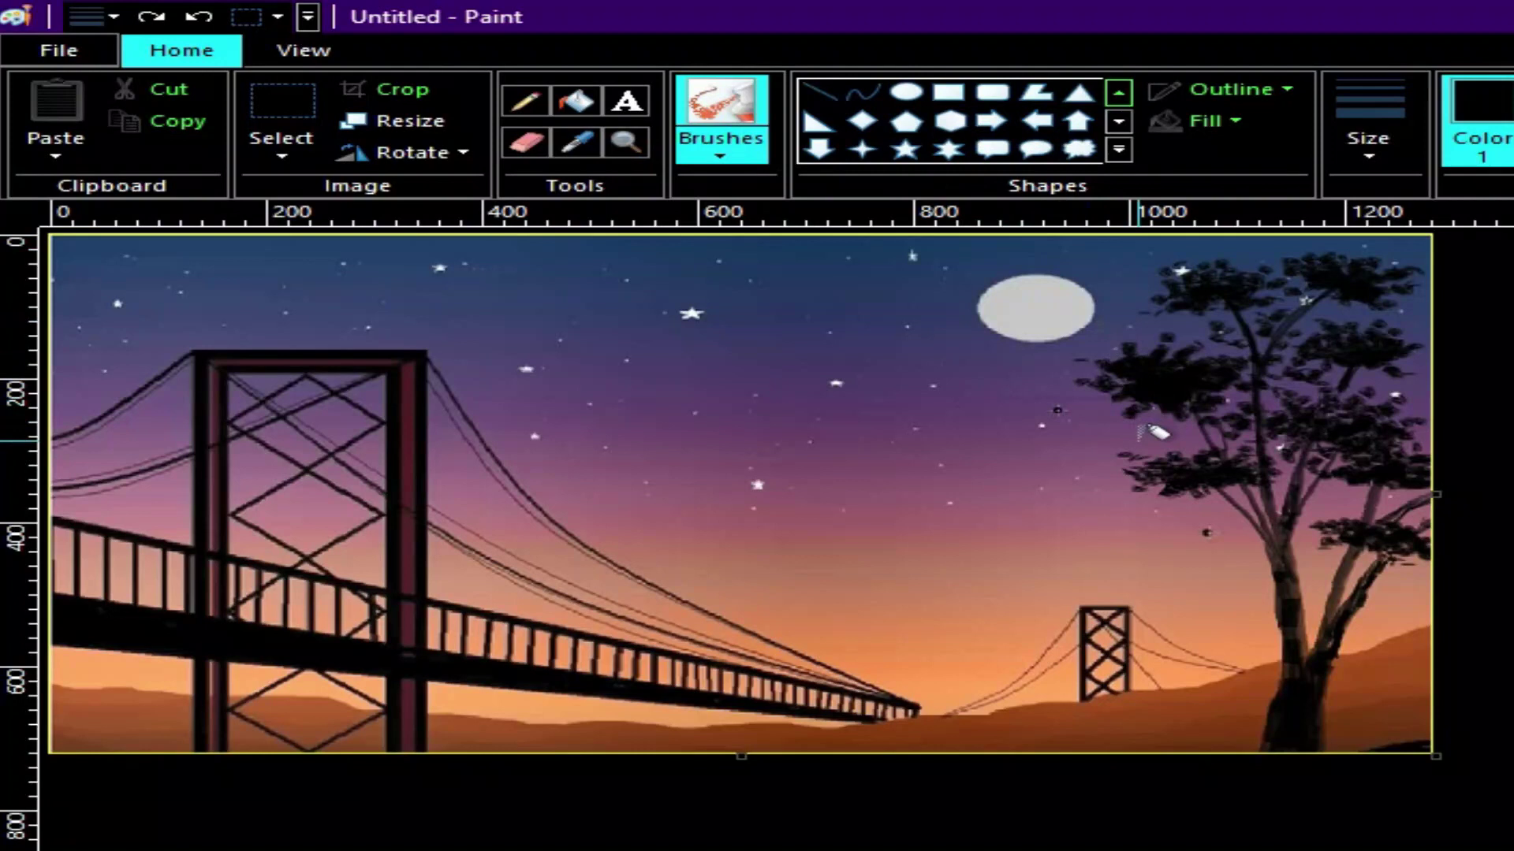
left_click(1385, 171)
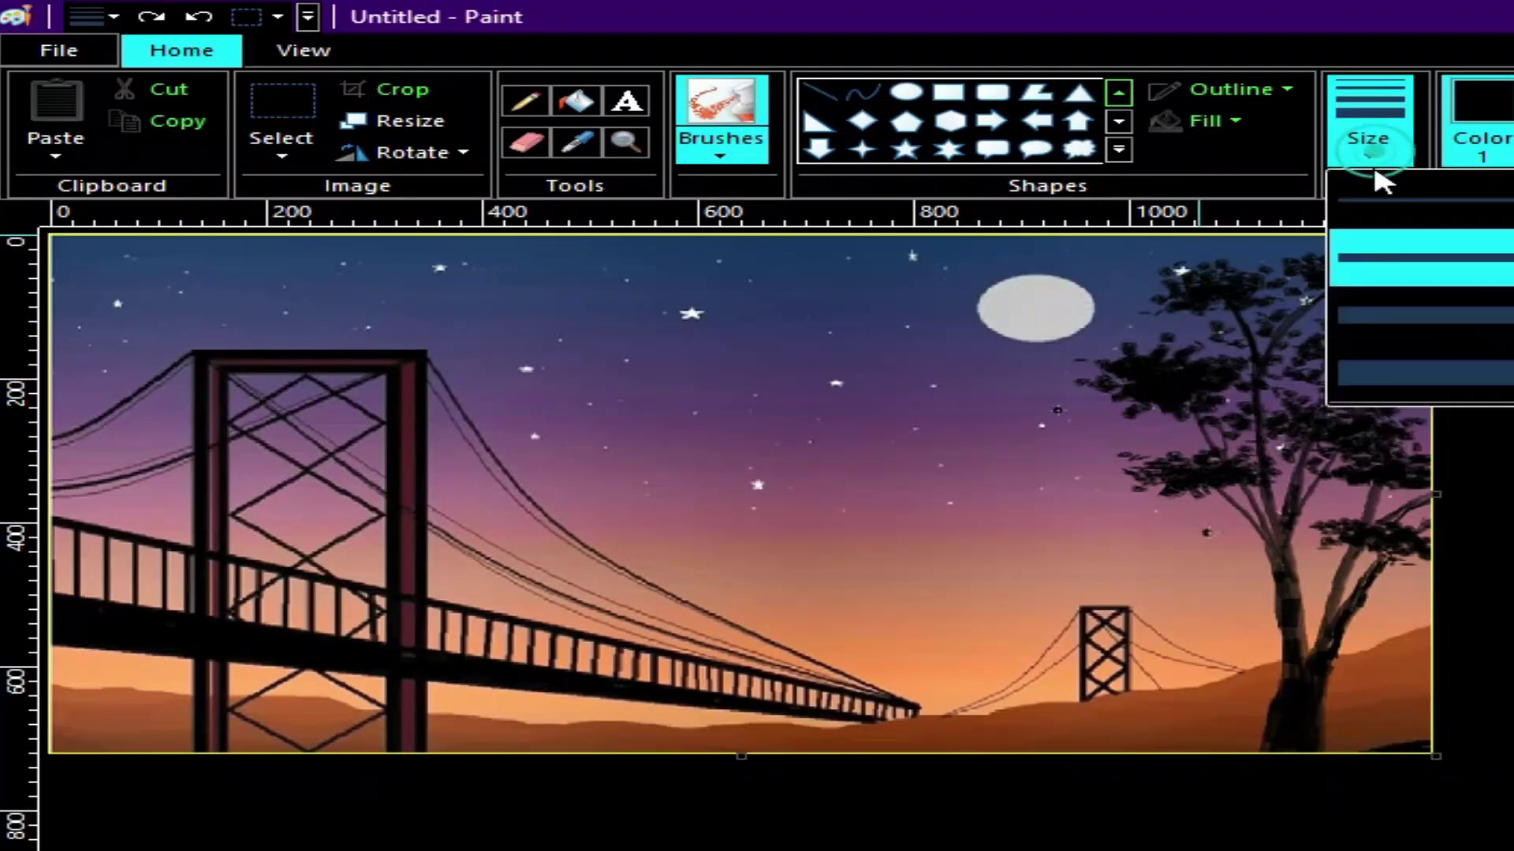
left_click(1439, 380)
mouse_move(1250, 265)
left_mouse_down()
mouse_move(1212, 255)
mouse_move(1159, 292)
mouse_move(1200, 249)
mouse_move(1272, 284)
left_mouse_up()
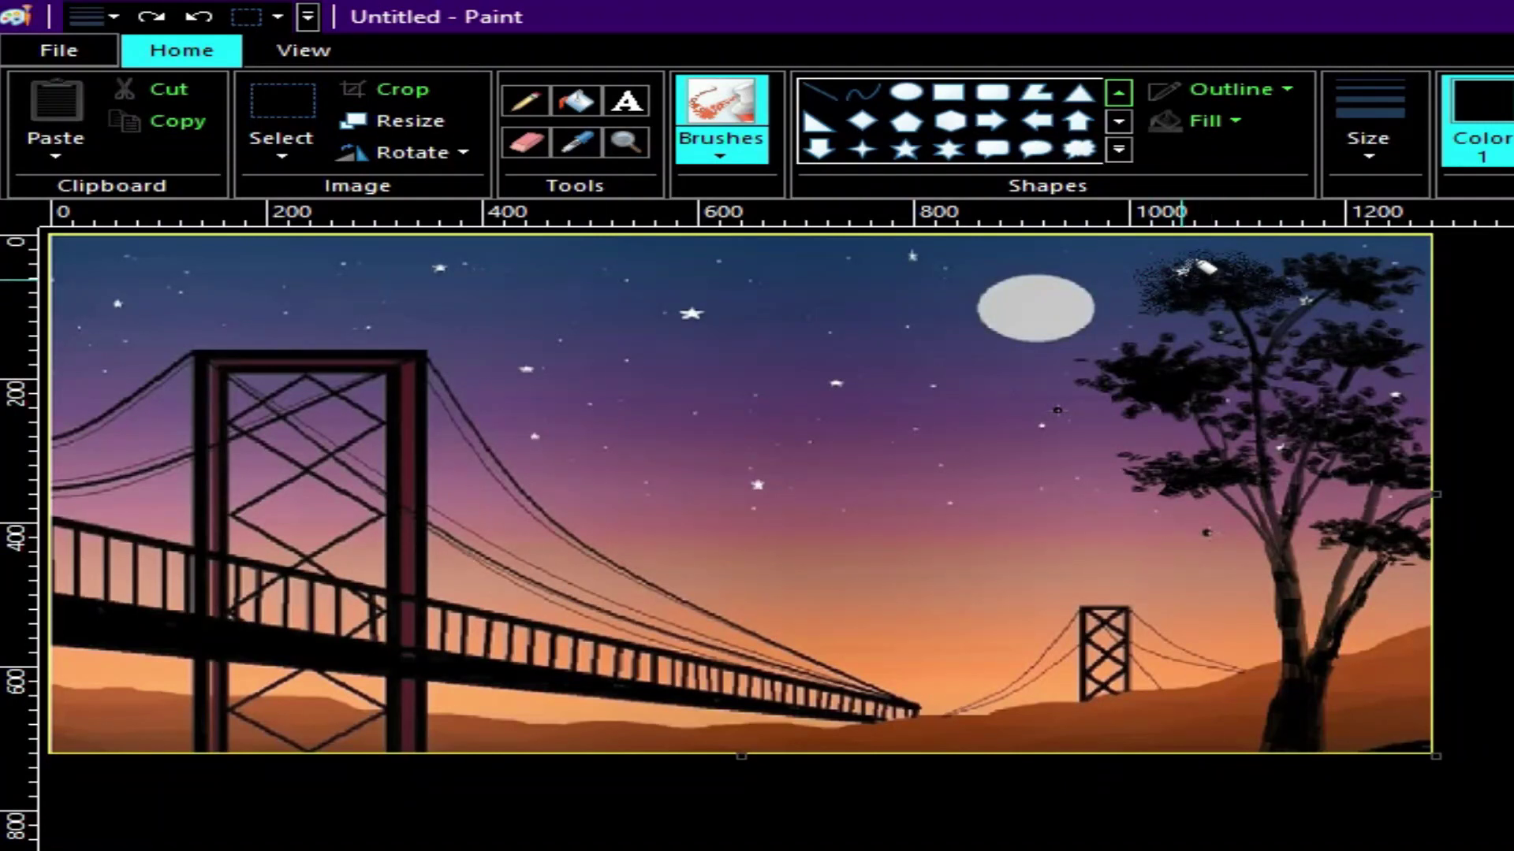
mouse_move(1166, 276)
left_mouse_down()
mouse_move(1140, 295)
mouse_move(1181, 308)
left_mouse_up()
mouse_move(1403, 272)
left_mouse_down()
mouse_move(1289, 252)
mouse_move(1405, 264)
mouse_move(1414, 229)
mouse_move(1385, 241)
mouse_move(1411, 283)
mouse_move(1422, 277)
mouse_move(1366, 298)
left_mouse_up()
mouse_move(1376, 354)
left_mouse_down()
mouse_move(1390, 317)
mouse_move(1292, 331)
left_mouse_up()
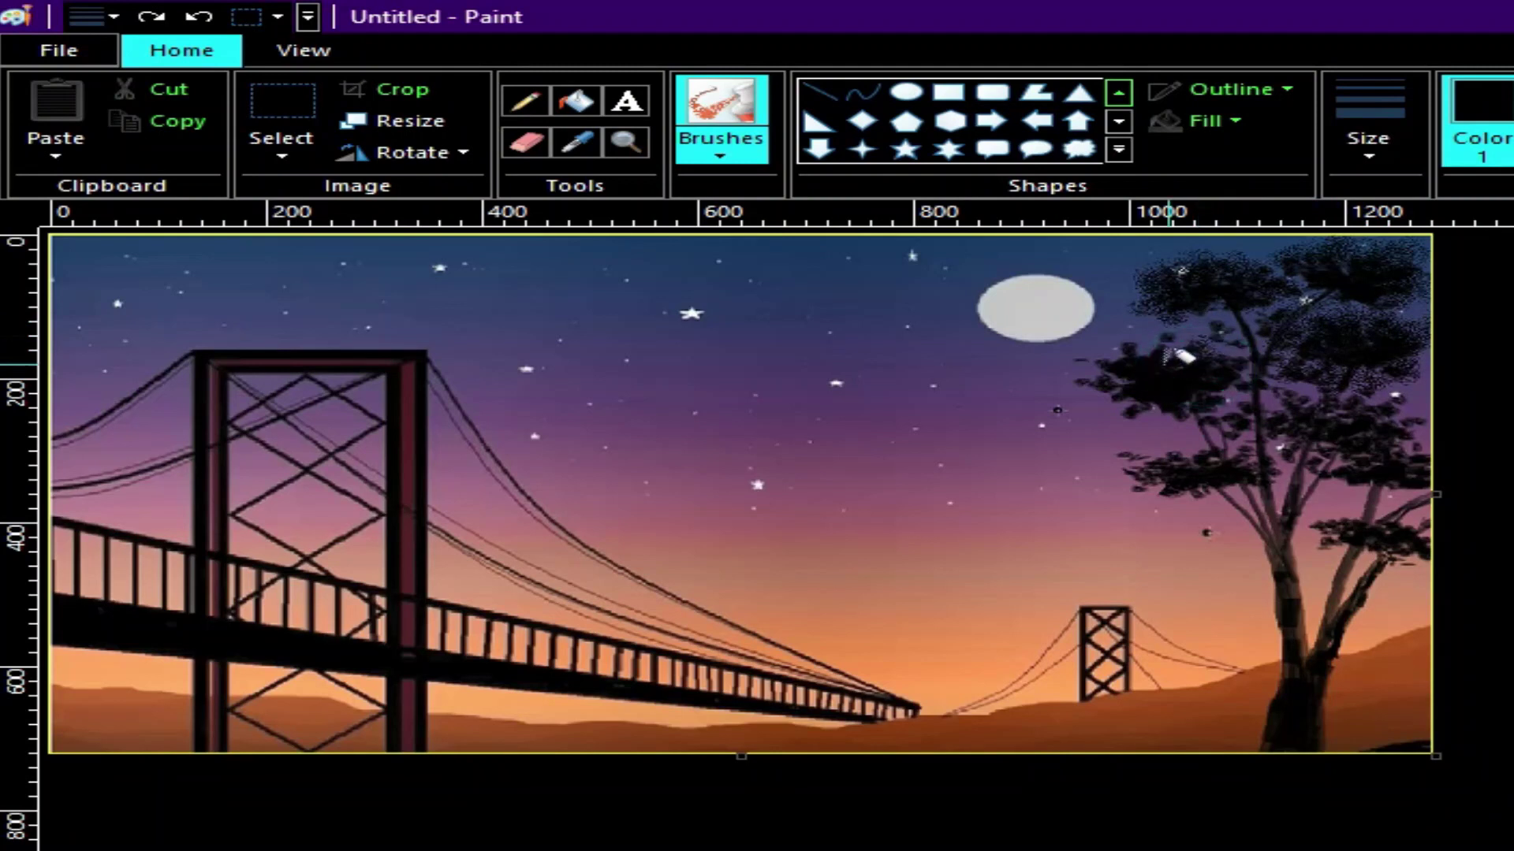
Spray dense black foliage over the two clusters on the tree's left side, widening them outward
mouse_move(1133, 338)
left_mouse_down()
mouse_move(1089, 351)
mouse_move(1103, 372)
mouse_move(1140, 370)
left_mouse_up()
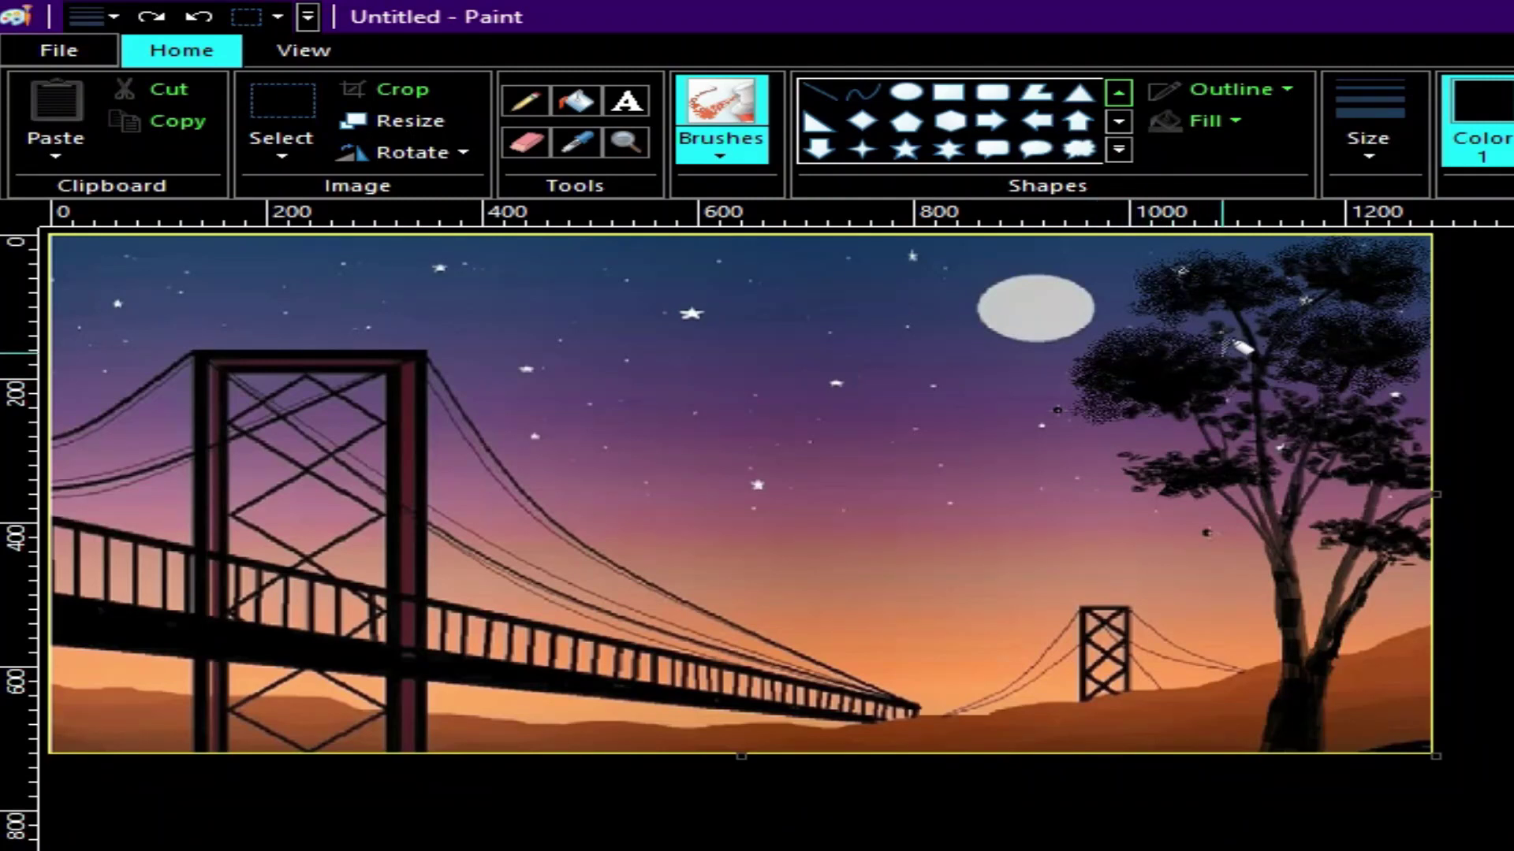
mouse_move(1131, 325)
left_mouse_down()
mouse_move(1092, 344)
mouse_move(1133, 377)
mouse_move(1156, 372)
left_mouse_up()
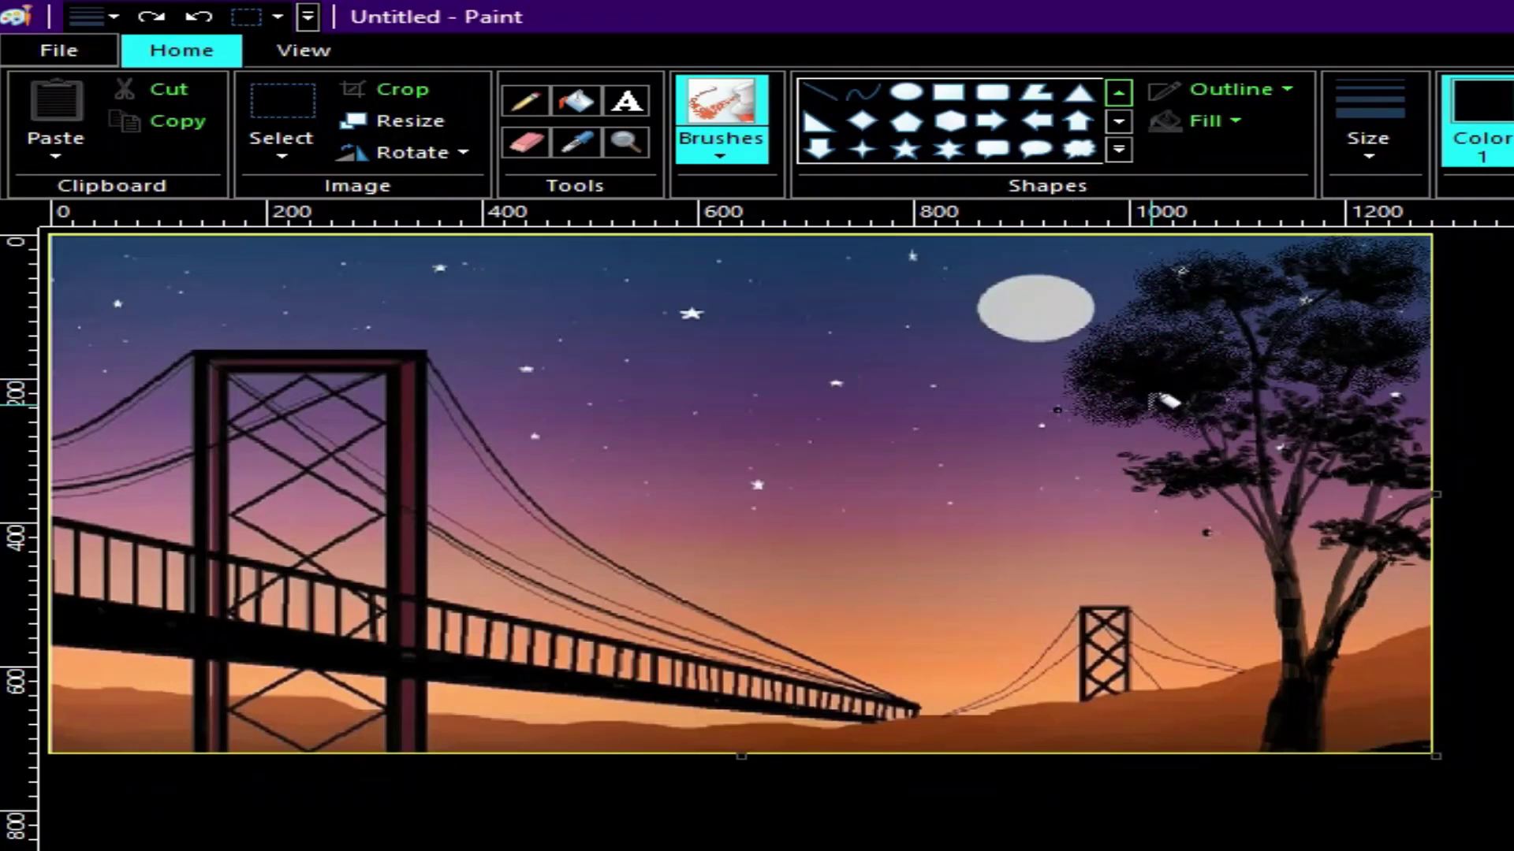
mouse_move(1227, 479)
left_mouse_down()
mouse_move(1181, 478)
mouse_move(1160, 445)
mouse_move(1126, 442)
mouse_move(1139, 493)
mouse_move(1226, 440)
mouse_move(1159, 432)
mouse_move(1301, 467)
mouse_move(1258, 421)
mouse_move(1219, 454)
mouse_move(1218, 497)
mouse_move(1175, 498)
mouse_move(1230, 489)
mouse_move(1155, 467)
mouse_move(1254, 462)
left_mouse_up()
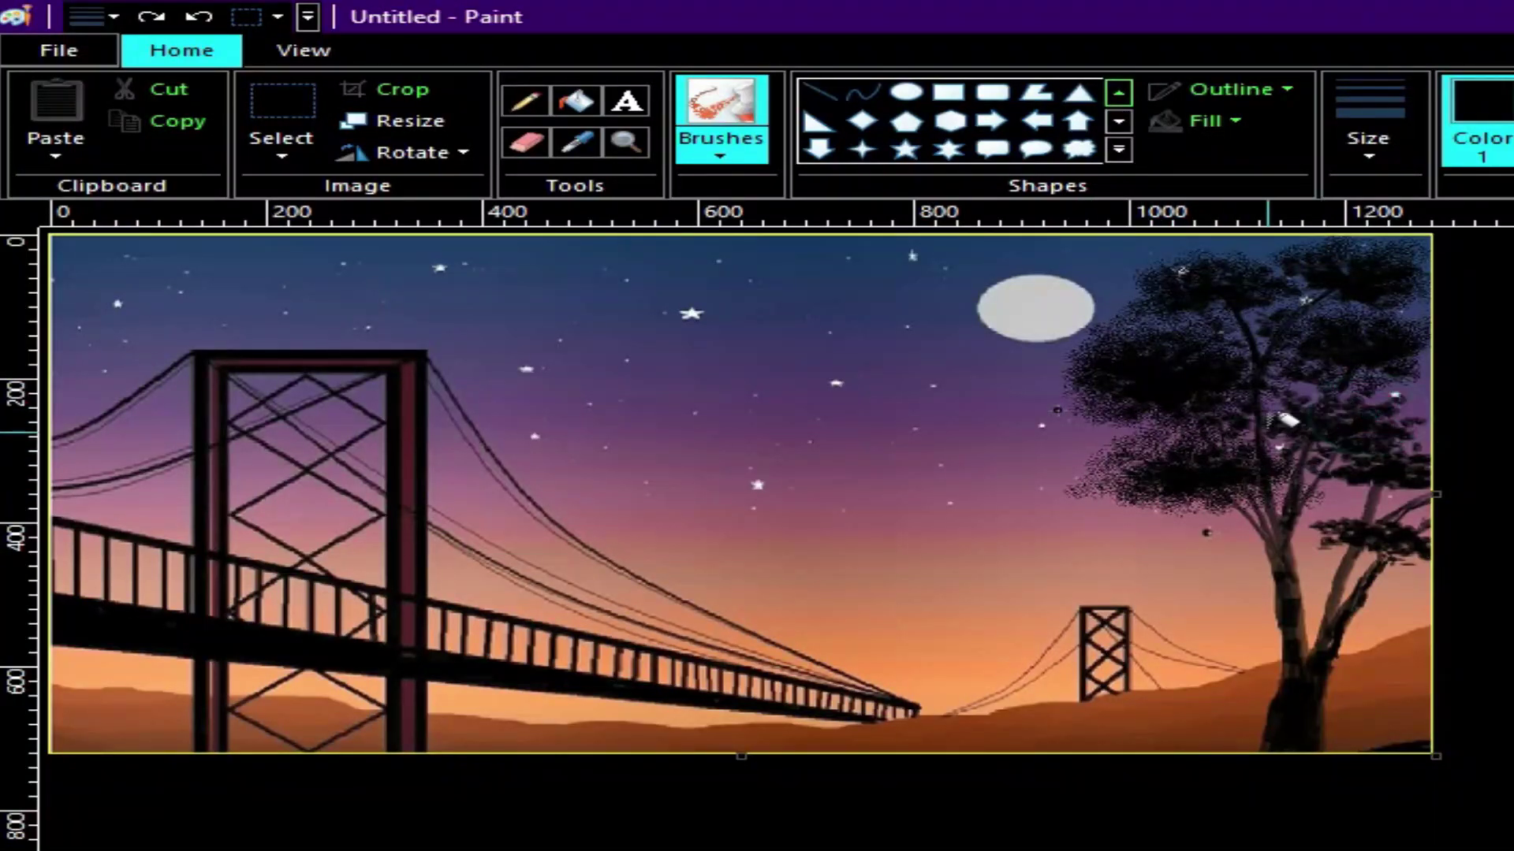
Spray black foliage across the tree's centre and middle right clusters out to the canvas edge
mouse_move(1346, 383)
left_mouse_down()
mouse_move(1266, 398)
mouse_move(1319, 397)
left_mouse_up()
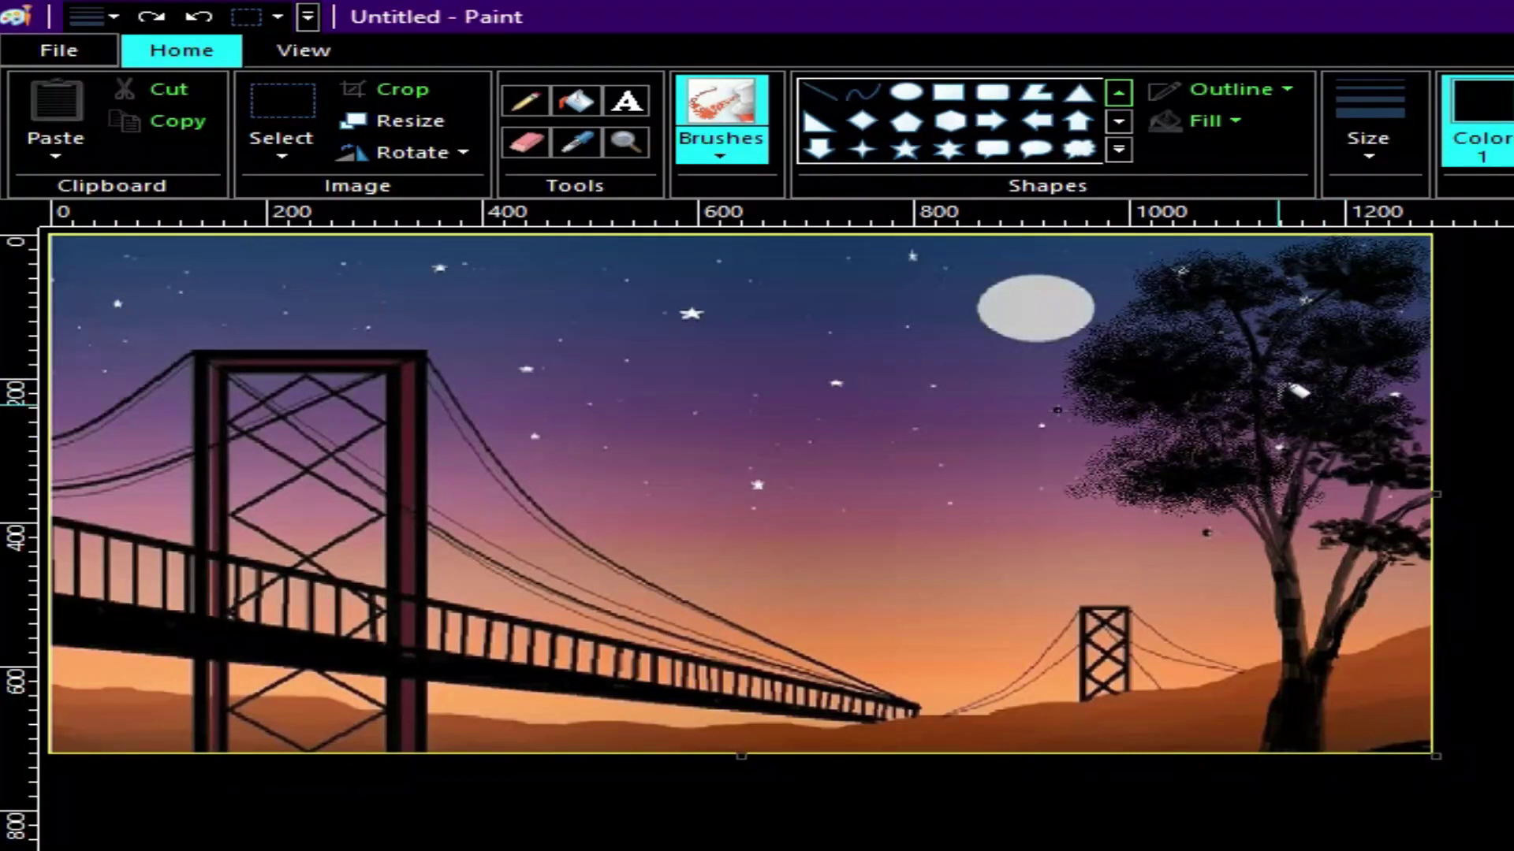
mouse_move(1360, 483)
left_mouse_down()
mouse_move(1333, 456)
mouse_move(1273, 461)
mouse_move(1421, 483)
mouse_move(1313, 467)
mouse_move(1415, 435)
left_mouse_up()
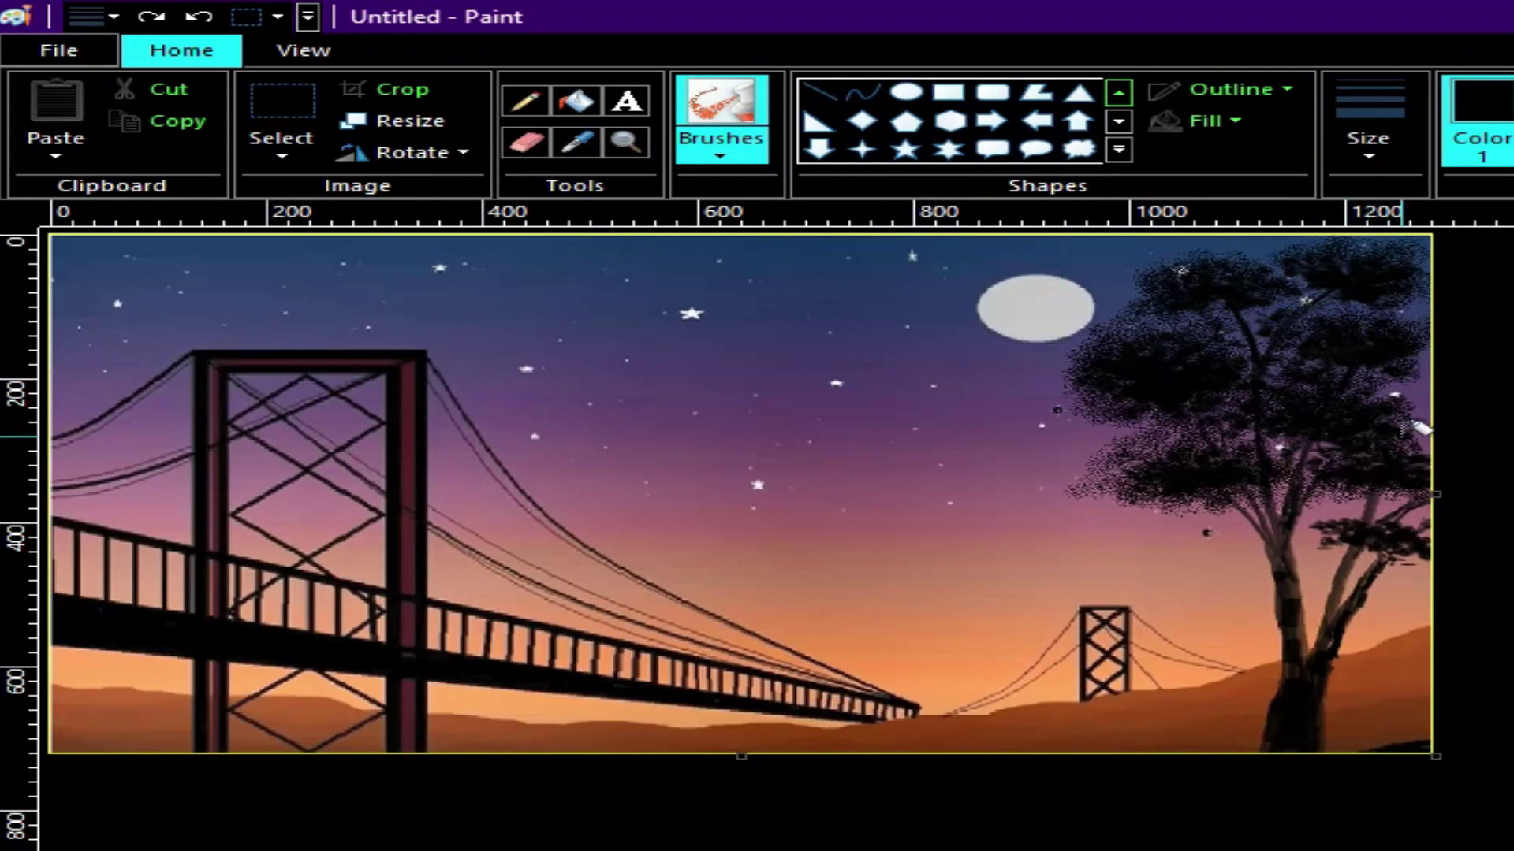
left_click(1415, 455)
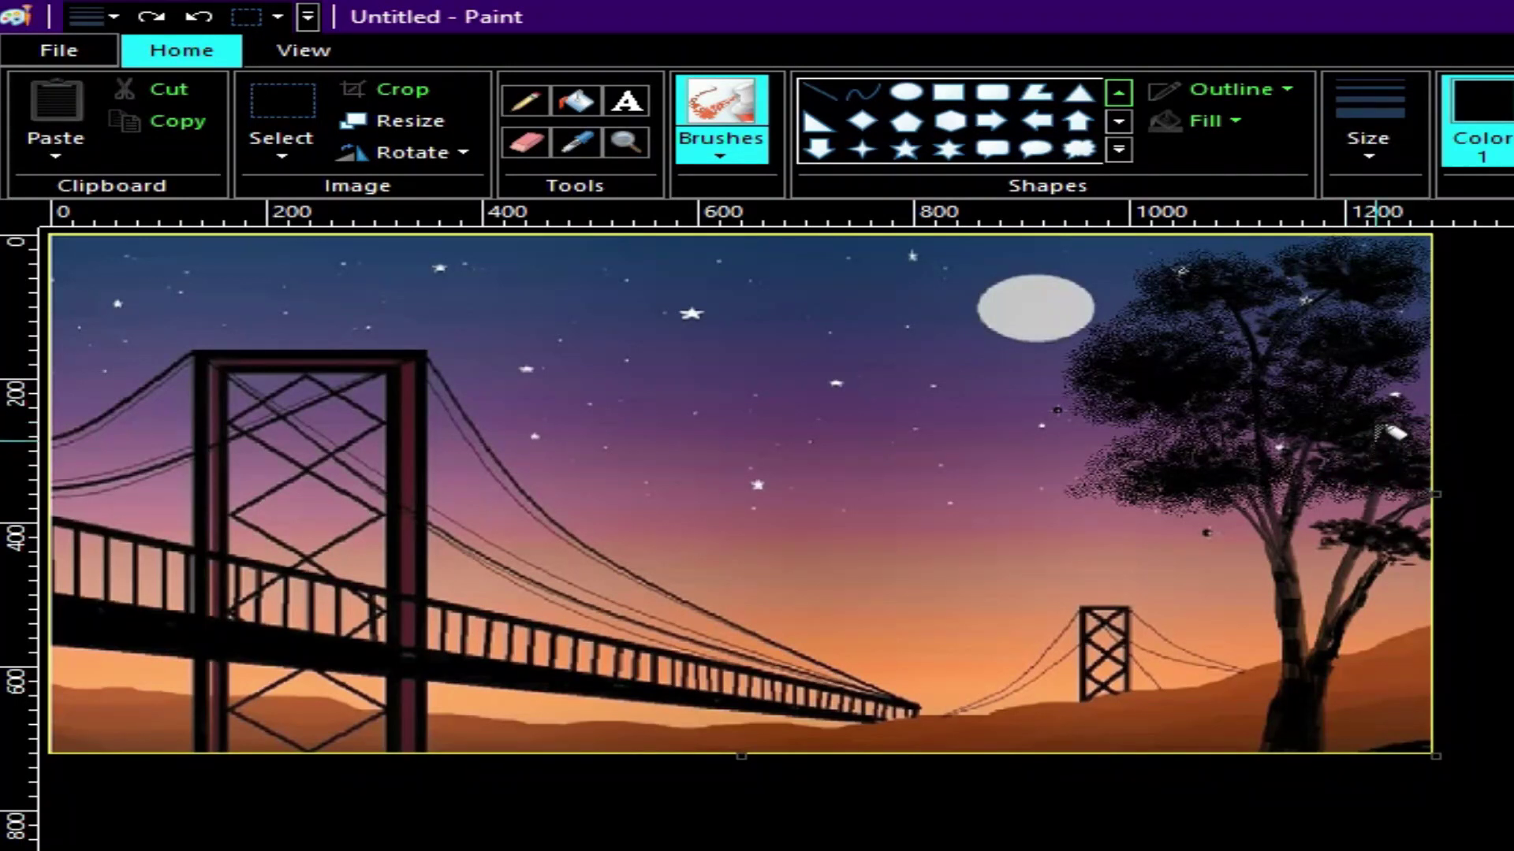
mouse_move(1394, 485)
left_mouse_down()
mouse_move(1410, 491)
mouse_move(1343, 490)
left_mouse_up()
Fill out the lowest right leaf cluster with black airbrush foliage around the right limb
mouse_move(1345, 576)
left_mouse_down()
mouse_move(1372, 561)
mouse_move(1340, 544)
mouse_move(1299, 555)
mouse_move(1443, 552)
mouse_move(1403, 513)
mouse_move(1324, 521)
mouse_move(1302, 546)
mouse_move(1343, 523)
left_mouse_up()
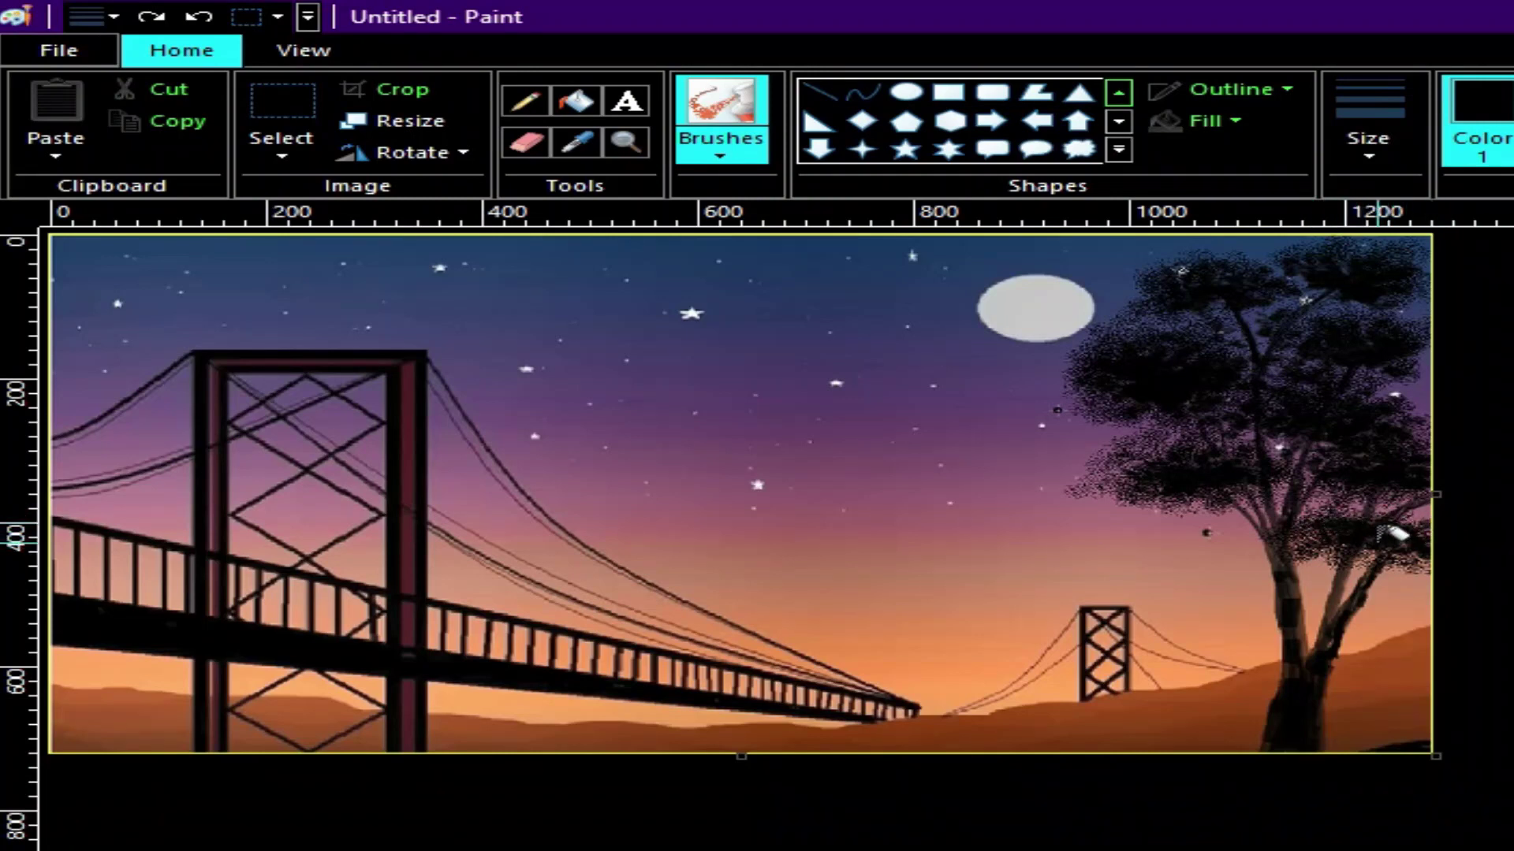
left_click_drag(1383, 540, 1355, 531)
left_click(1349, 541)
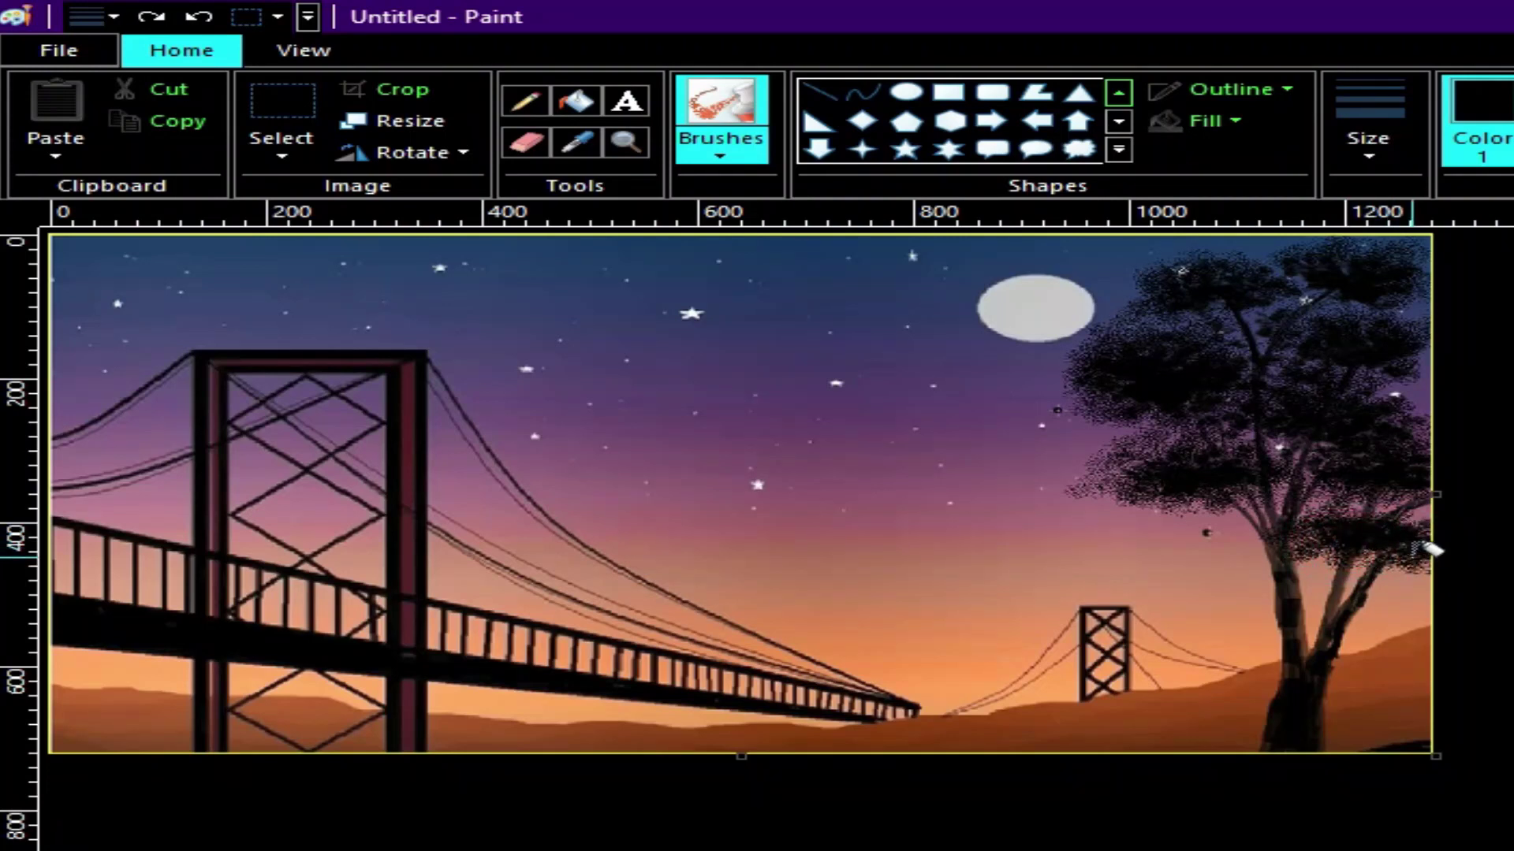
left_click(1407, 551)
Extend the canvas downward by about 70 px and fill the new blank strip with black
left_click_drag(741, 760, 748, 803)
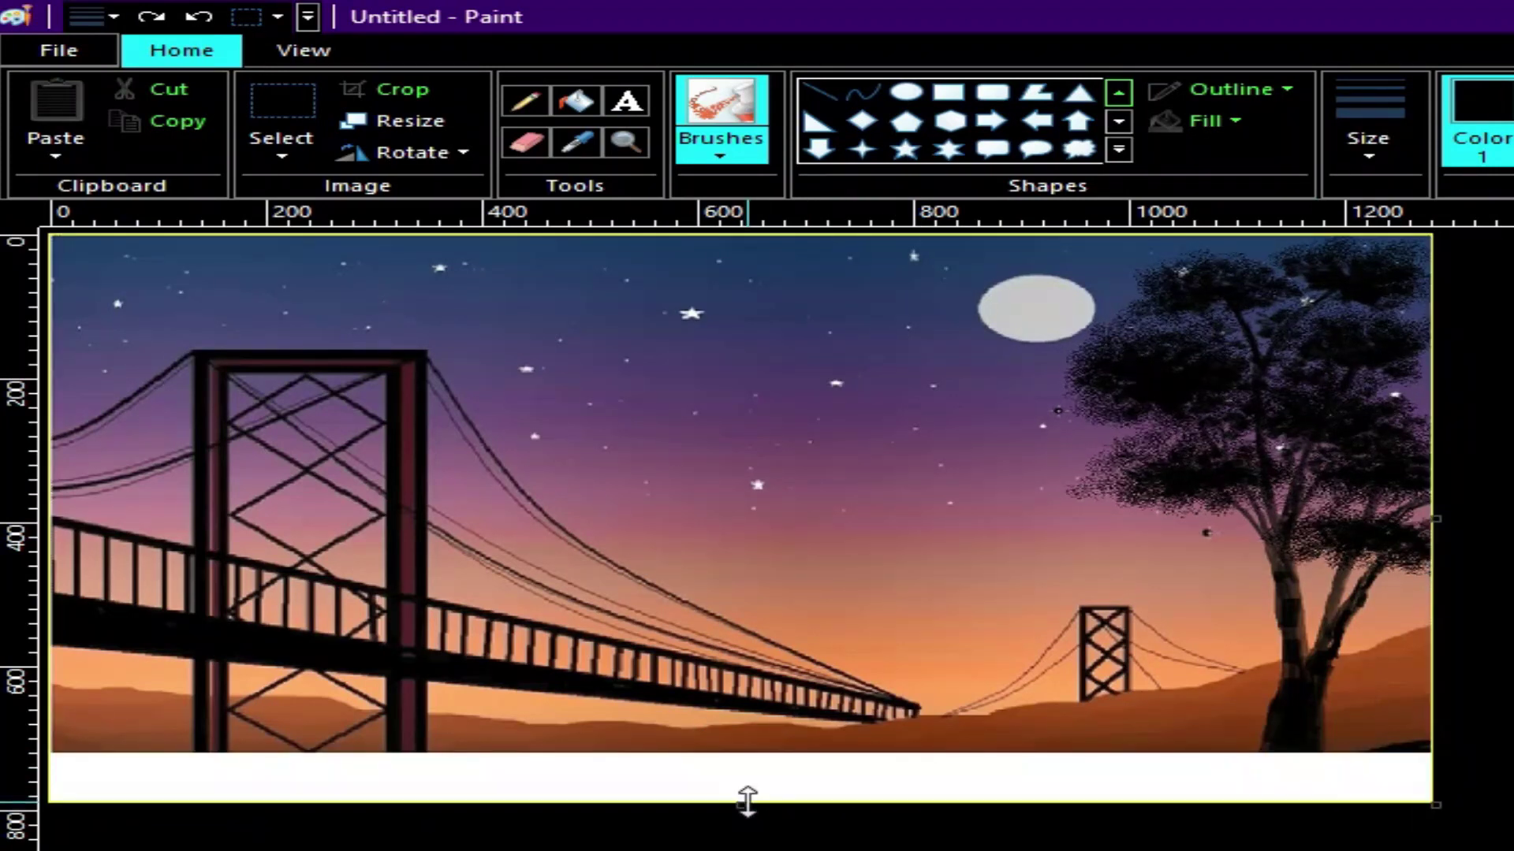
left_click(577, 104)
left_click(631, 765)
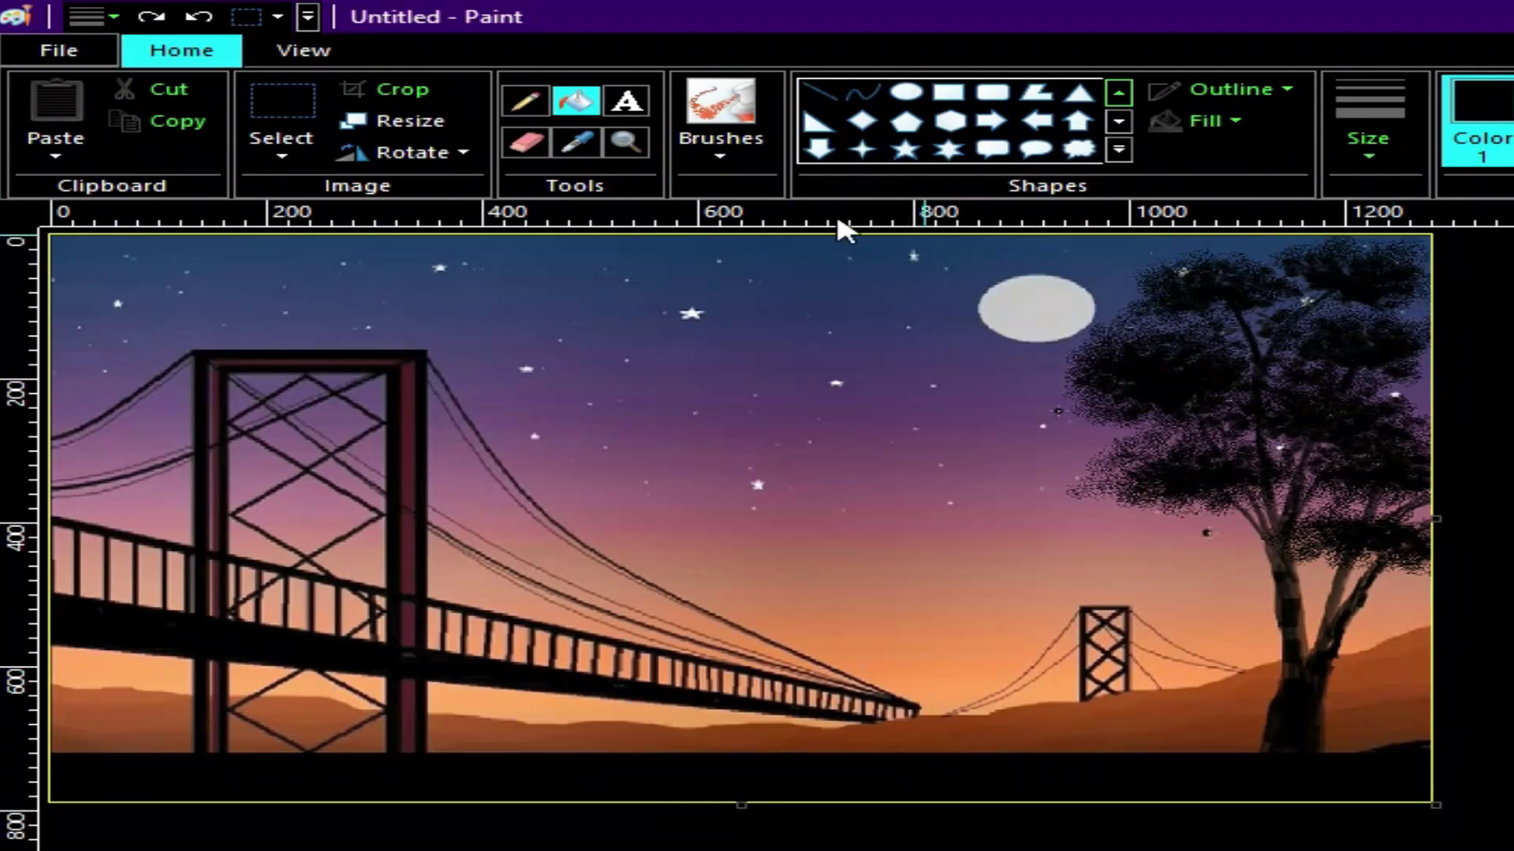
Paint uneven black ground with the Crayon brush around the tree's base, rising toward the right canvas edge
left_click(713, 157)
left_click(787, 248)
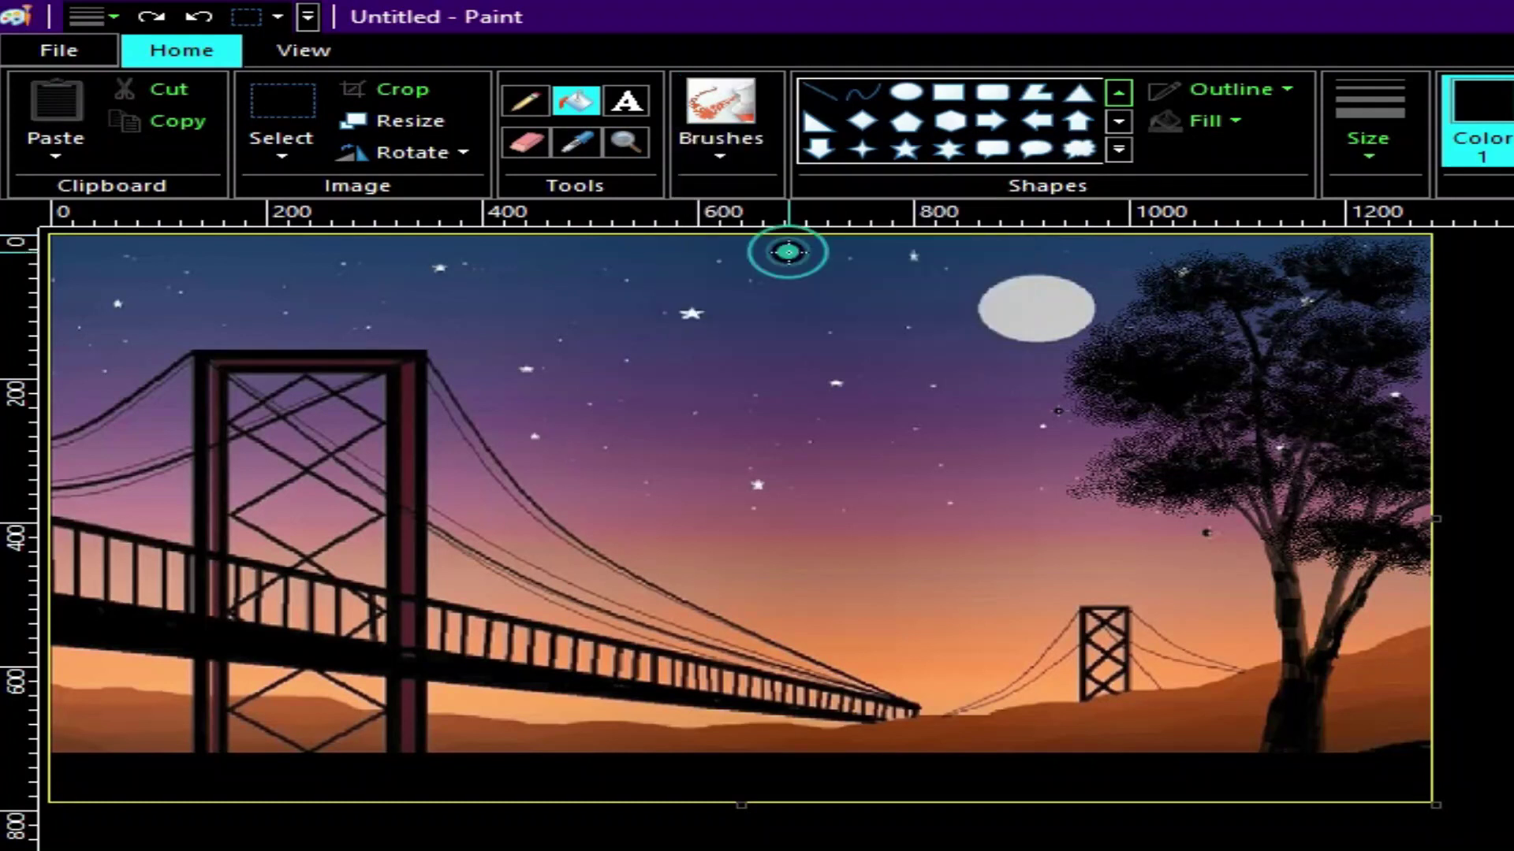
left_click_drag(1256, 764, 1213, 755)
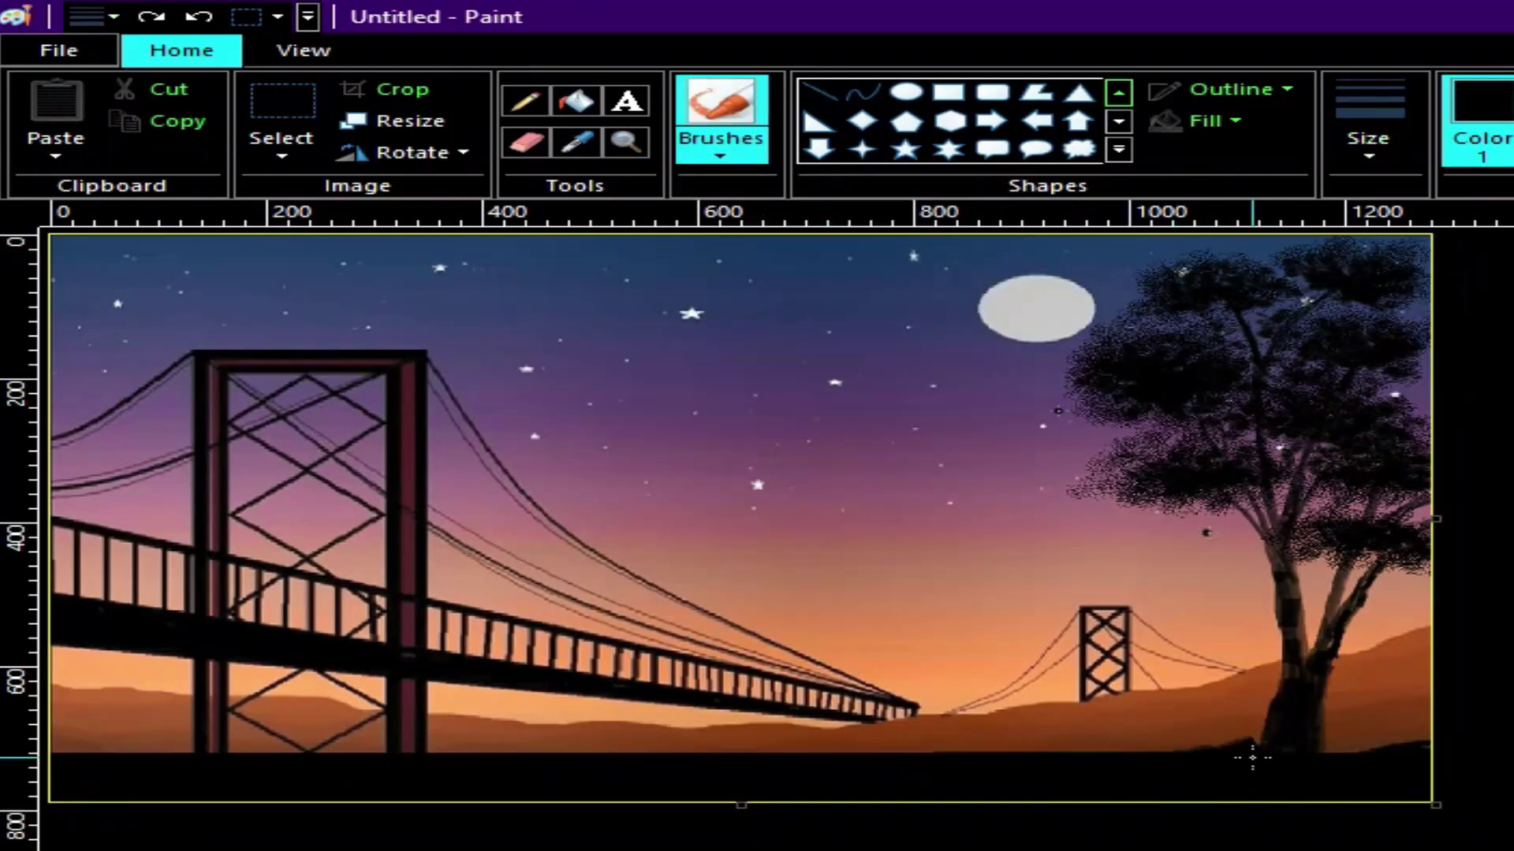
left_click_drag(1356, 742, 1432, 727)
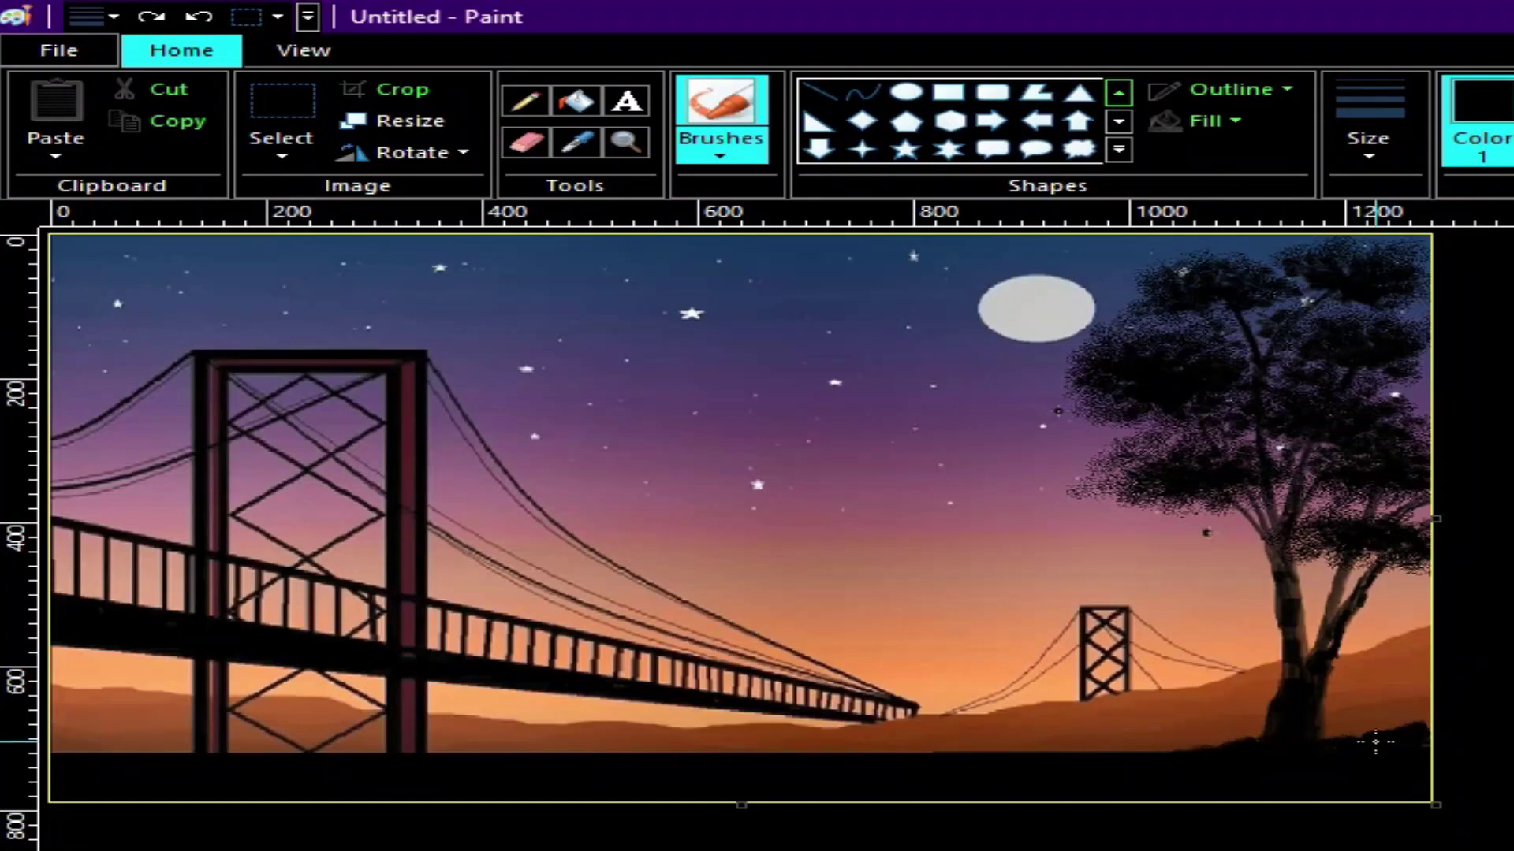
left_click(1101, 764)
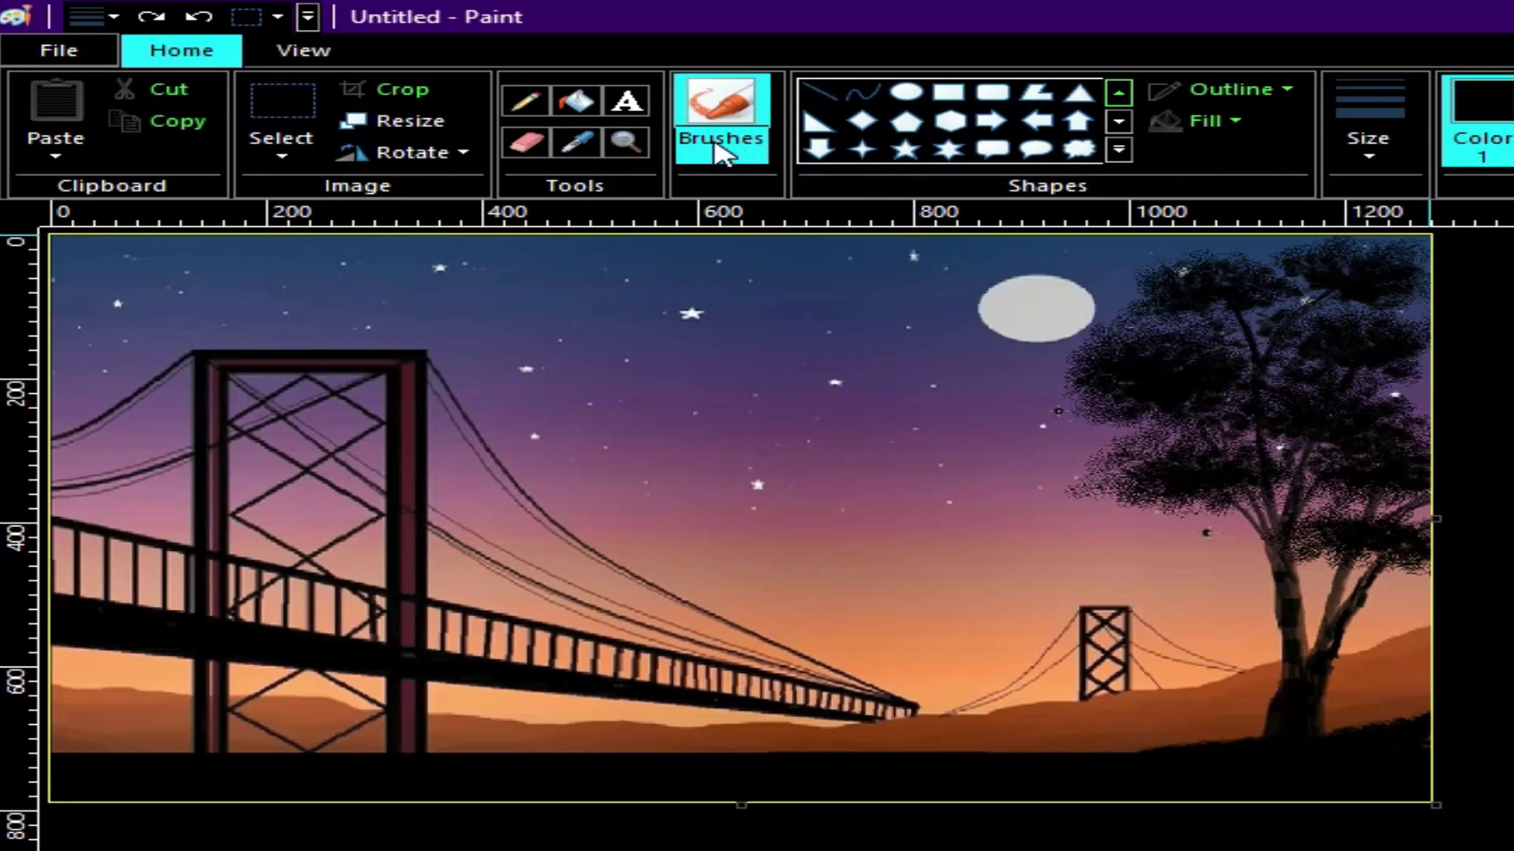
Paint thin black grass blades on the left side of the tree's base with the Watercolor brush at its thinnest size
left_click(524, 101)
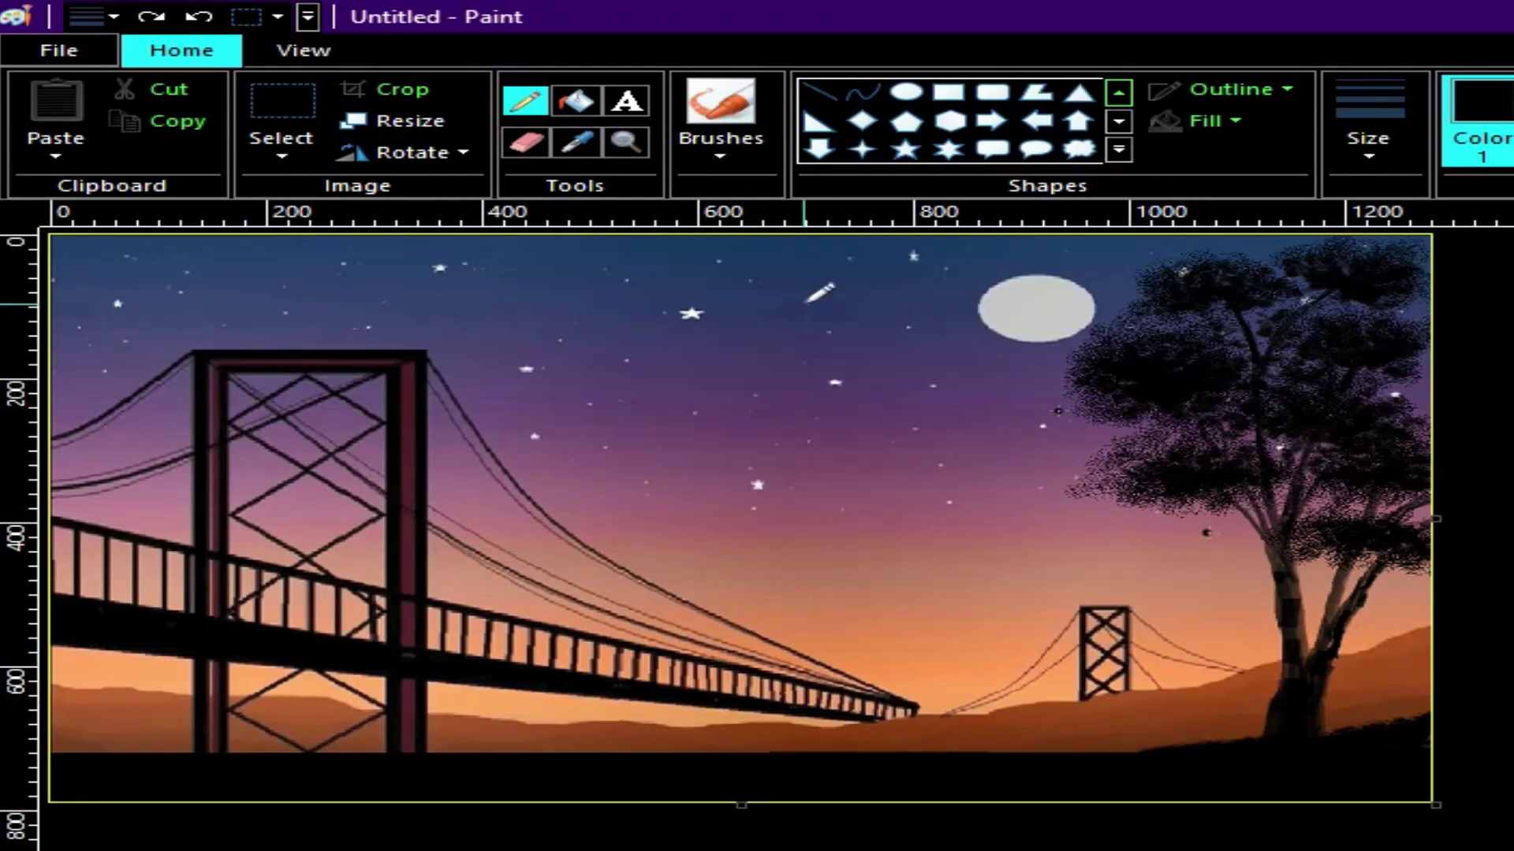
left_click(722, 162)
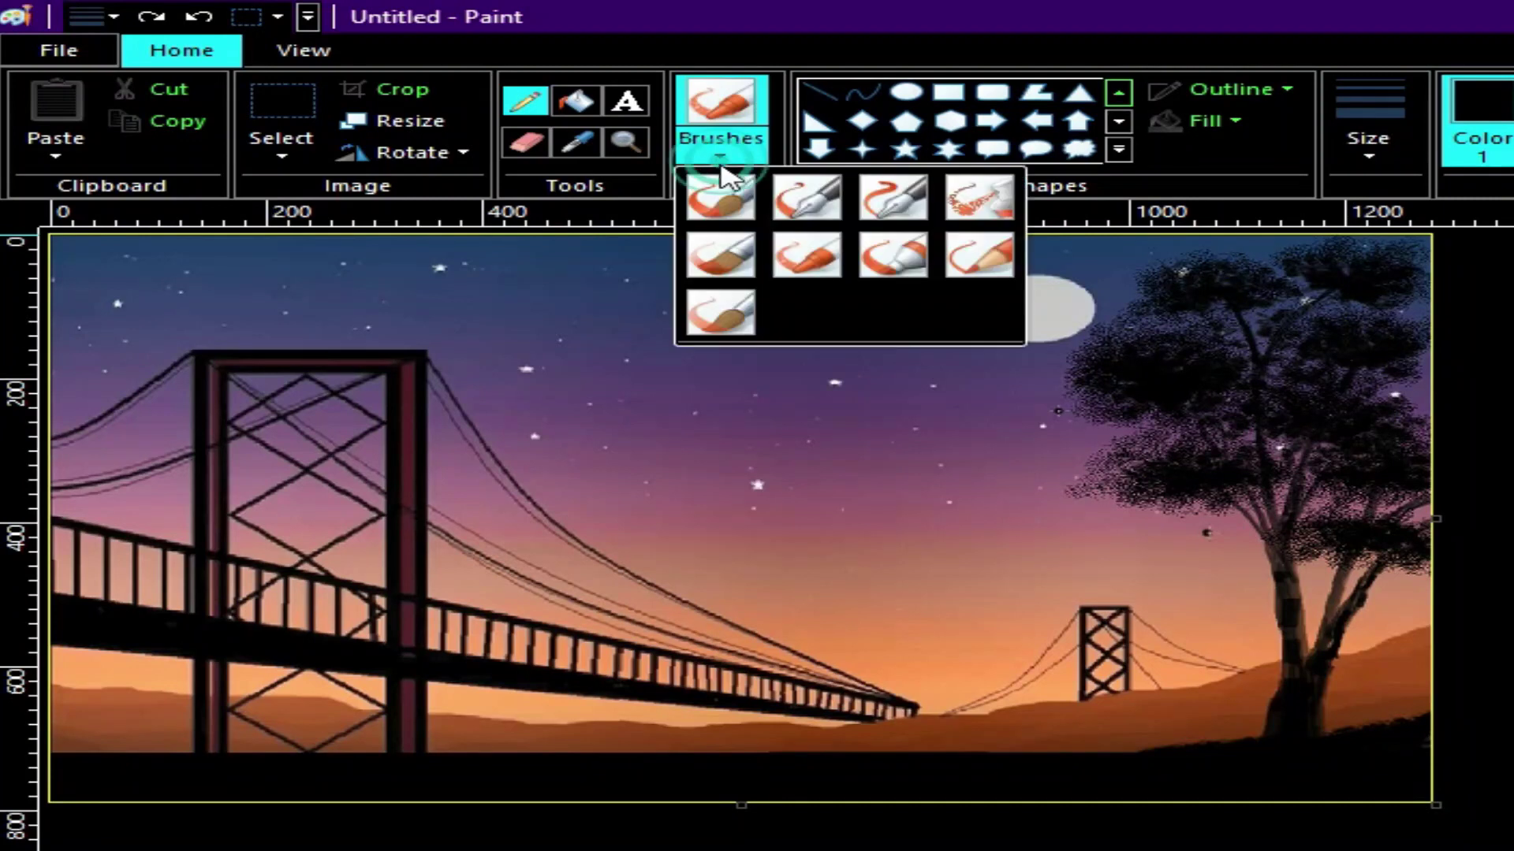
left_click(718, 316)
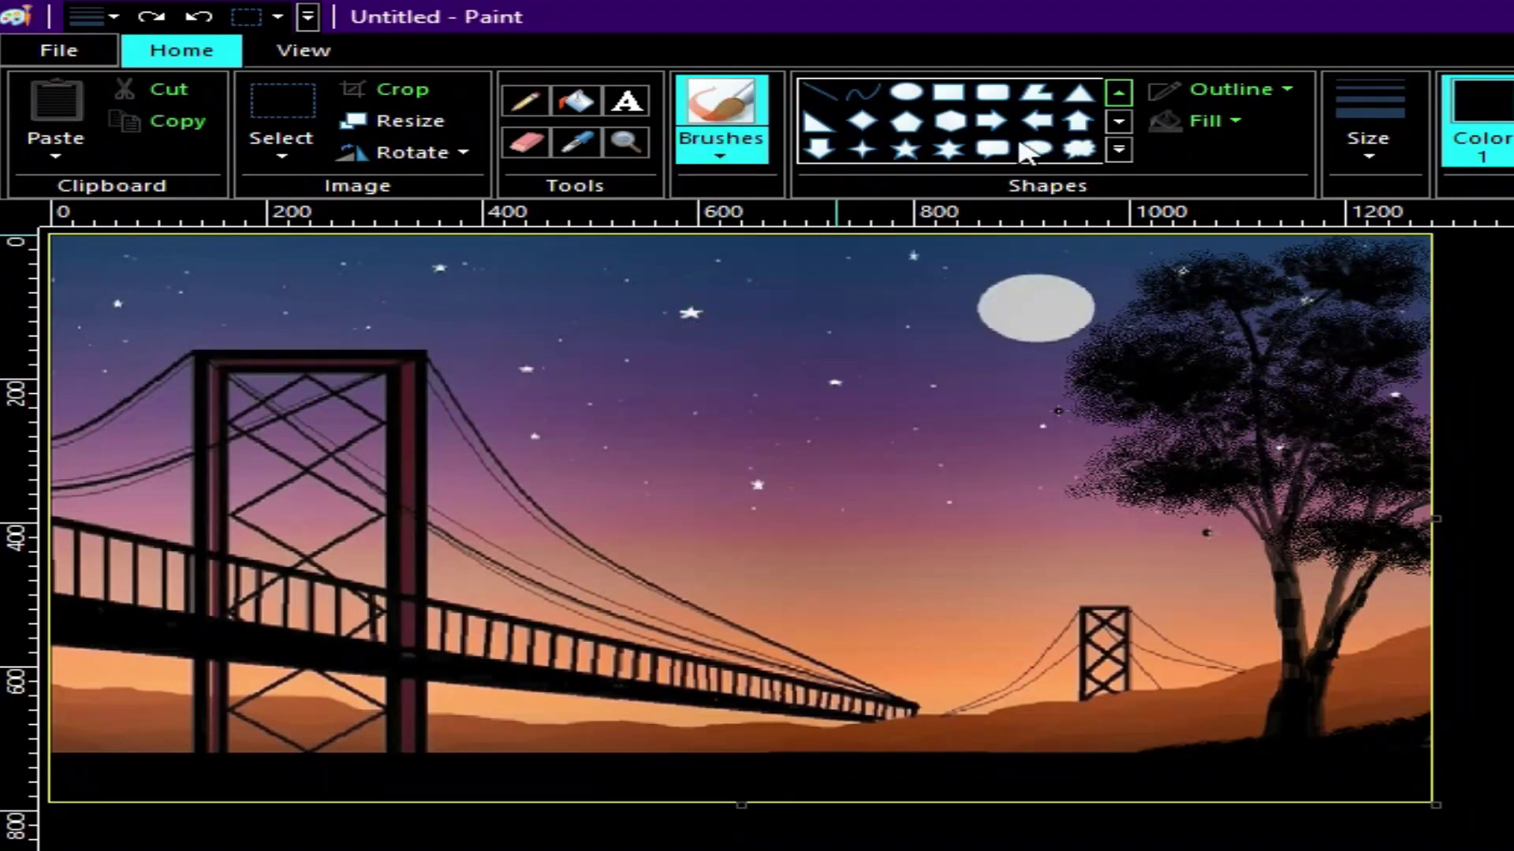
left_click(1369, 158)
left_click(1370, 201)
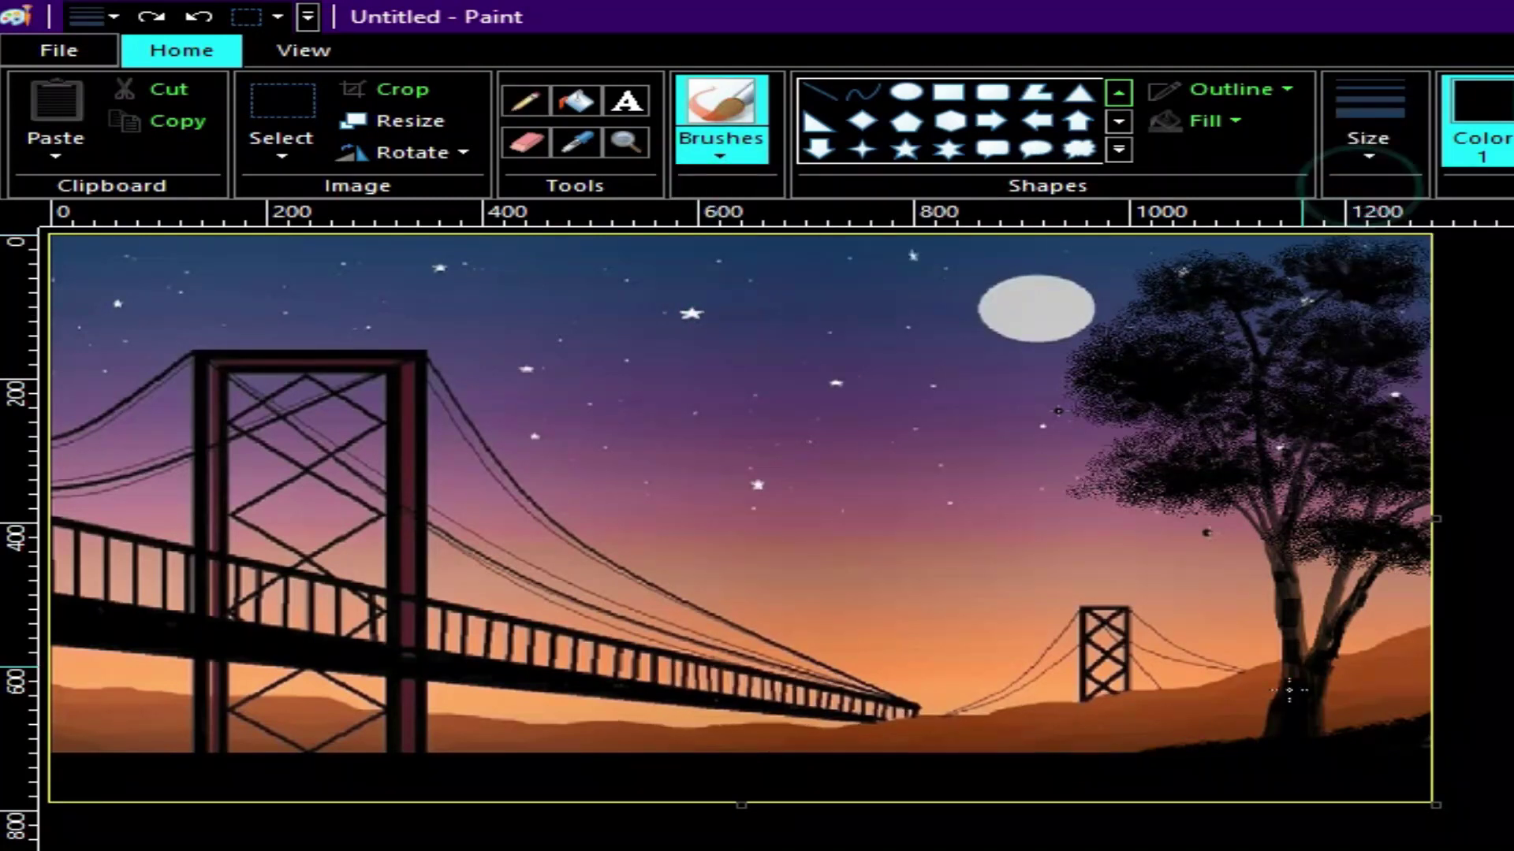
left_click_drag(1166, 719, 1251, 758)
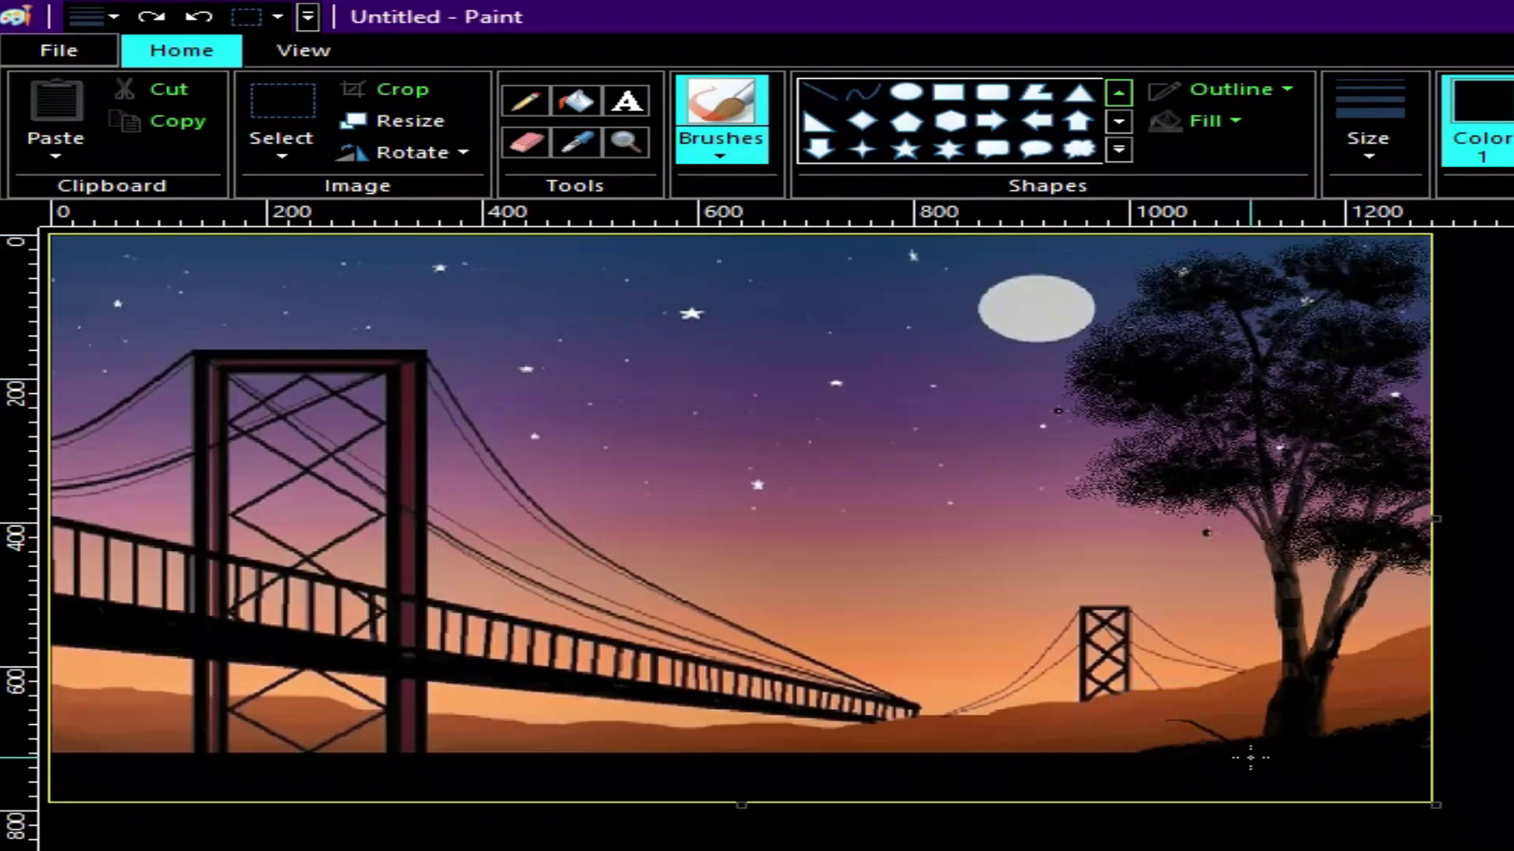
mouse_move(1179, 709)
left_mouse_down()
mouse_move(1234, 734)
mouse_move(1216, 708)
mouse_move(1274, 752)
mouse_move(1252, 715)
mouse_move(1263, 738)
mouse_move(1225, 719)
mouse_move(1276, 745)
mouse_move(1218, 723)
mouse_move(1267, 745)
left_mouse_up()
mouse_move(1150, 734)
left_mouse_down()
mouse_move(1229, 747)
mouse_move(1274, 735)
left_mouse_up()
left_click(1156, 729)
left_click(1199, 723)
Paint thin black grass blades on the right side of the tree's base, out to the canvas edge
mouse_move(1416, 705)
left_mouse_down()
mouse_move(1327, 729)
mouse_move(1339, 703)
mouse_move(1332, 736)
left_mouse_up()
mouse_move(1411, 709)
left_mouse_down()
mouse_move(1325, 729)
mouse_move(1426, 711)
mouse_move(1376, 723)
mouse_move(1406, 715)
left_mouse_up()
left_click(1411, 709)
left_click(1352, 713)
left_click(1308, 716)
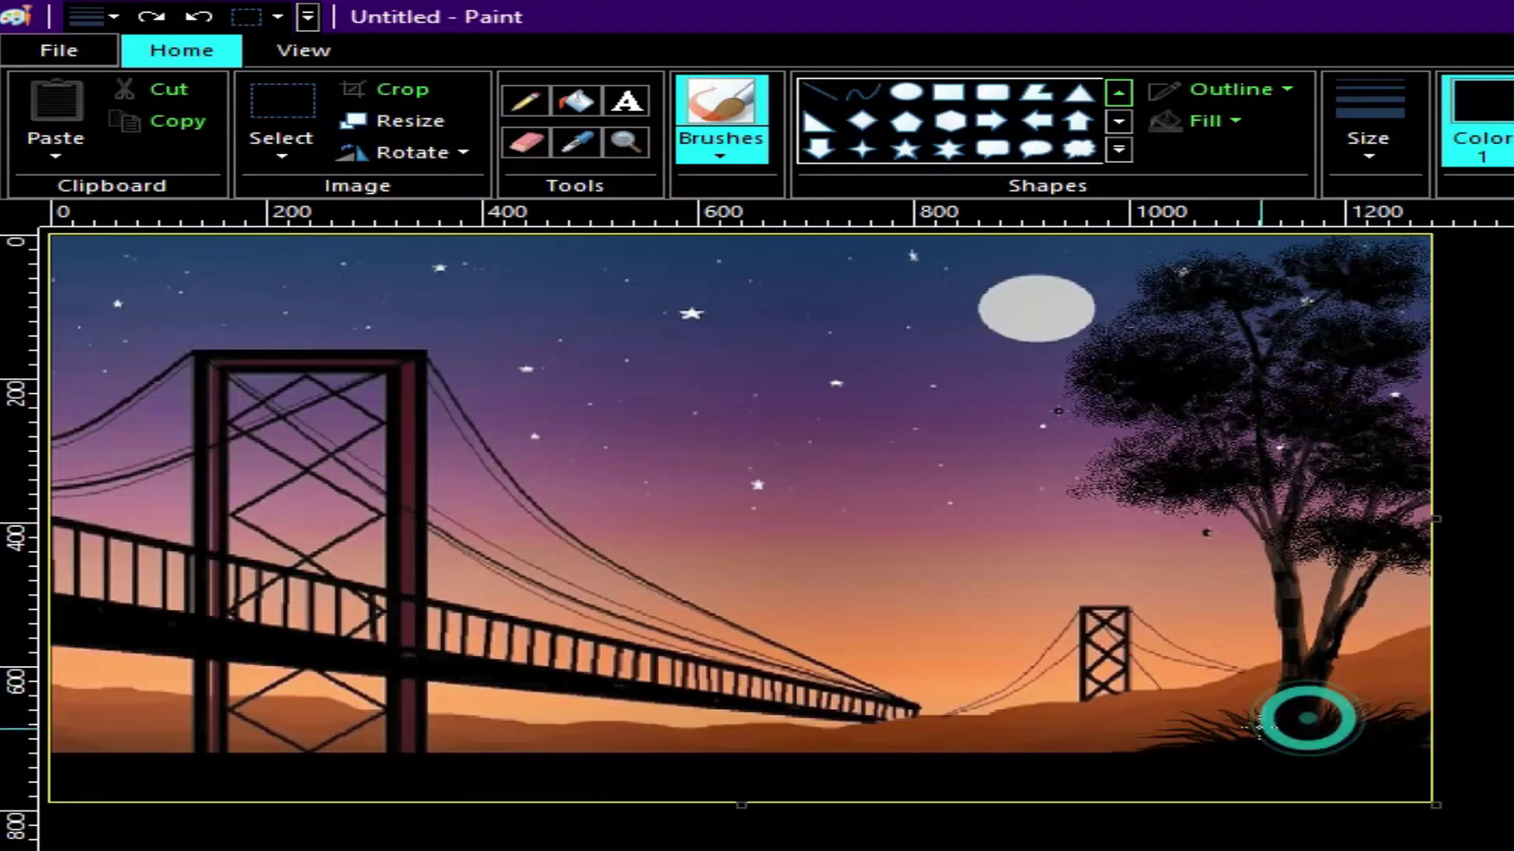
Thicken the grass left of the tree trunk with more blades and extend it down the slope onto the flat ground
left_click(1237, 709)
left_click(1210, 716)
left_click(1199, 719)
left_click(1195, 718)
left_click(1199, 718)
left_click(1107, 749)
left_click(1135, 737)
left_click(1151, 729)
left_click(1184, 716)
left_click(1205, 712)
left_click(1217, 709)
left_click(1243, 710)
left_click(1256, 712)
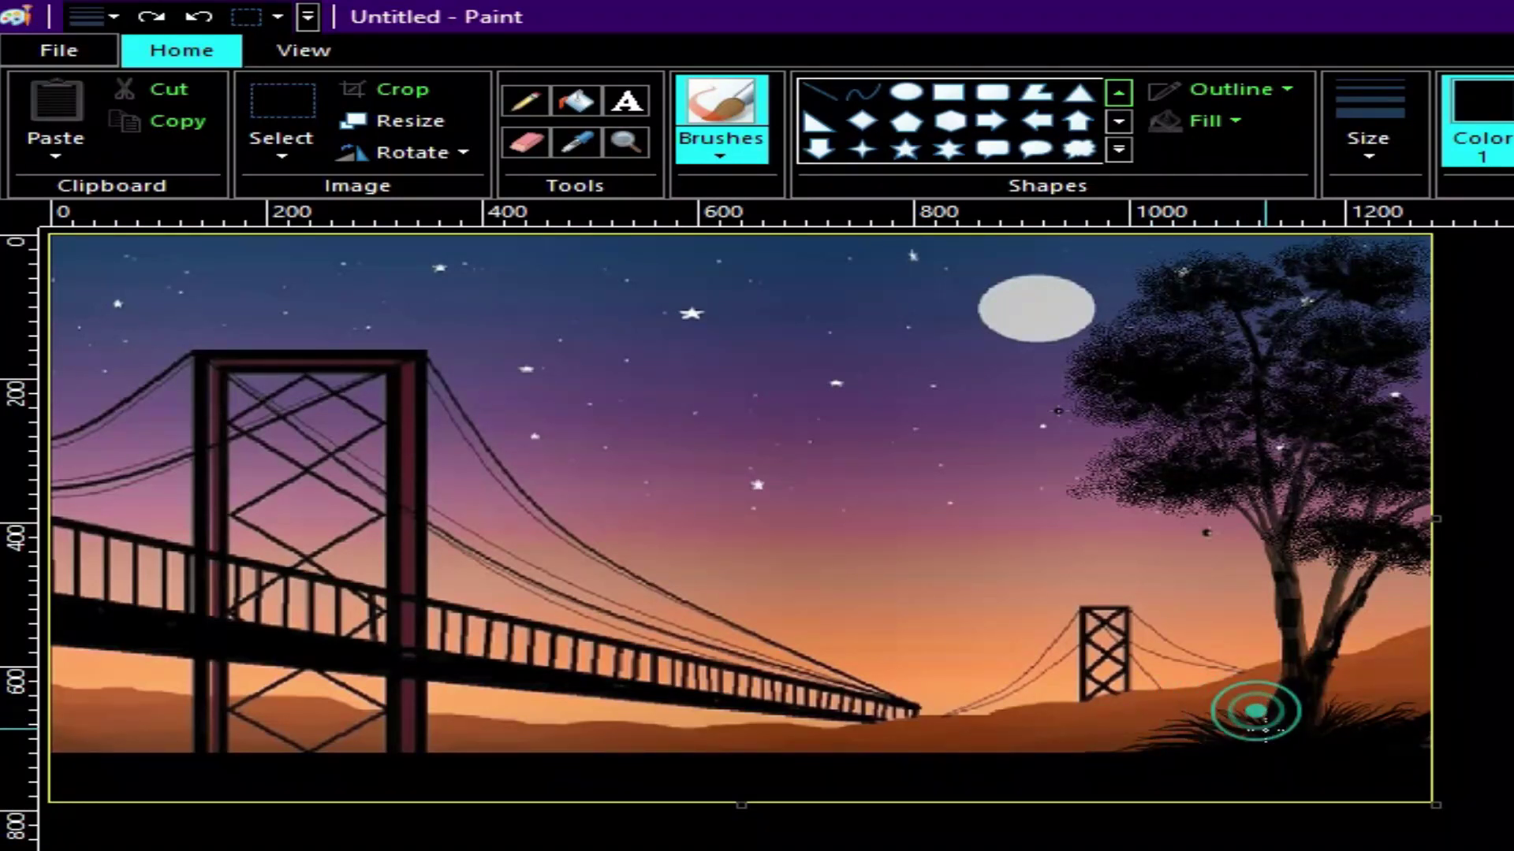
Paint short black grass blades along the ground's top edge, starting at the canvas's left edge
left_click(63, 738)
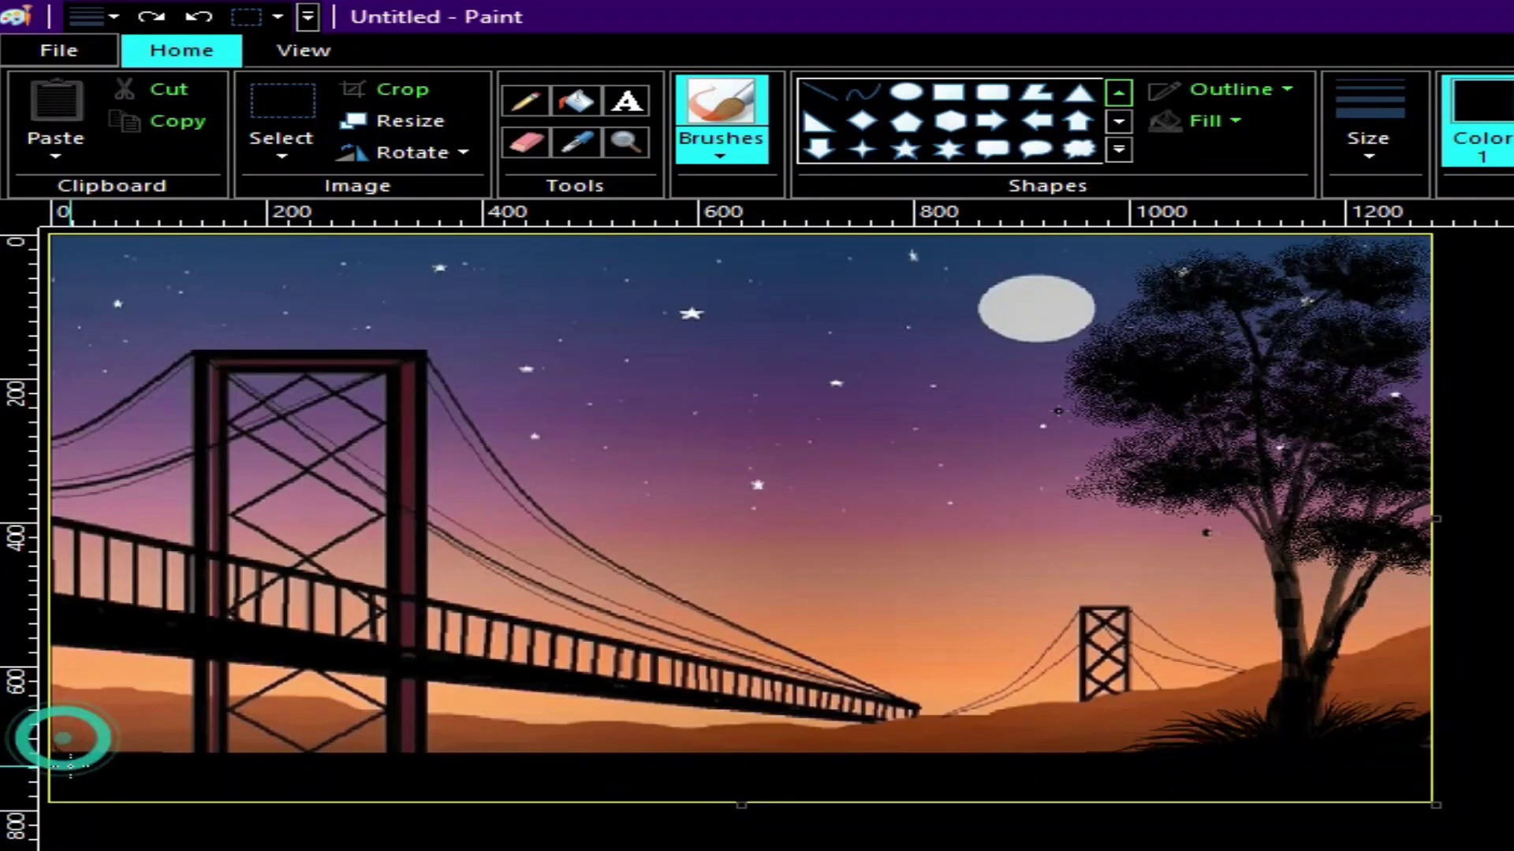
left_click(88, 740)
left_click(101, 741)
left_click(103, 743)
left_click(120, 742)
left_click(125, 742)
left_click_drag(115, 741, 155, 762)
left_click(141, 747)
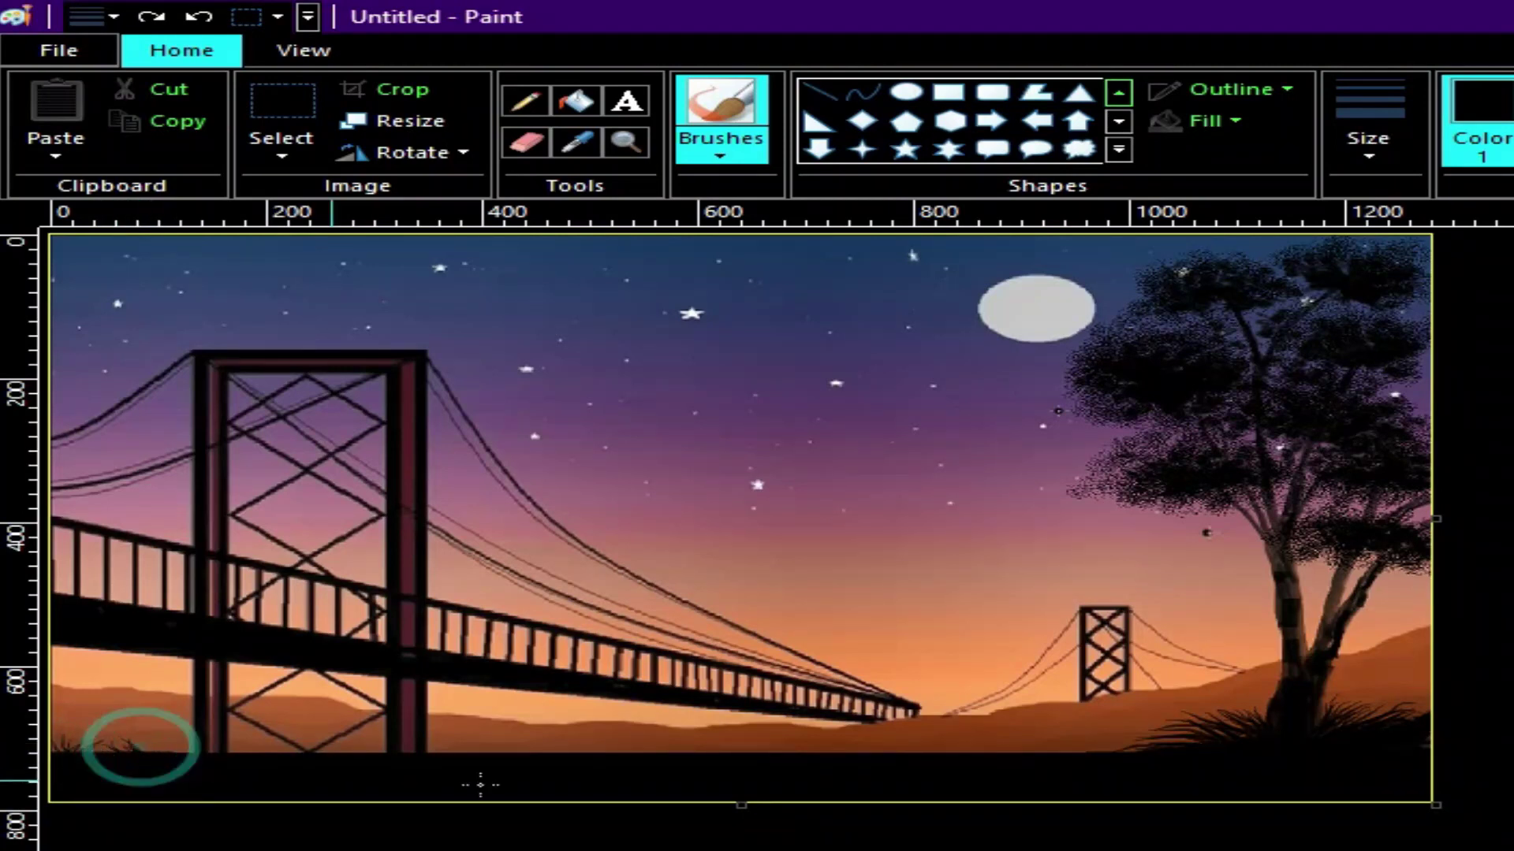
Continue the short black grass along the ground up to the large bridge tower's left leg
left_click(152, 737)
left_click(142, 734)
left_click(152, 740)
left_click(161, 746)
left_click(159, 746)
left_click(173, 741)
left_click_drag(180, 744, 165, 756)
left_click(189, 740)
left_click(185, 744)
left_click(181, 743)
Paint short black grass along the ground between the two legs of the large bridge tower
left_click(243, 741)
left_click(253, 735)
left_click(261, 747)
left_click(264, 747)
left_click(265, 743)
left_click(273, 747)
left_click(259, 744)
left_click(234, 748)
left_click(345, 744)
left_click(325, 741)
left_click(333, 741)
left_click(359, 741)
left_click(371, 741)
left_click(362, 740)
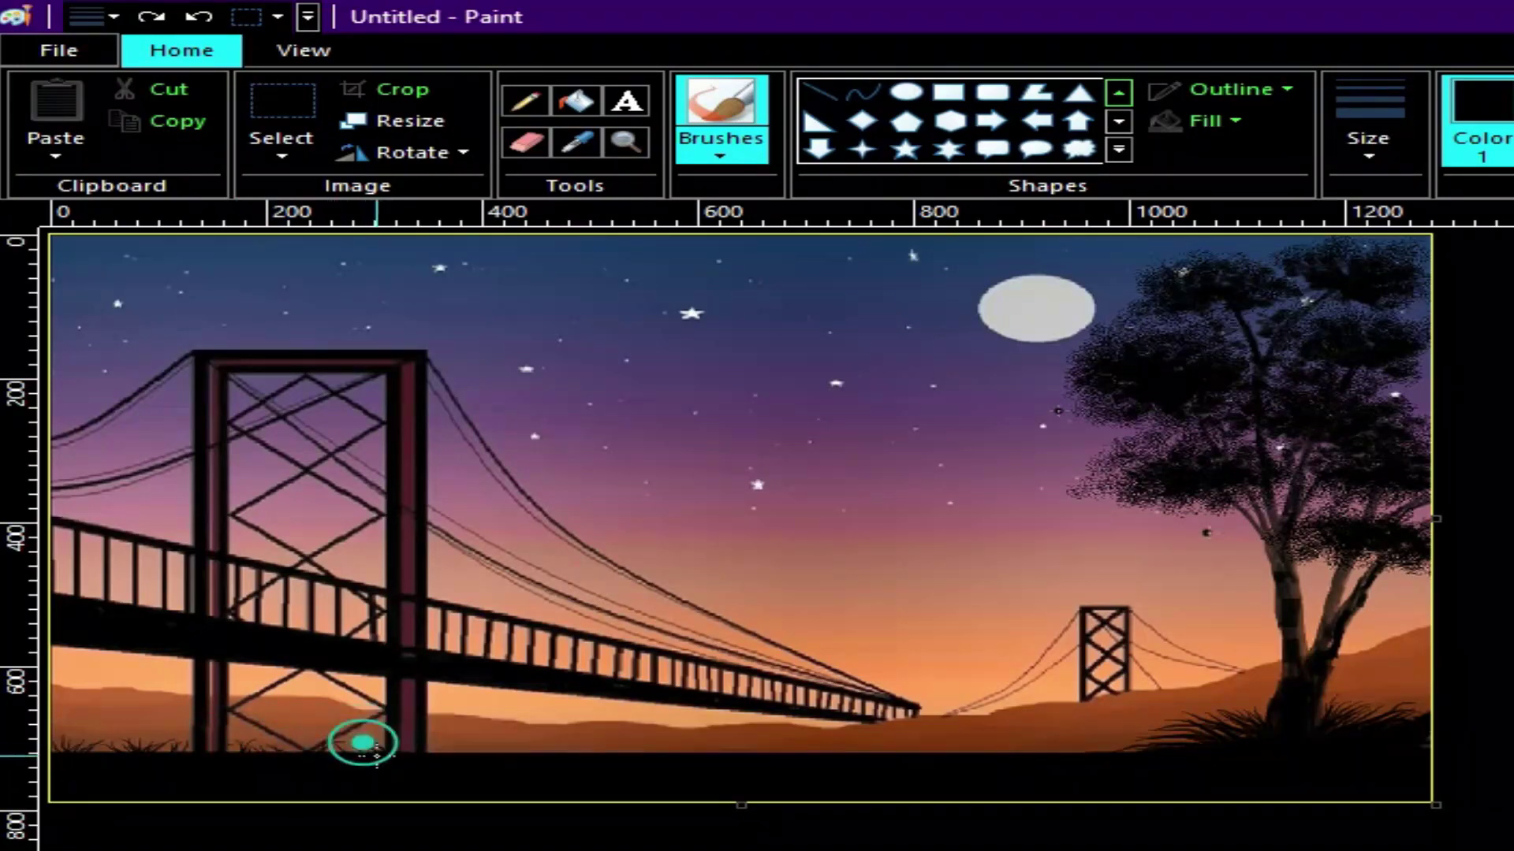
Paint black grass along the ground from the large tower's right leg to beneath the middle of the bridge deck
left_click(424, 745)
left_click(445, 742)
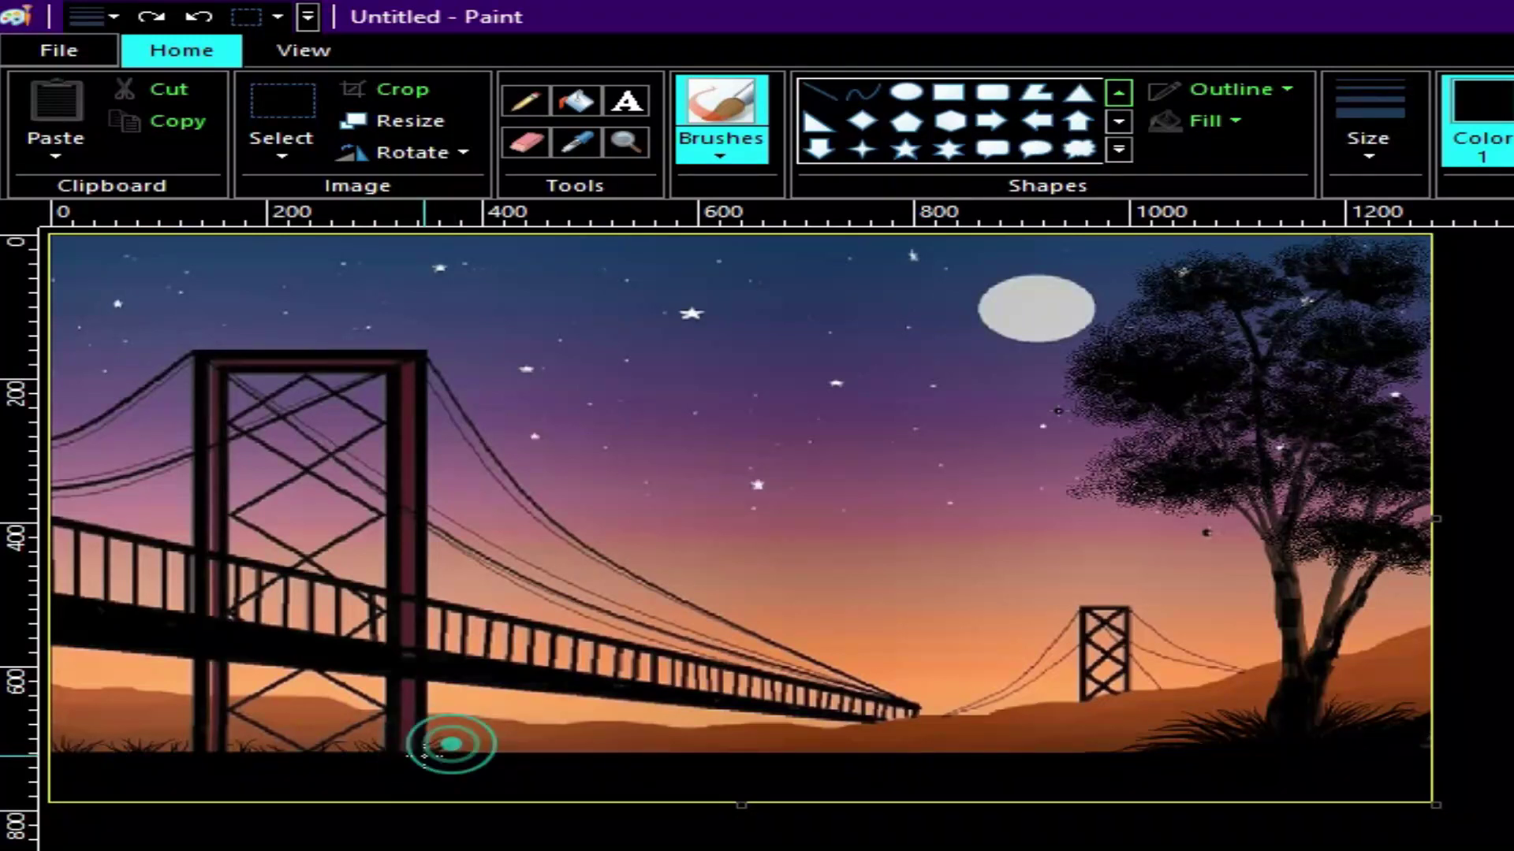
left_click_drag(484, 745, 534, 753)
left_click(501, 750)
left_click(551, 745)
left_click(582, 750)
left_click_drag(569, 744, 542, 754)
left_click(595, 737)
left_click(635, 746)
left_click_drag(646, 747, 678, 754)
left_click(682, 750)
Add low black grass tufts on the ground beneath the narrowing right part of the bridge deck
left_click(749, 737)
left_click(781, 739)
left_click(747, 744)
left_click(713, 749)
left_click(726, 750)
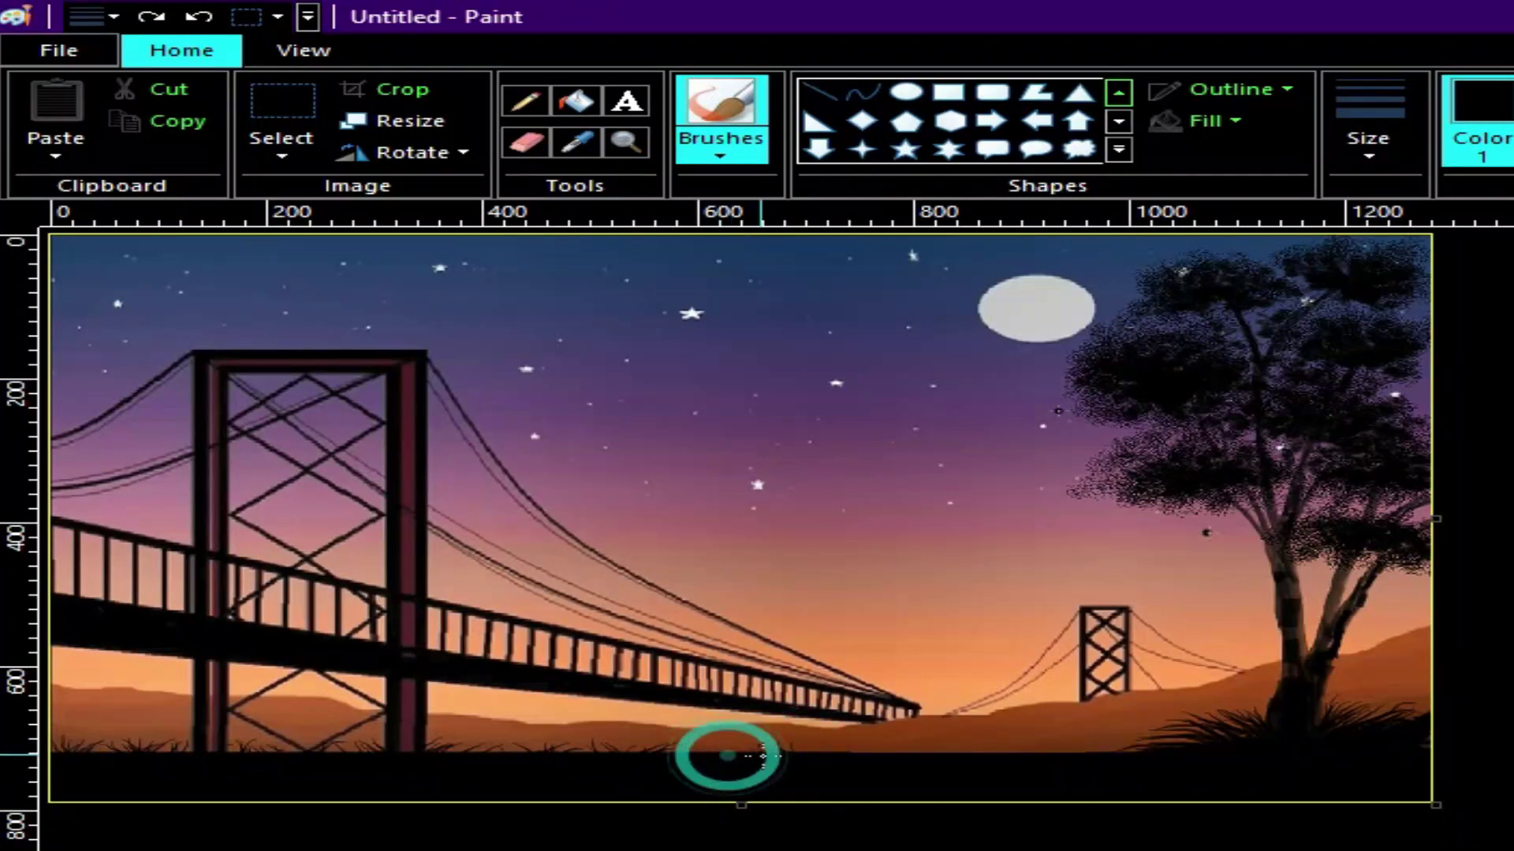
left_click(737, 751)
left_click(801, 746)
left_click(826, 744)
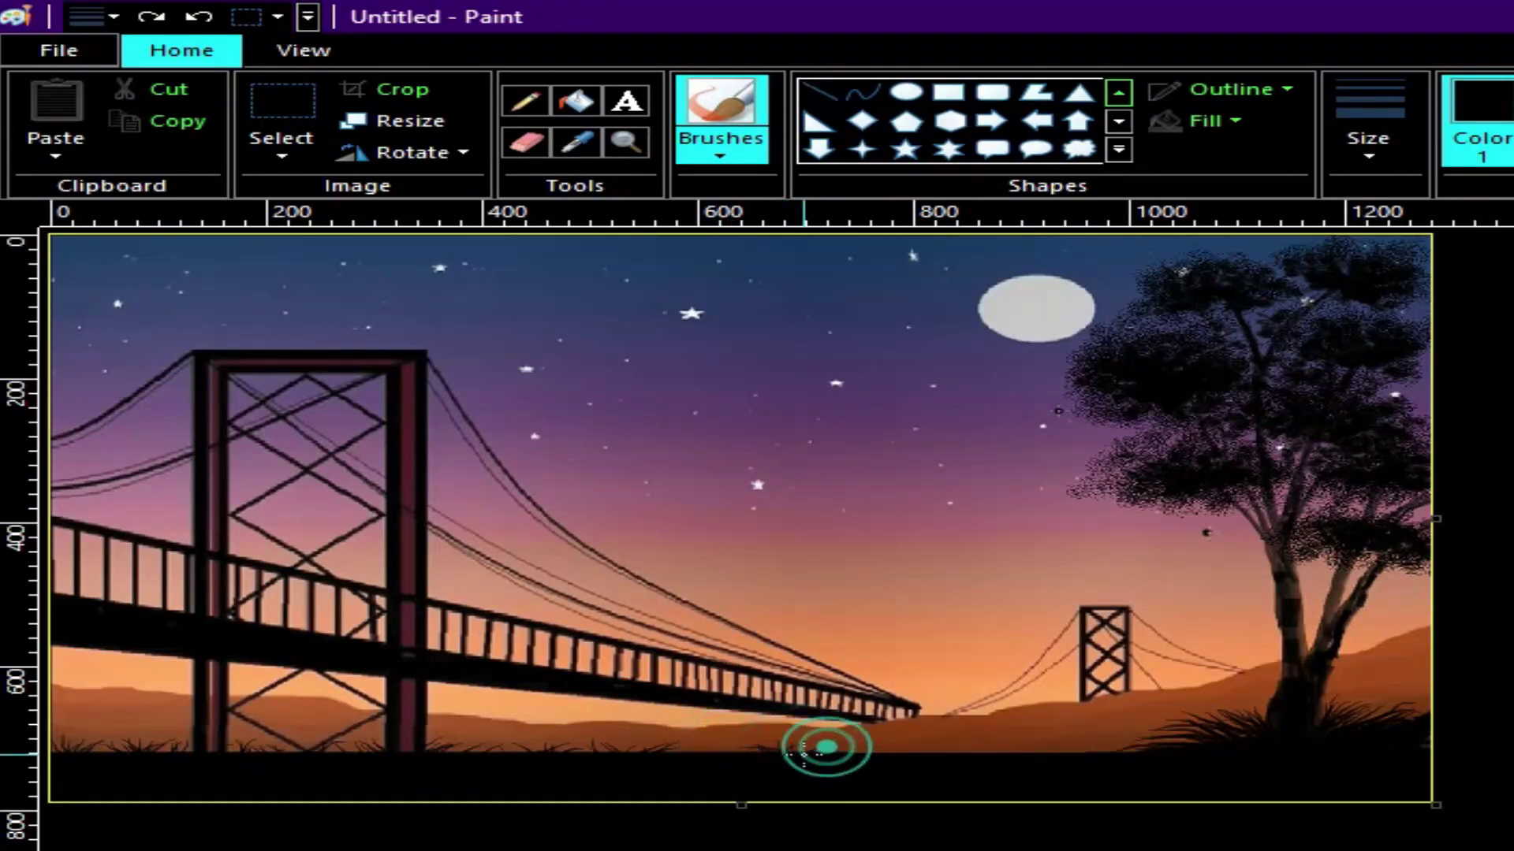
left_click(850, 749)
left_click(816, 747)
left_click(791, 745)
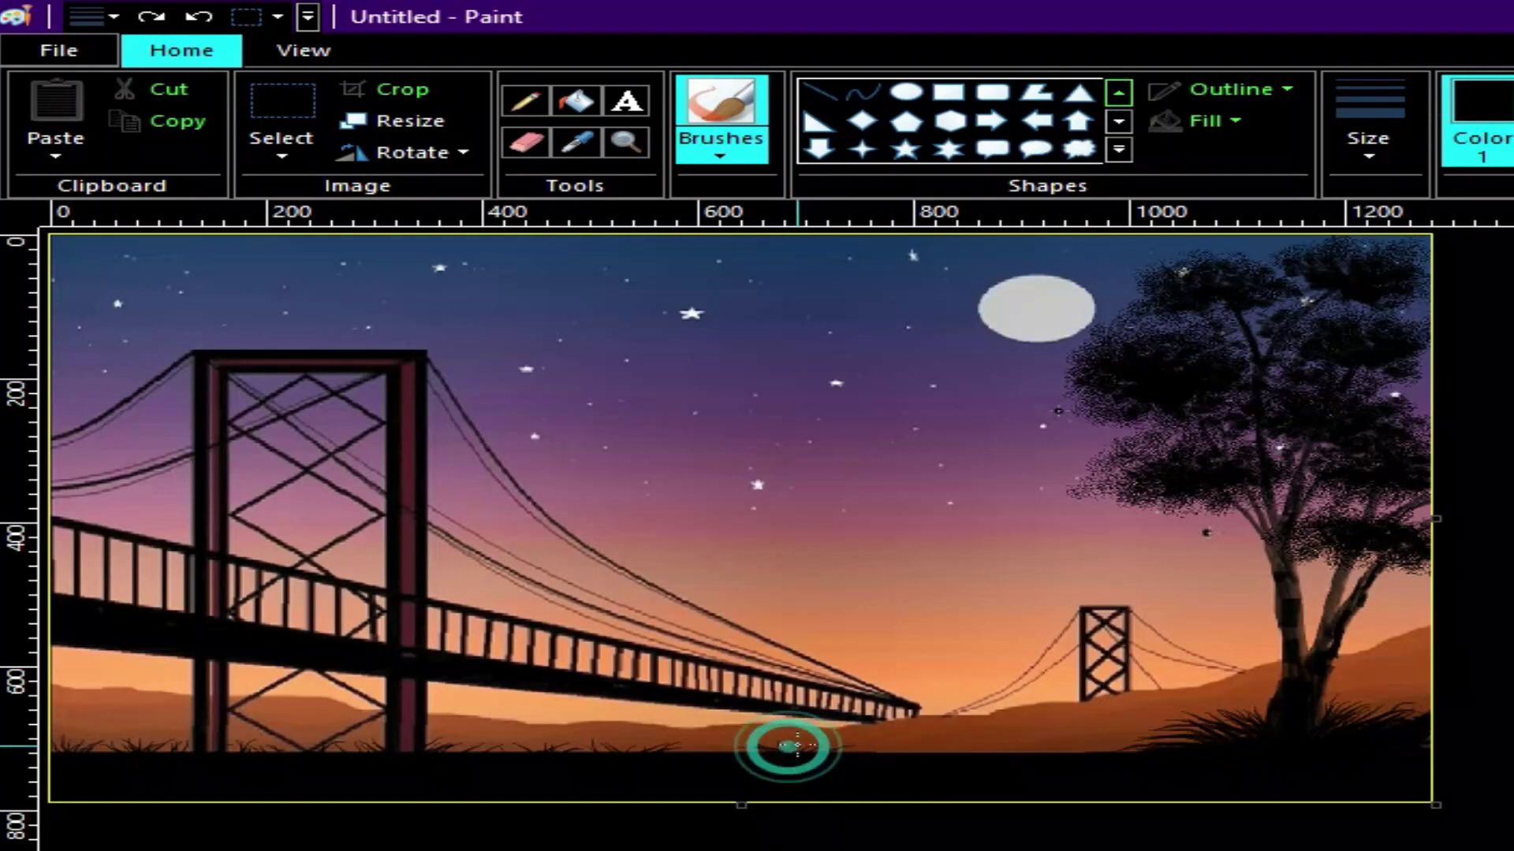
Paint a black grass tuft on the ground just below the far end of the bridge deck
left_click(920, 747)
left_click(946, 744)
left_click(959, 744)
left_click(964, 746)
left_click(985, 745)
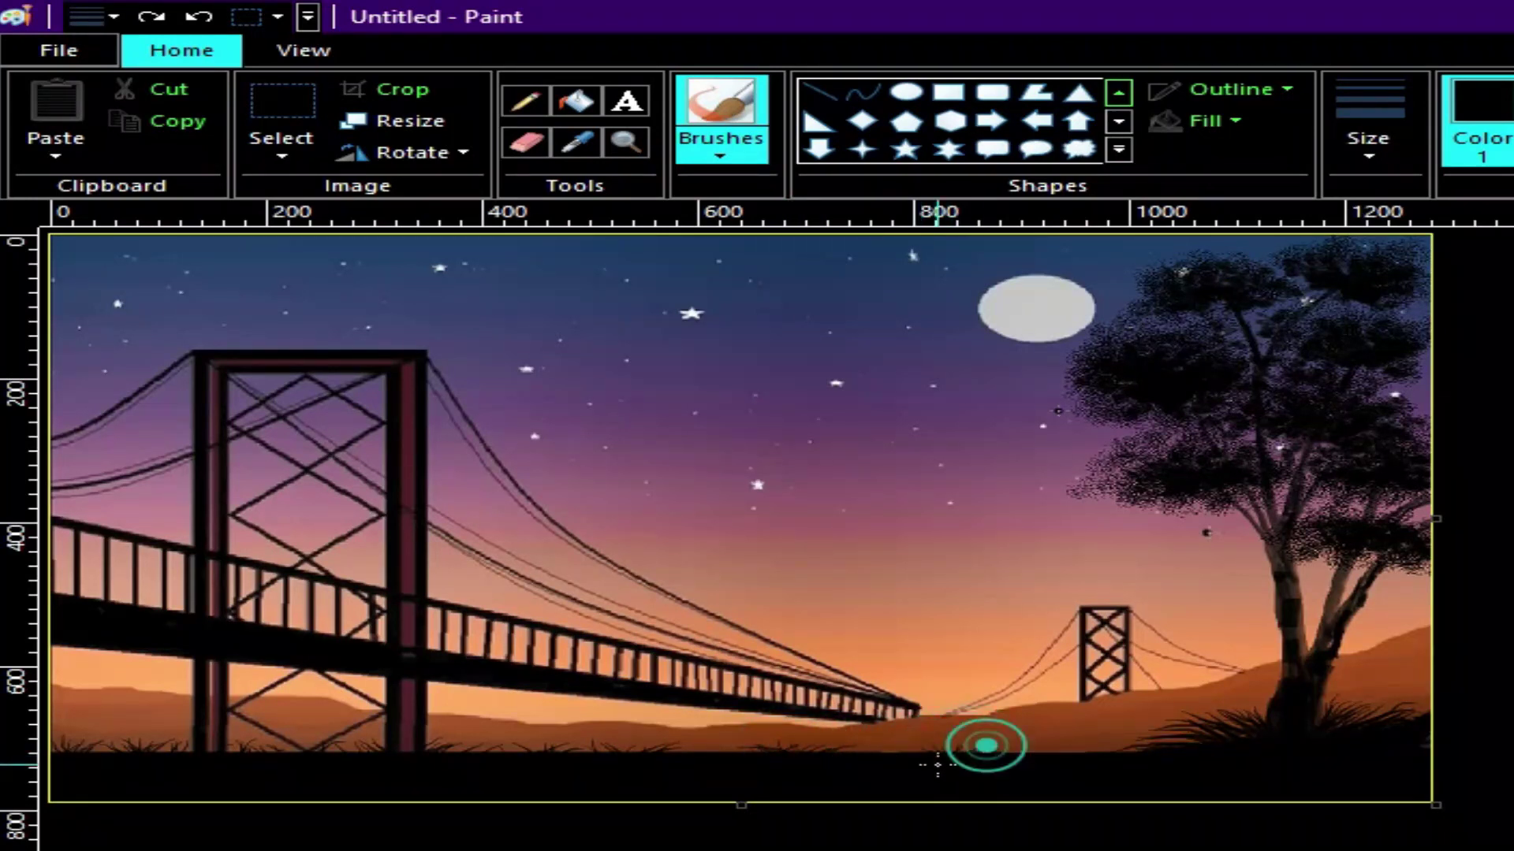
left_click(986, 745)
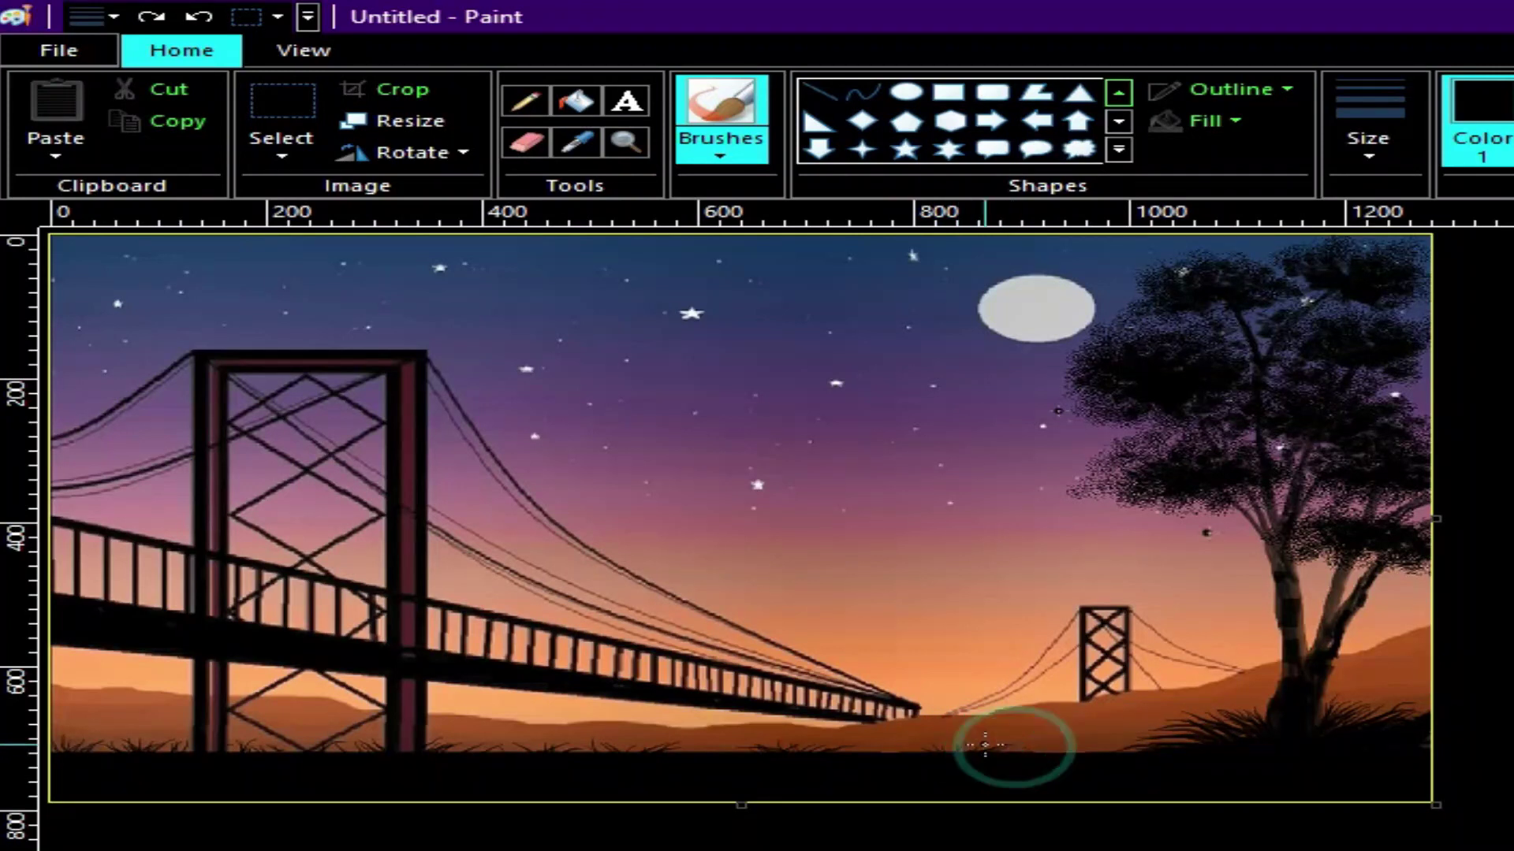
left_click(942, 744)
left_click(948, 739)
left_click(955, 741)
left_click(942, 743)
left_click(936, 744)
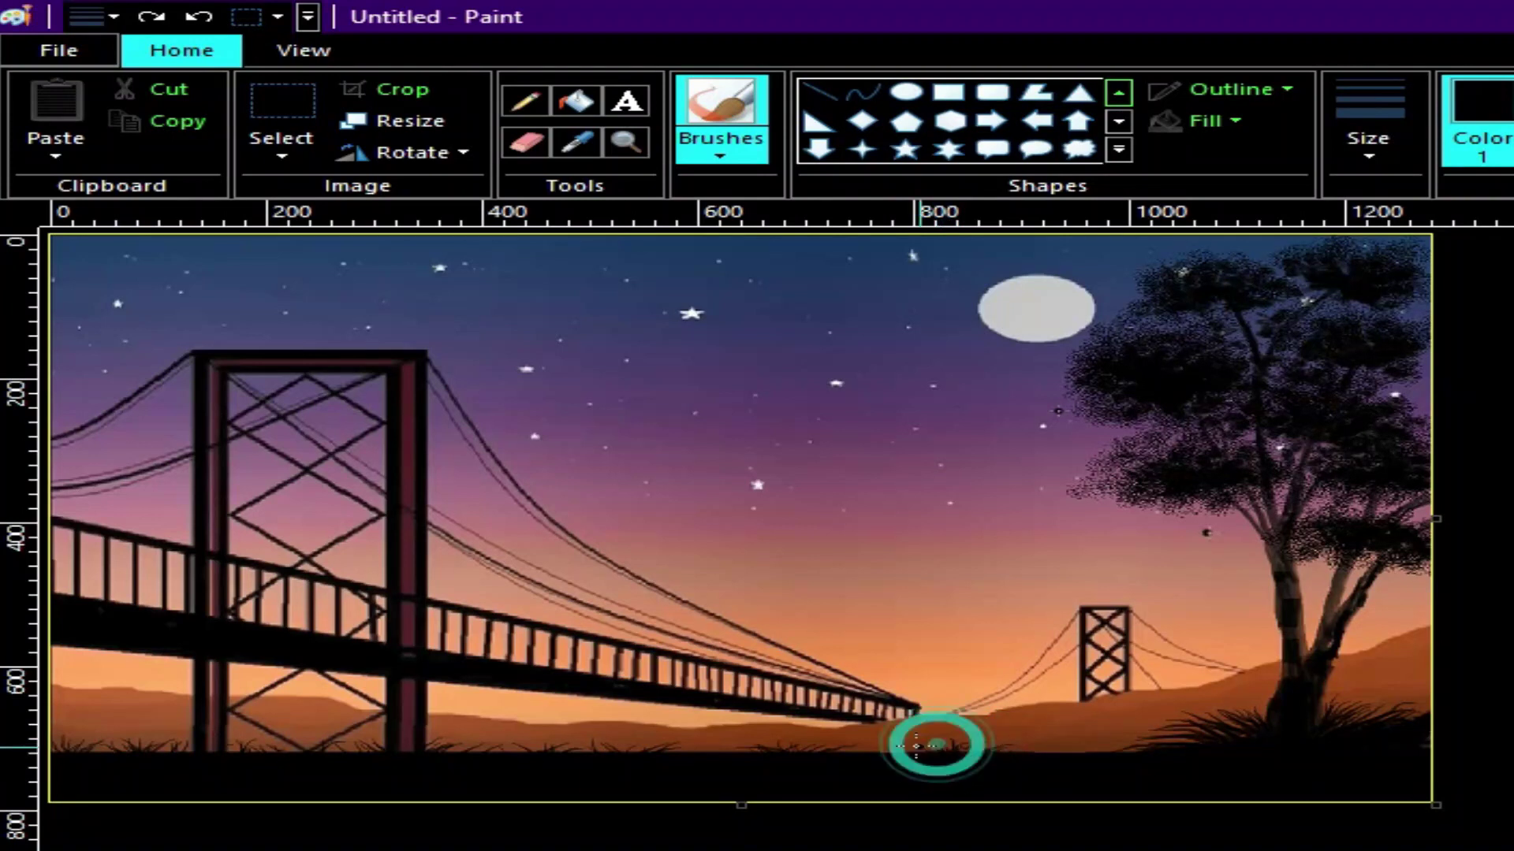
left_click(914, 742)
Paint black grass on the ground below the small distant tower, joining it to the grass around the tree
left_click(1022, 739)
left_click(1052, 740)
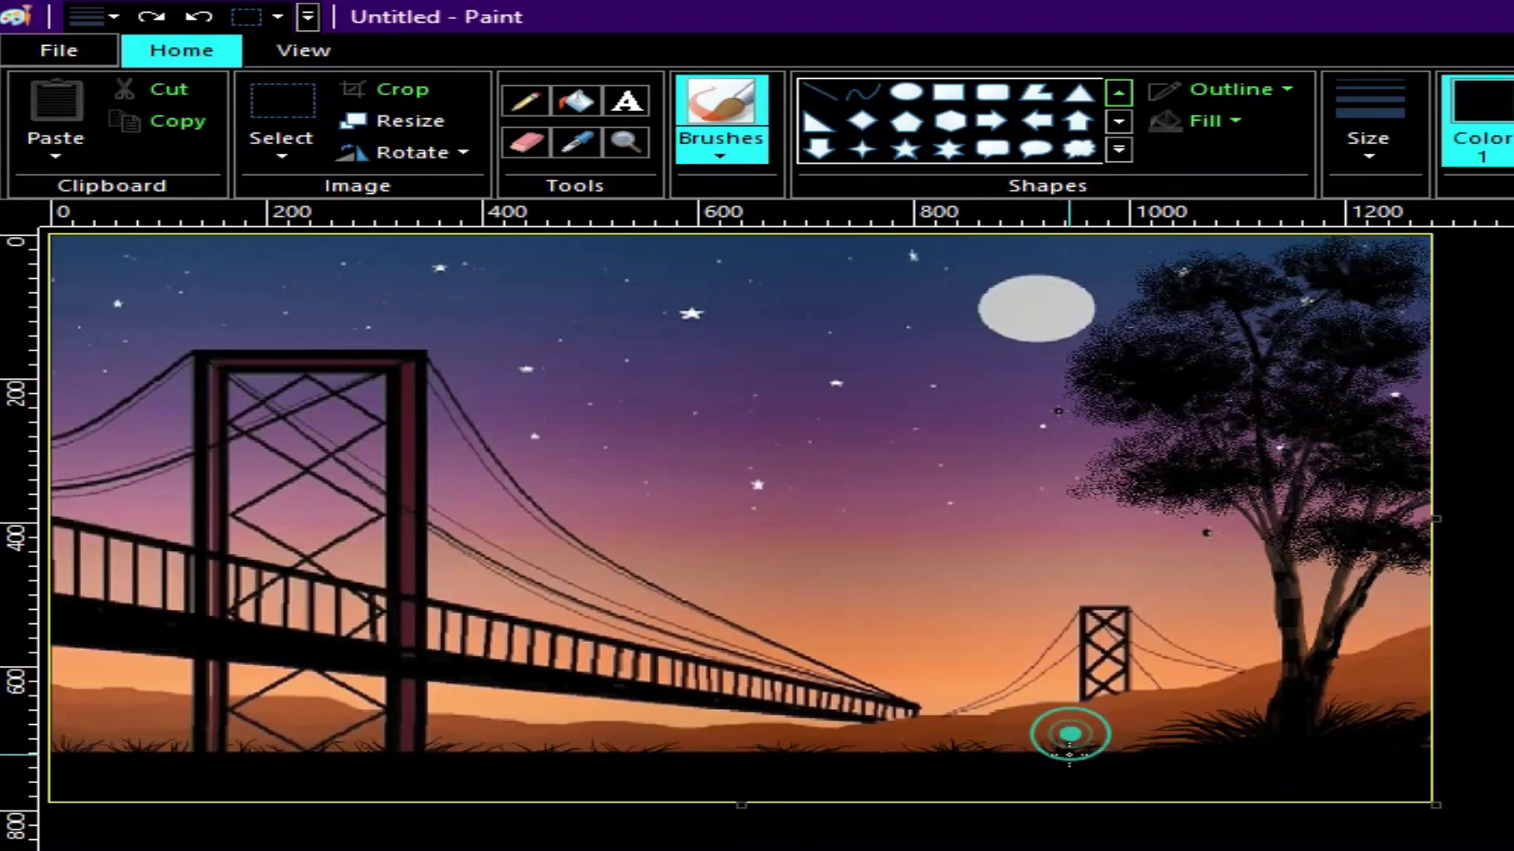
left_click(1029, 749)
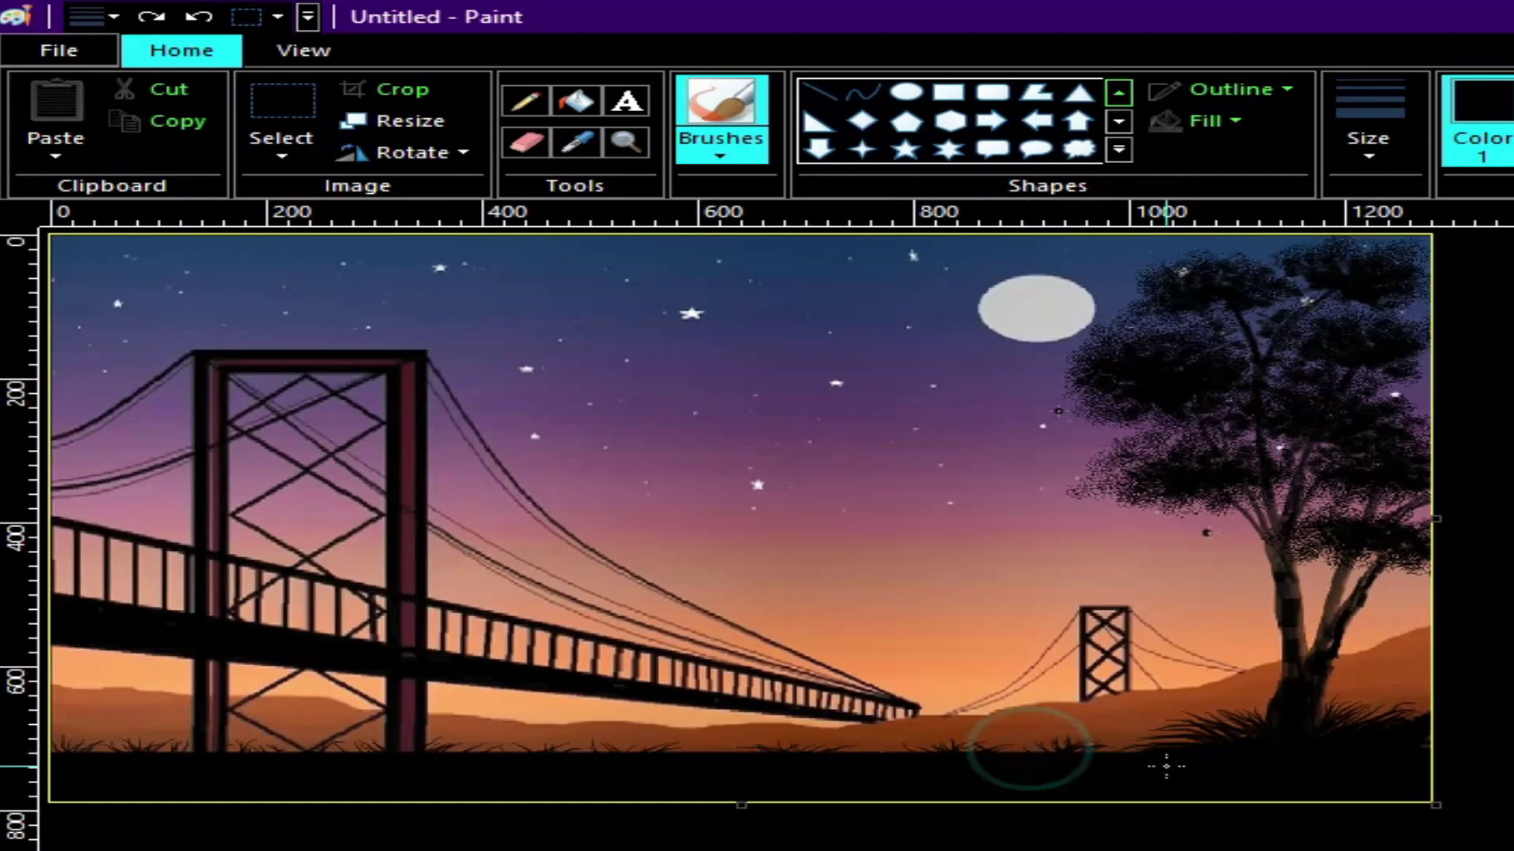
left_click(1128, 752)
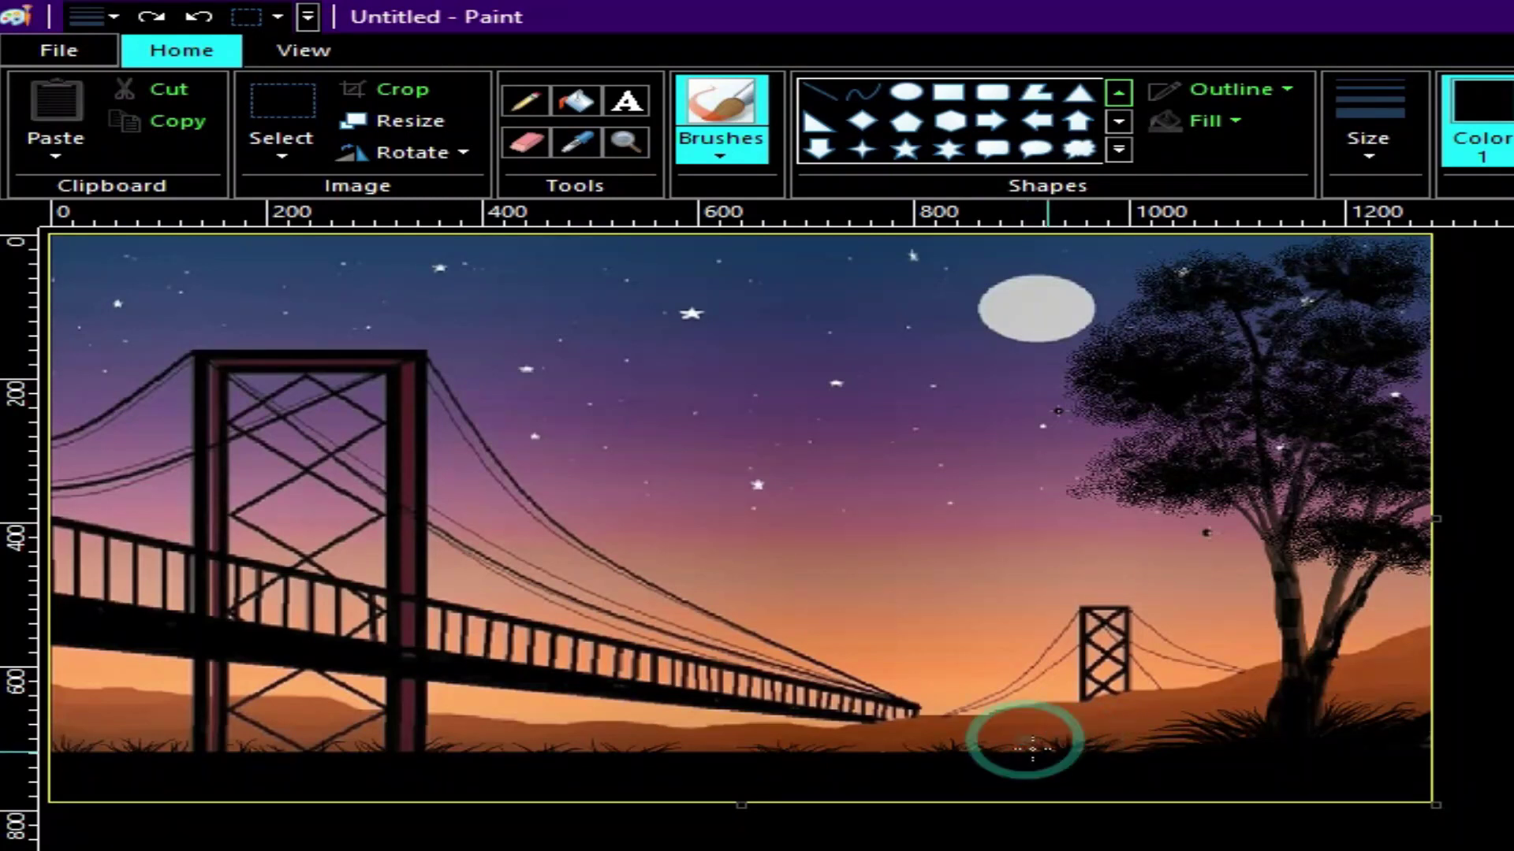
left_click_drag(1058, 755, 1160, 742)
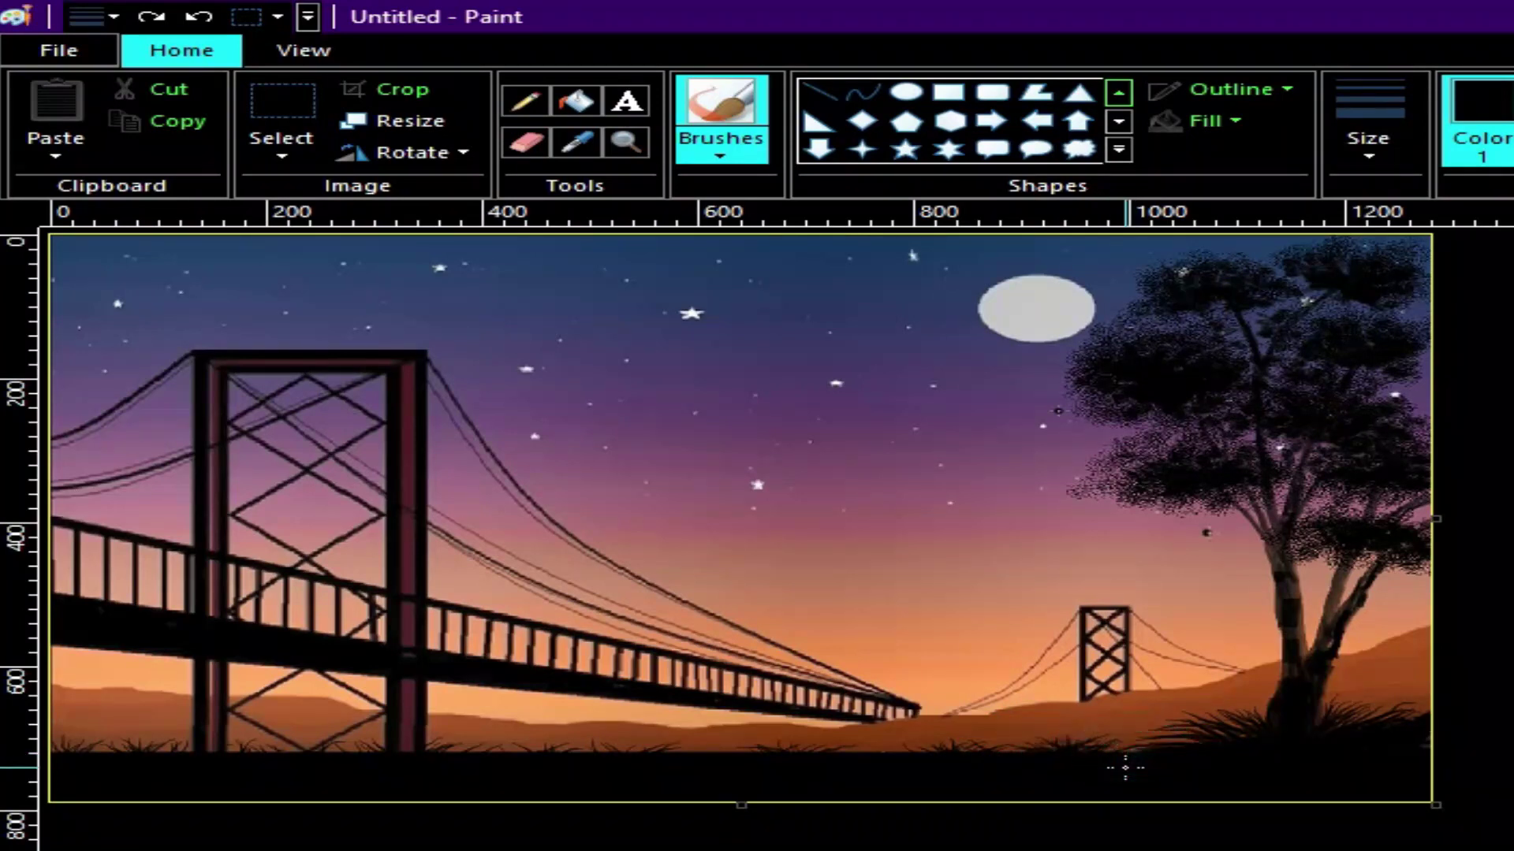